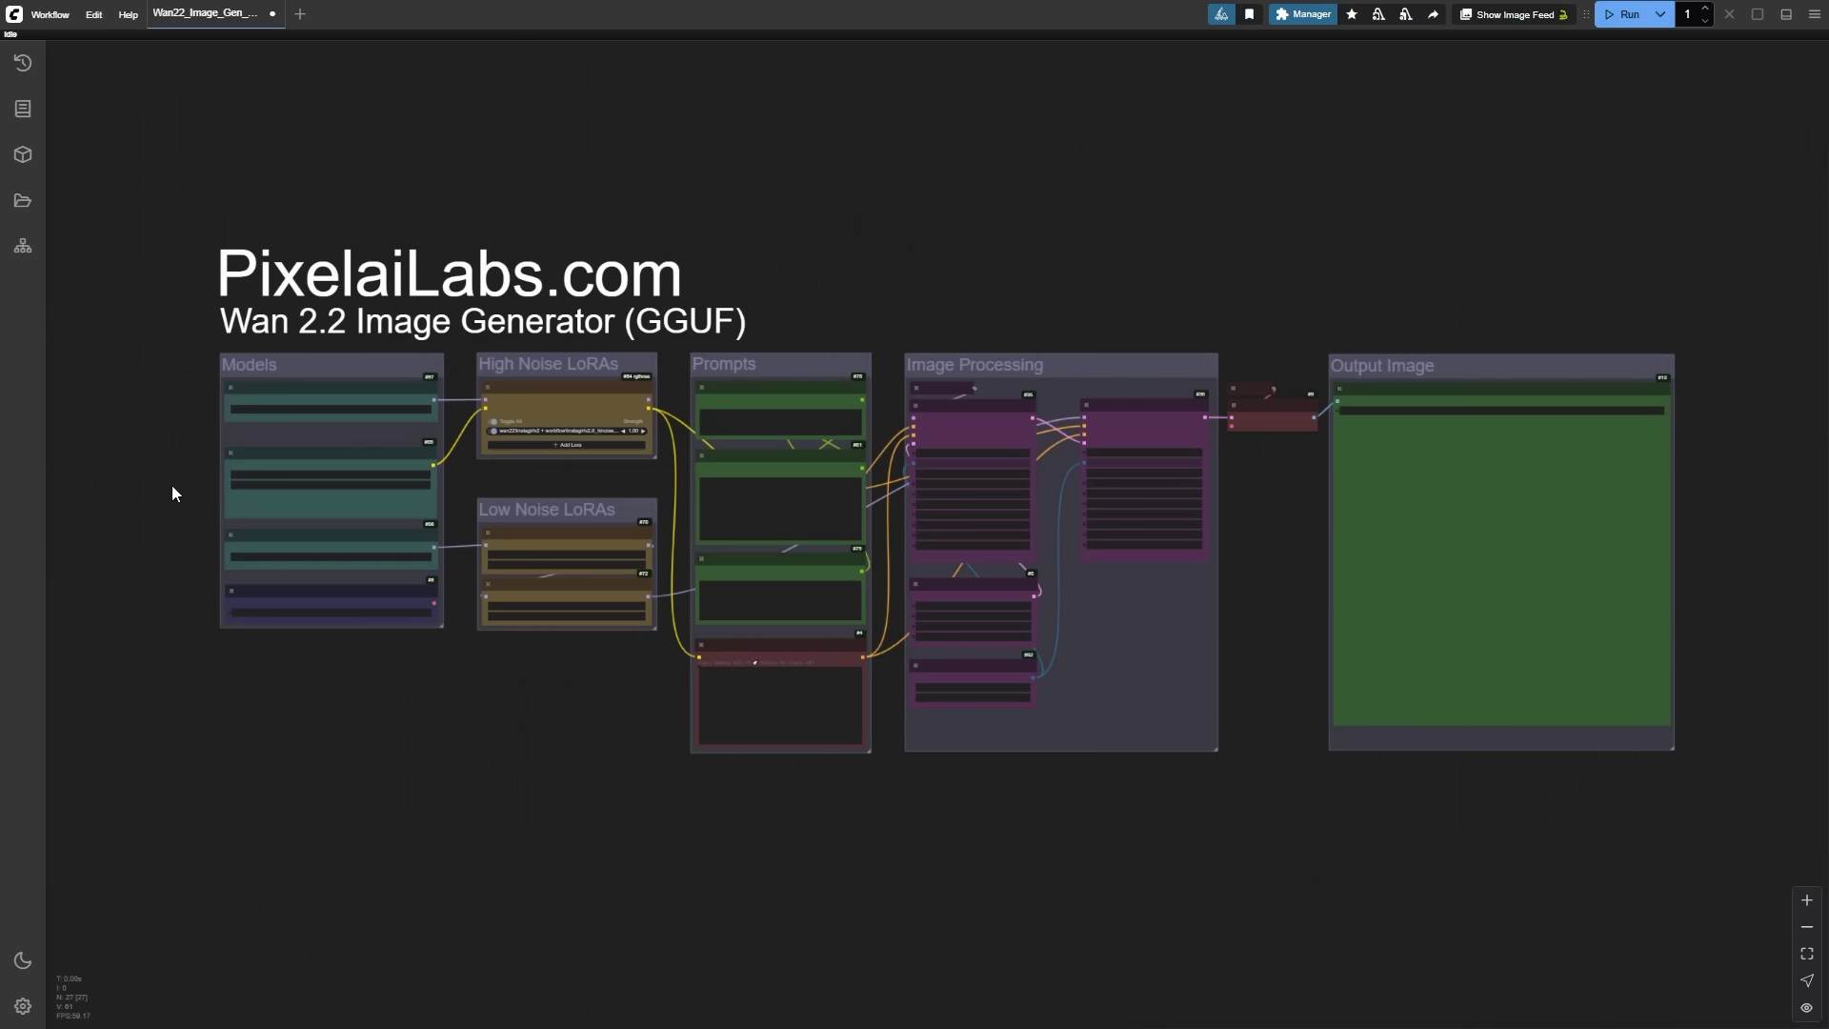
# Step: Zoom in on the Models group to read the Wan2.2 GGUF, umt5-xxl and VAE file names
pyautogui.scroll(10, 171, 484)
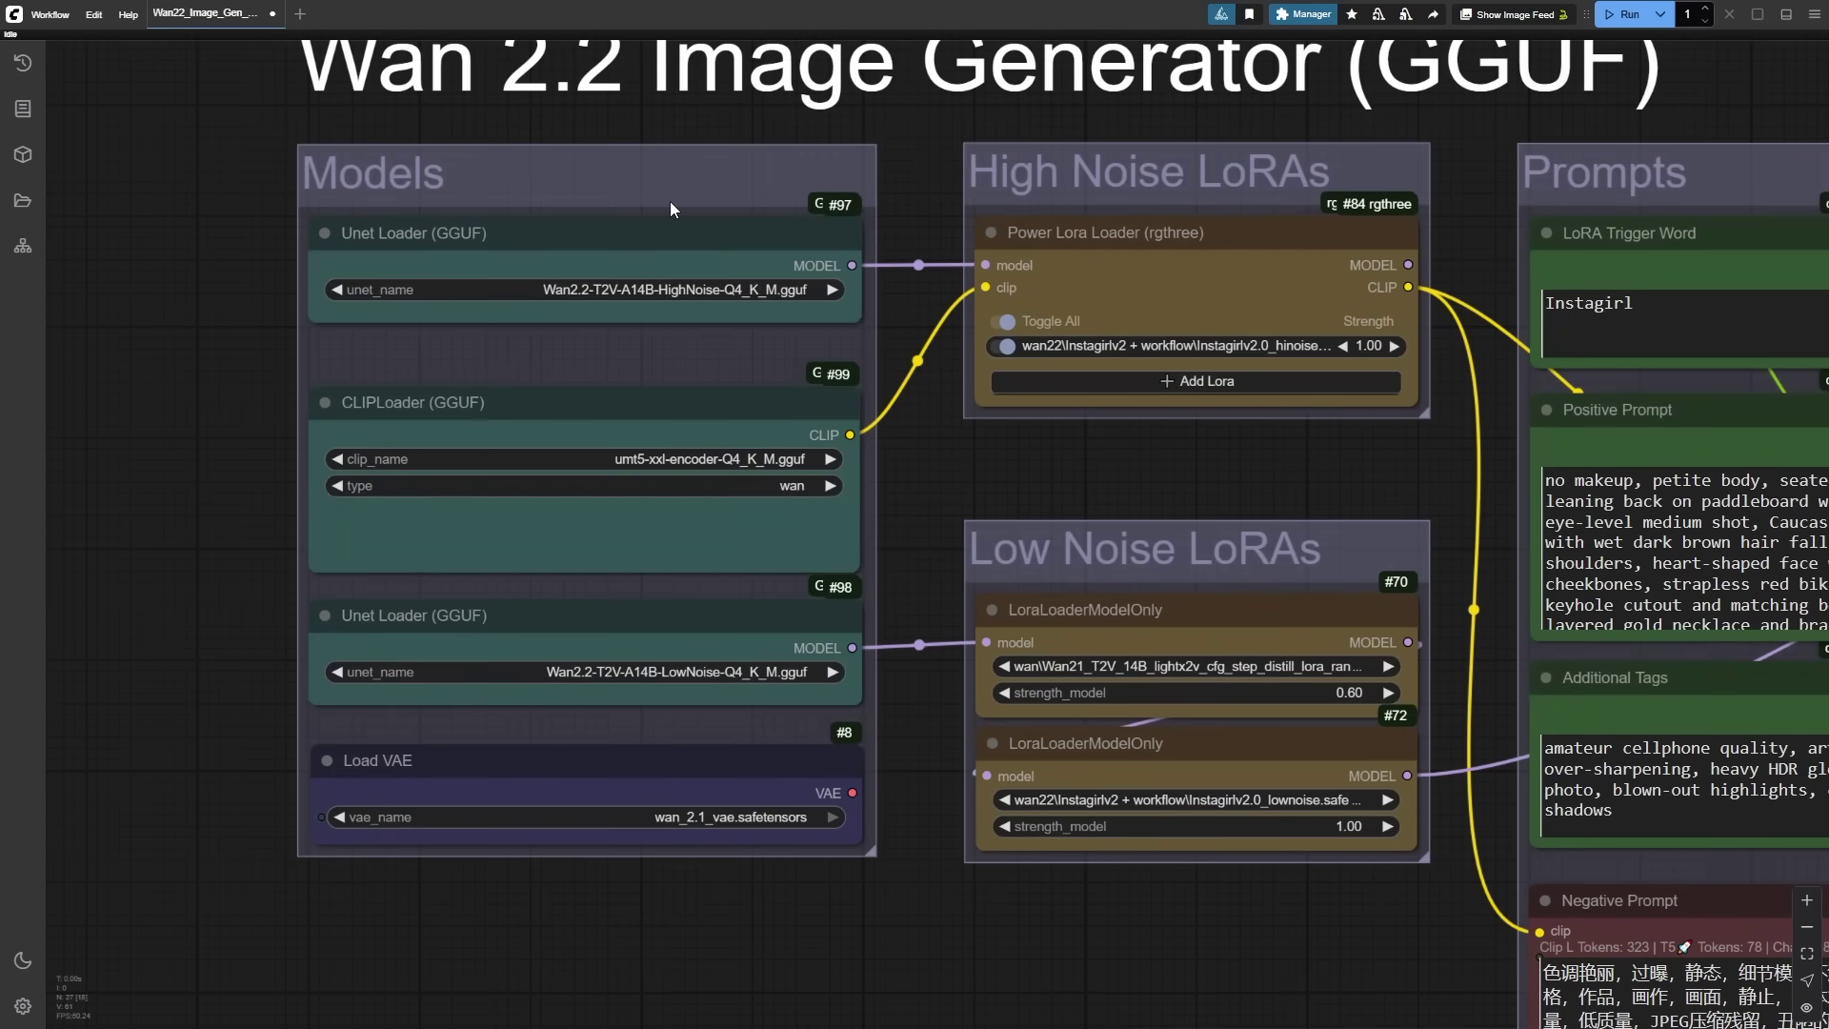
pyautogui.click(689, 225)
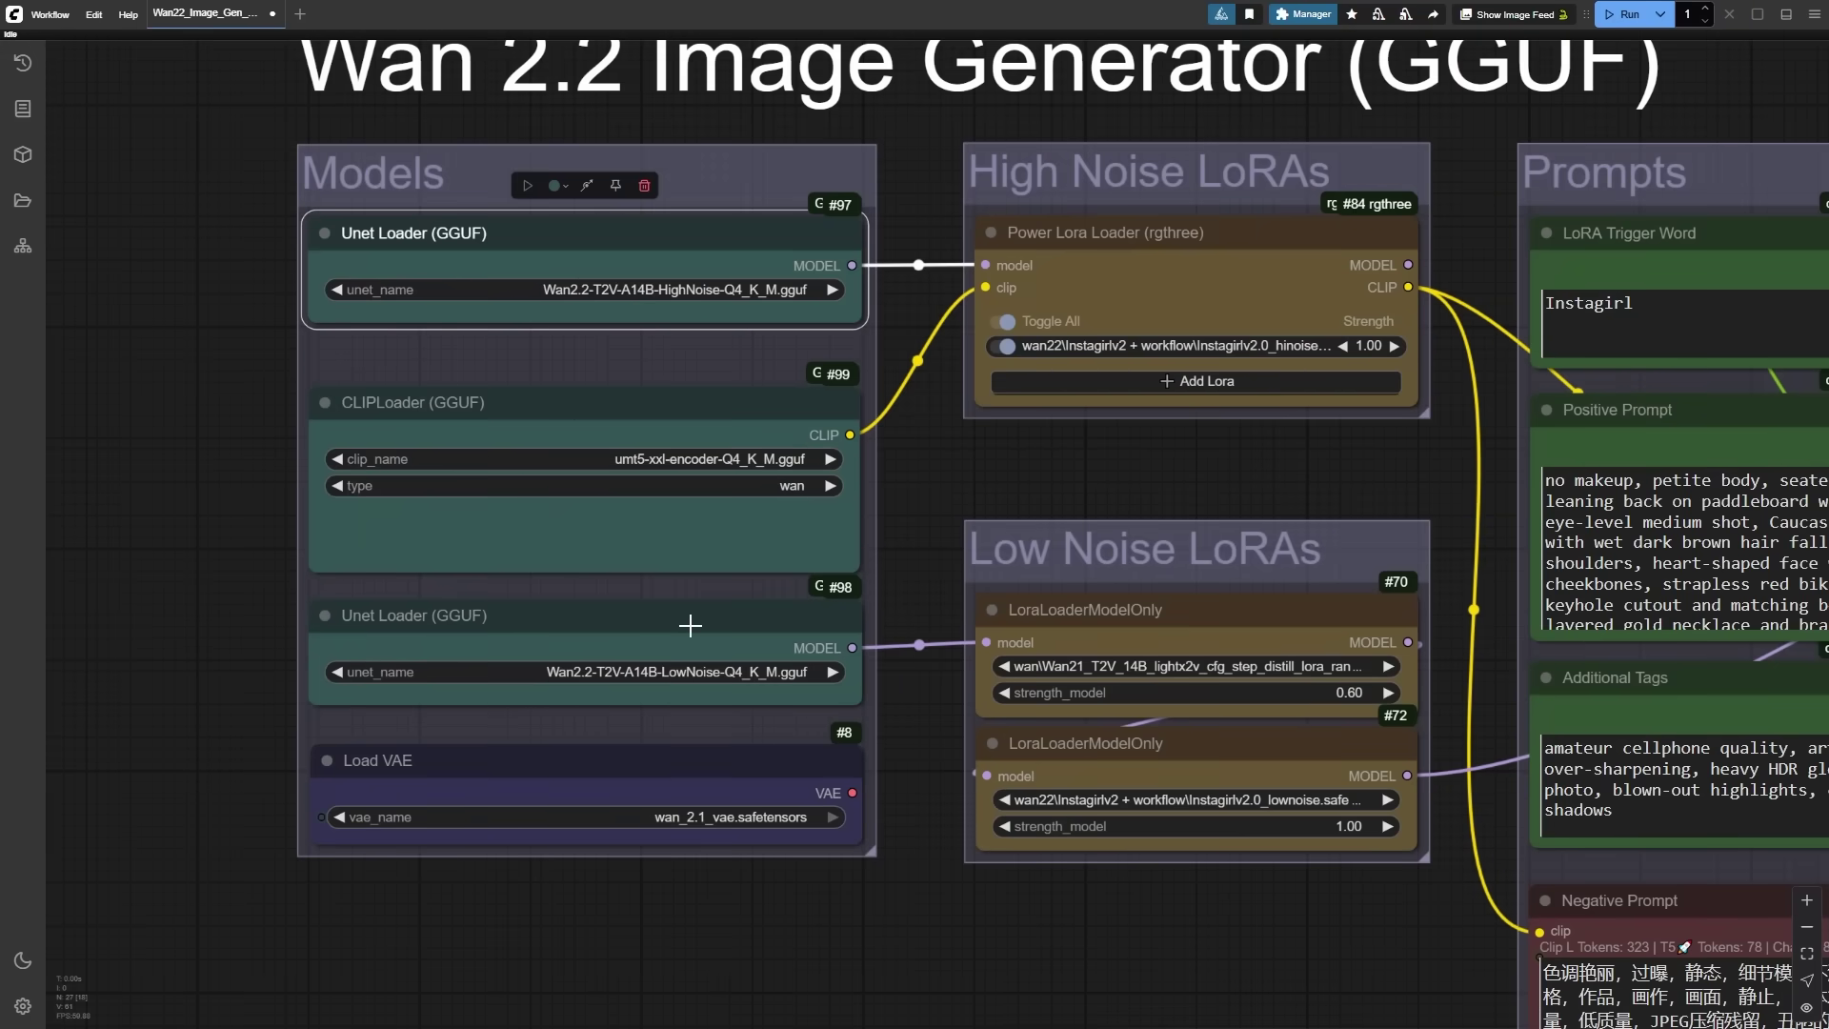
# Step: Check the low-noise Unet, CLIP text encoder and VAE loader nodes
pyautogui.click(691, 625)
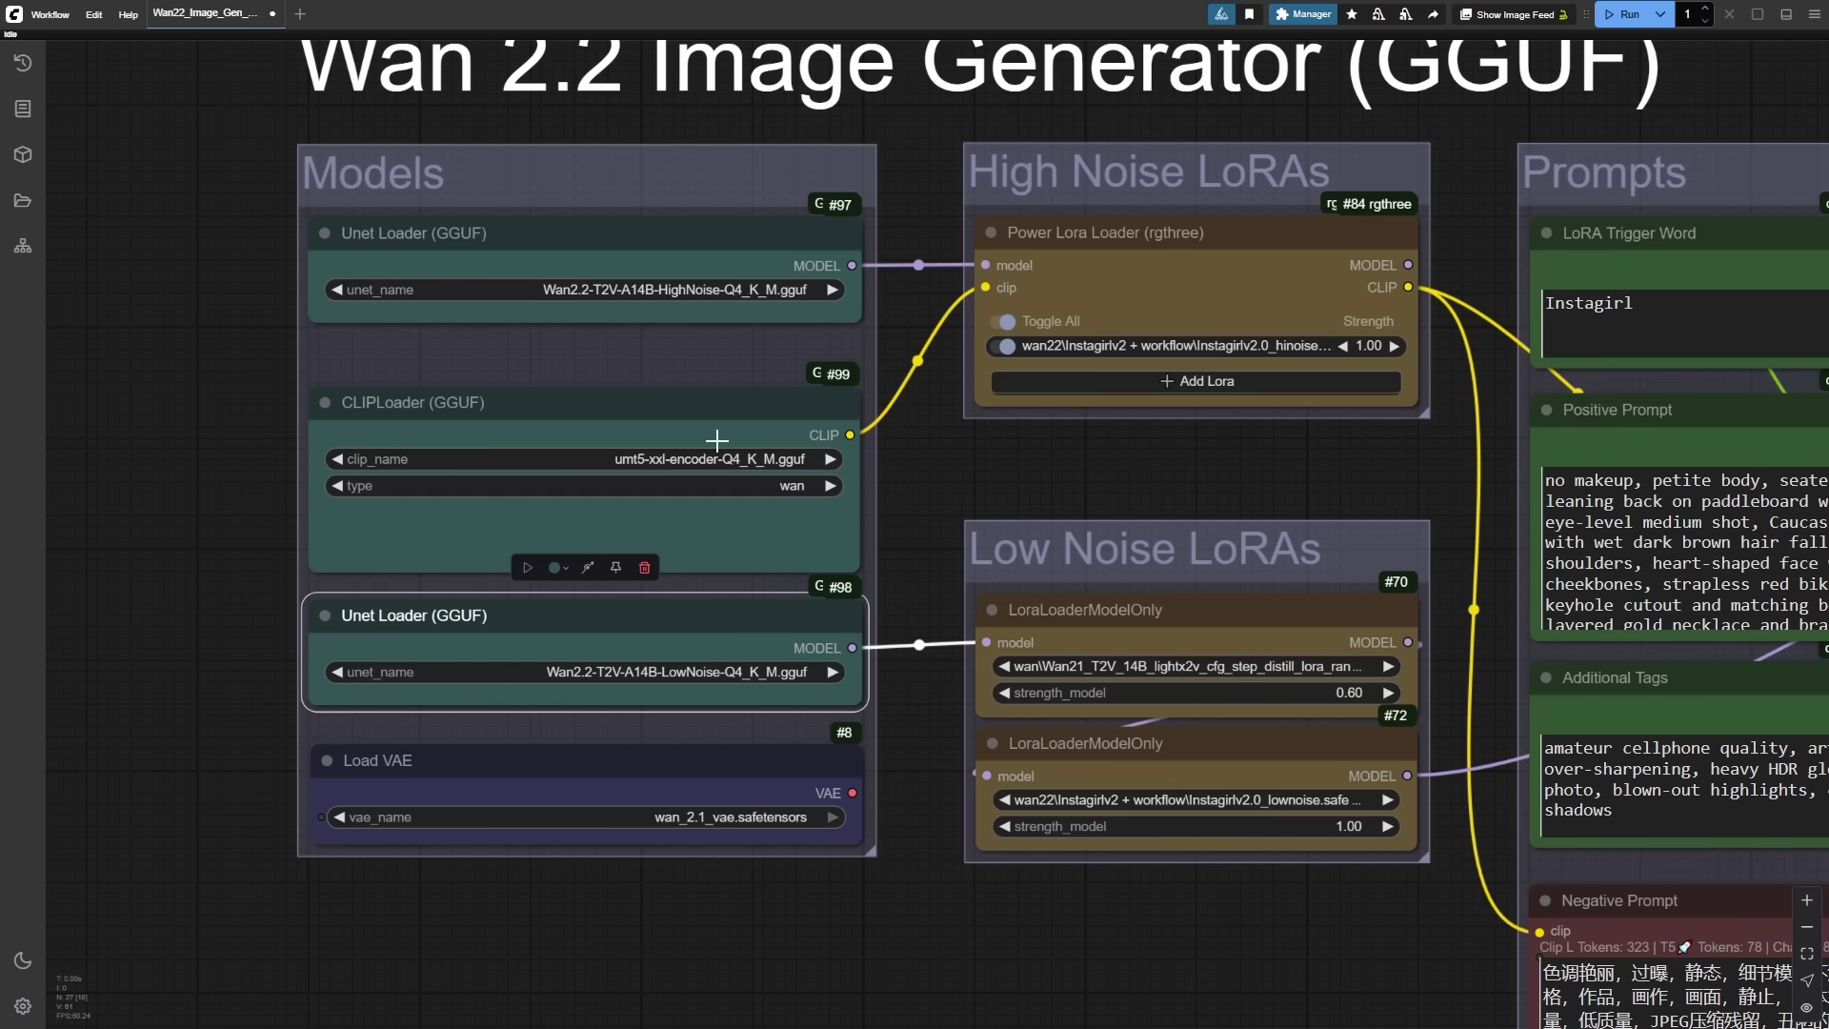
pyautogui.click(629, 417)
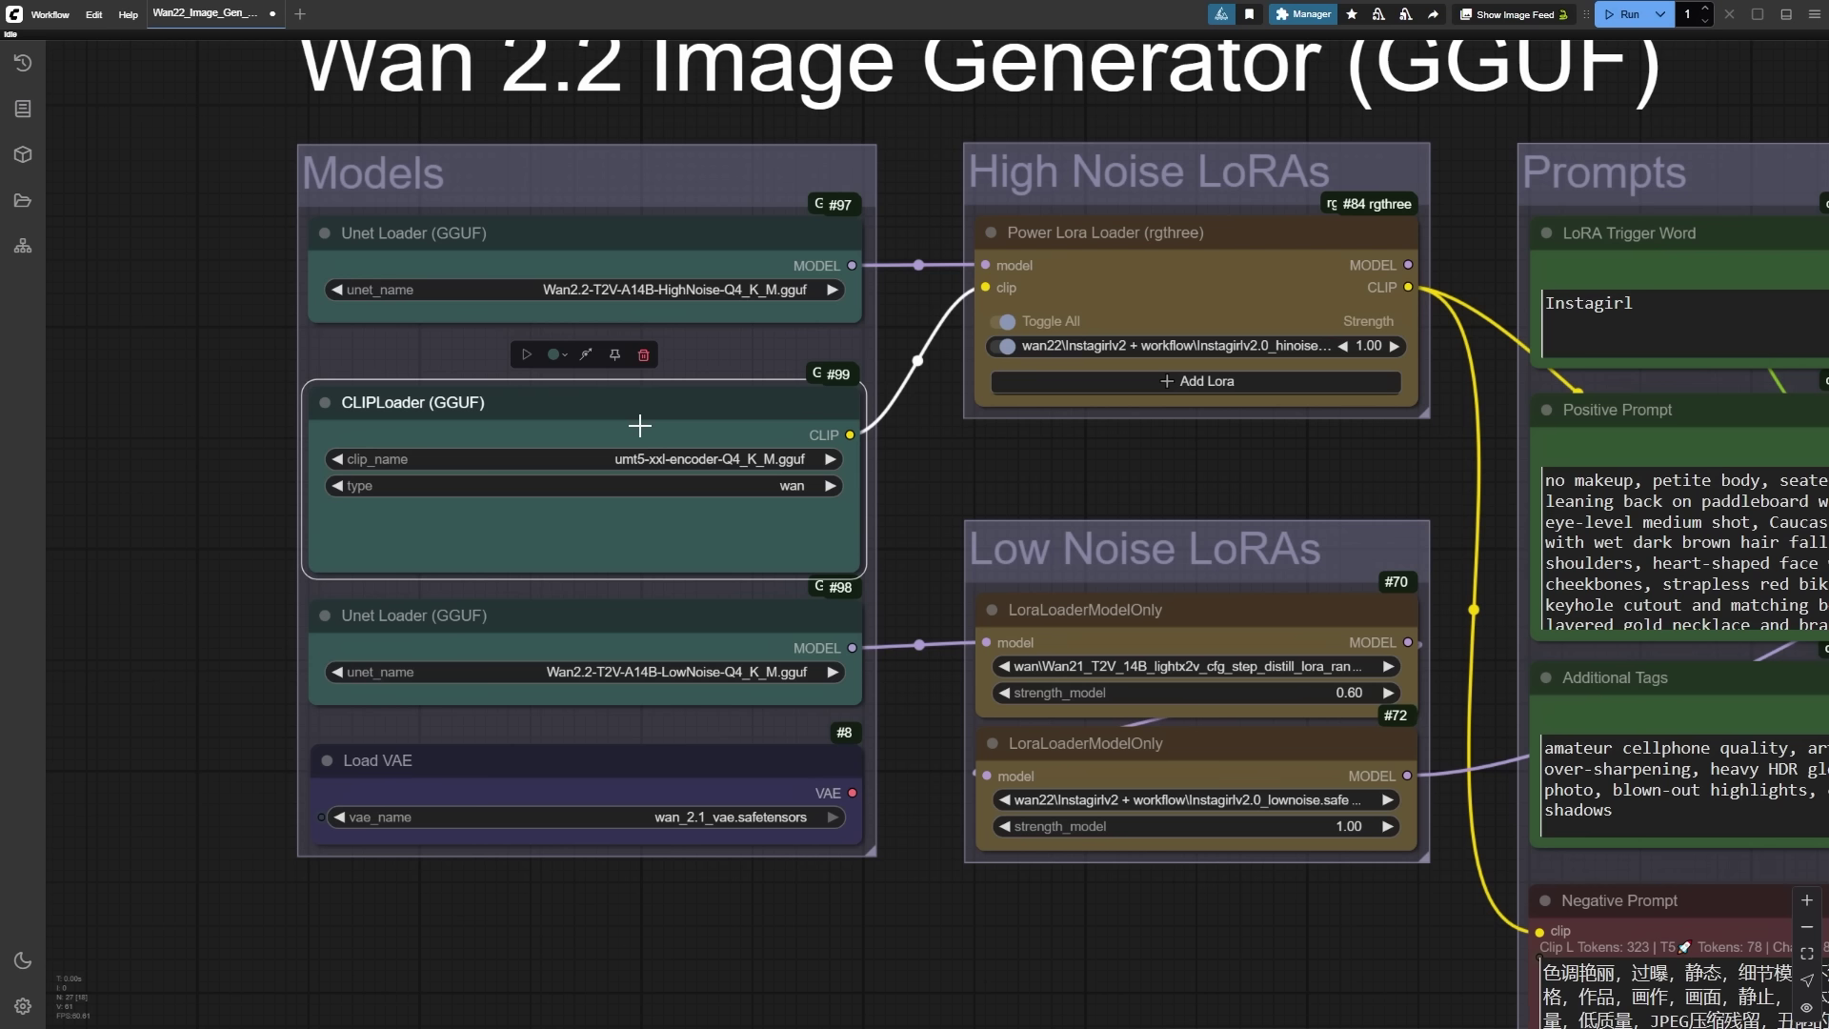
pyautogui.click(691, 772)
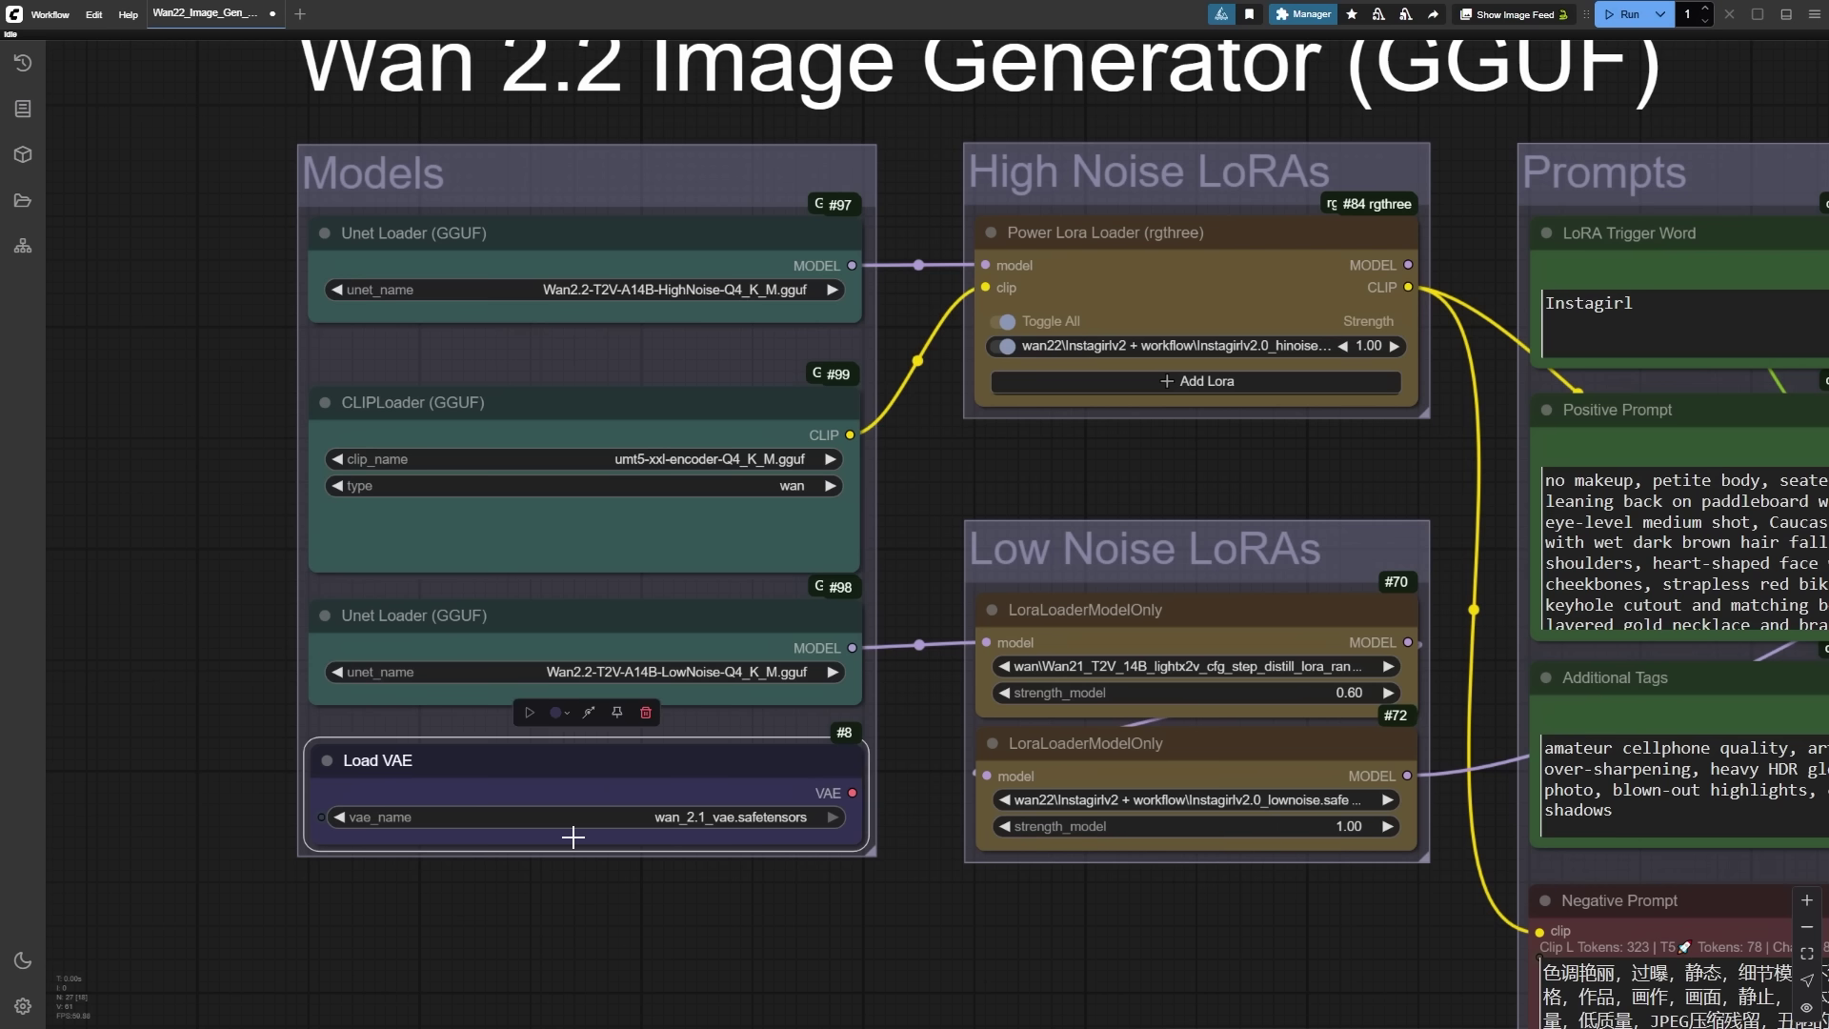
# Step: Filter the high-noise Power Lora Loader's LoRA list by 'noise' to show the Instagirl v2 files
pyautogui.click(1240, 180)
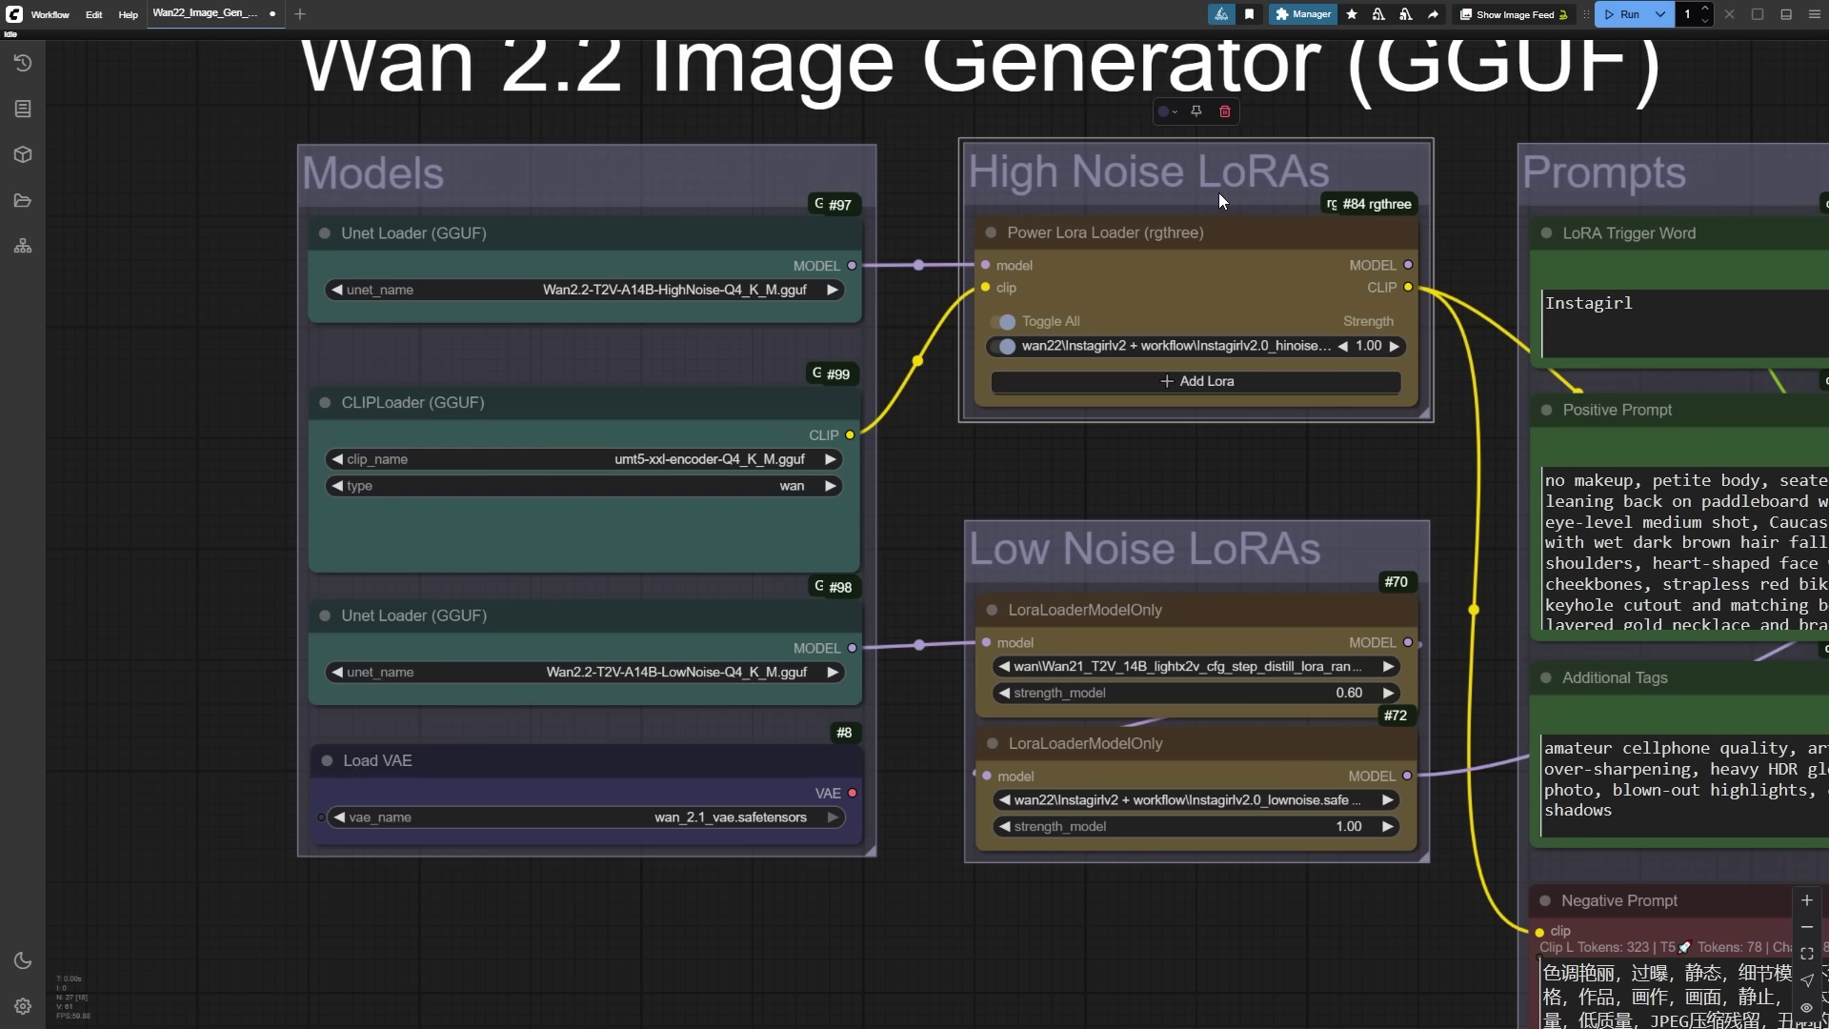
pyautogui.click(1321, 246)
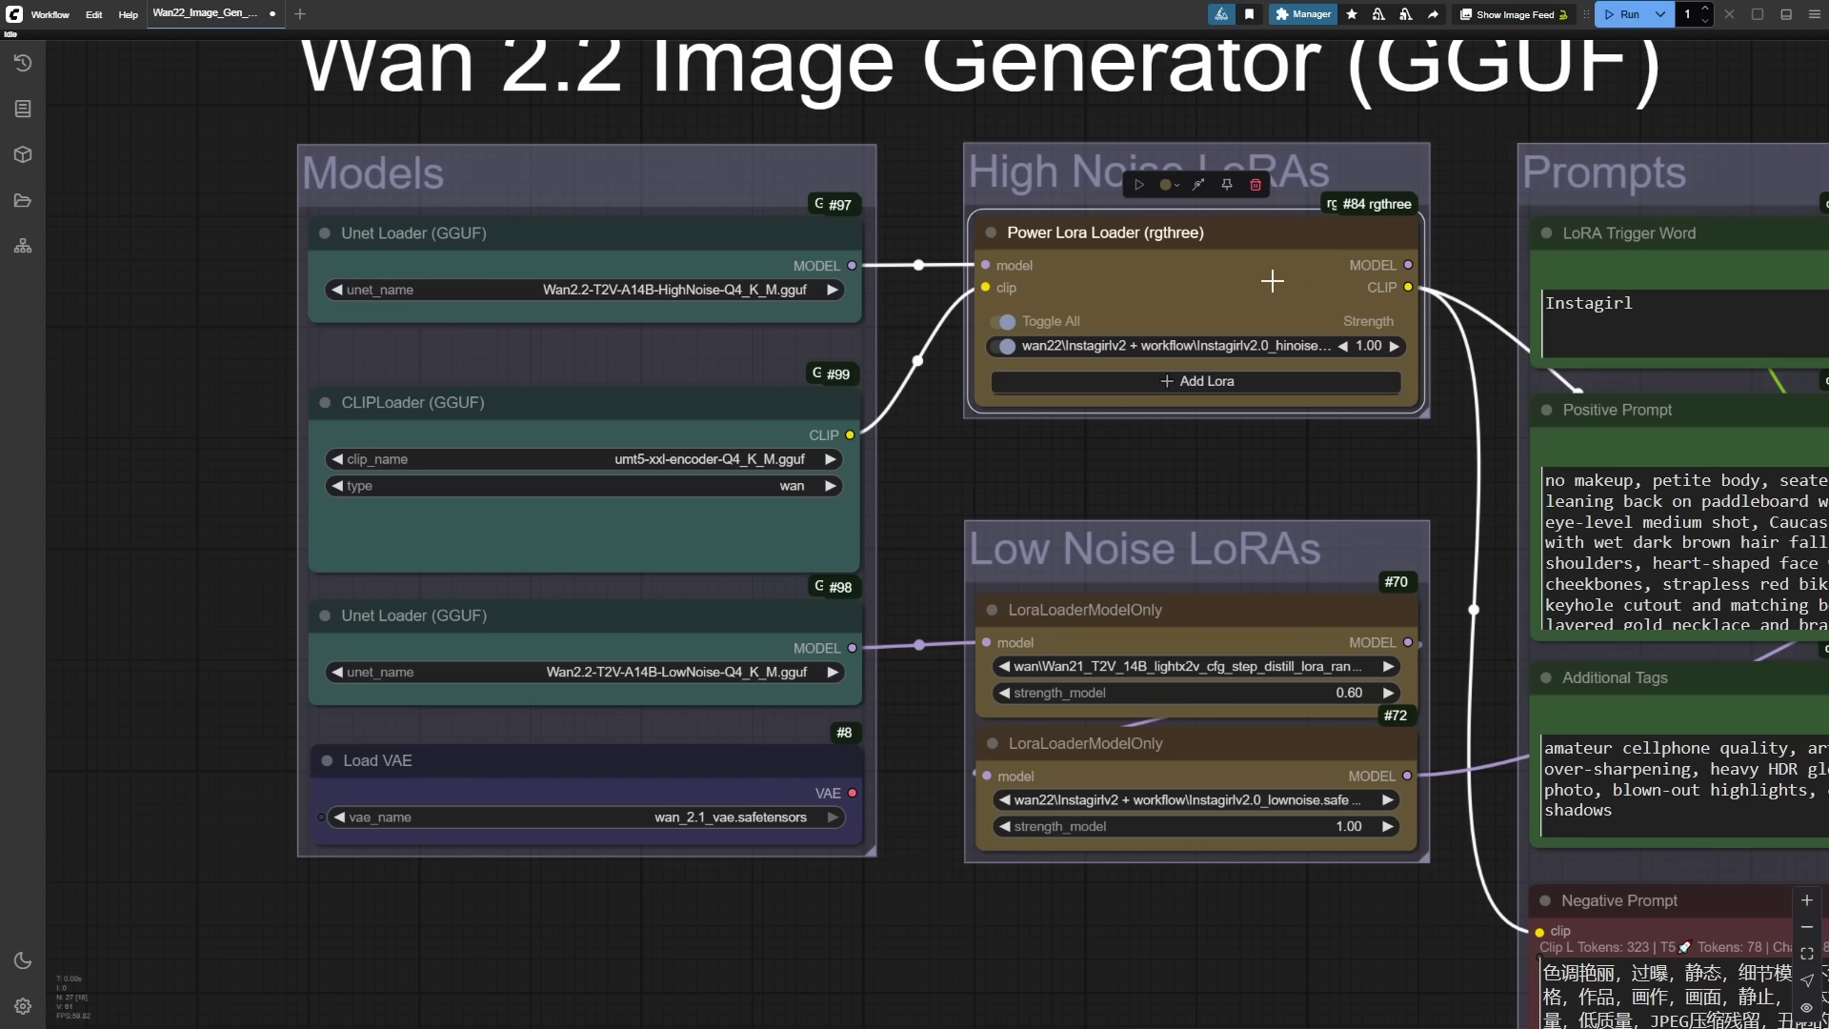
pyautogui.click(1220, 347)
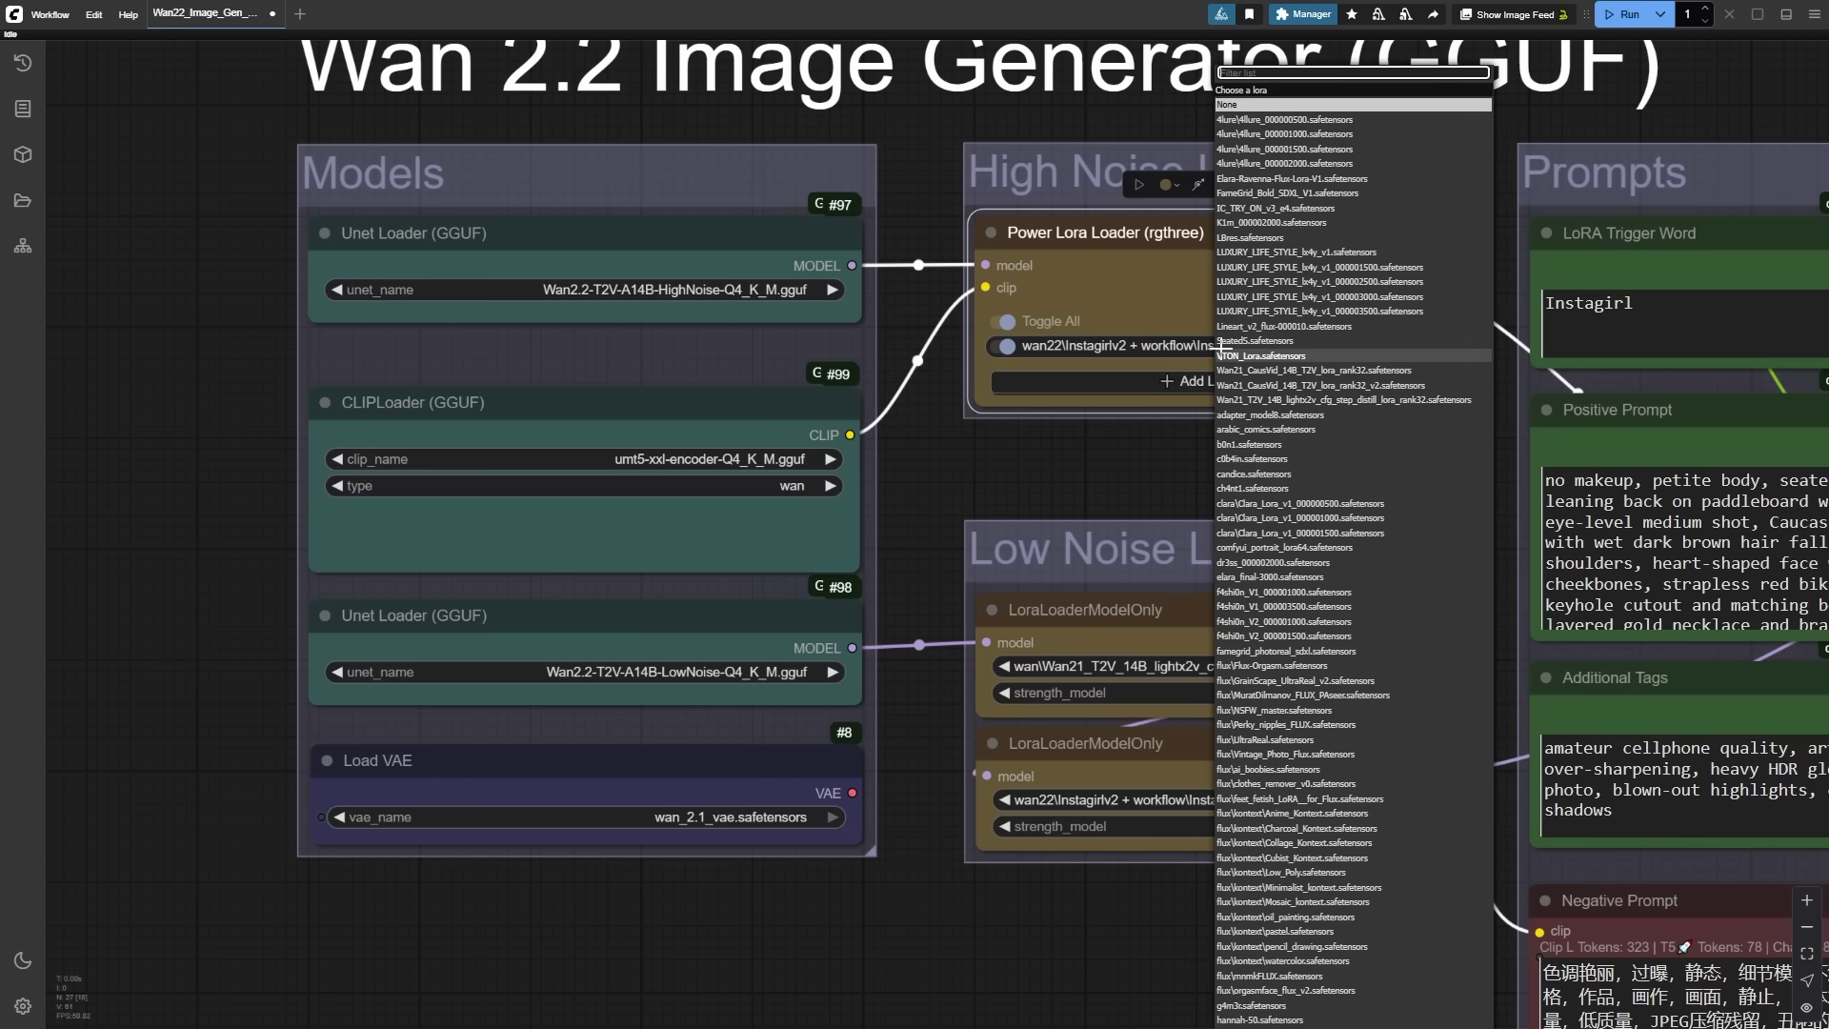
pyautogui.write('f4')
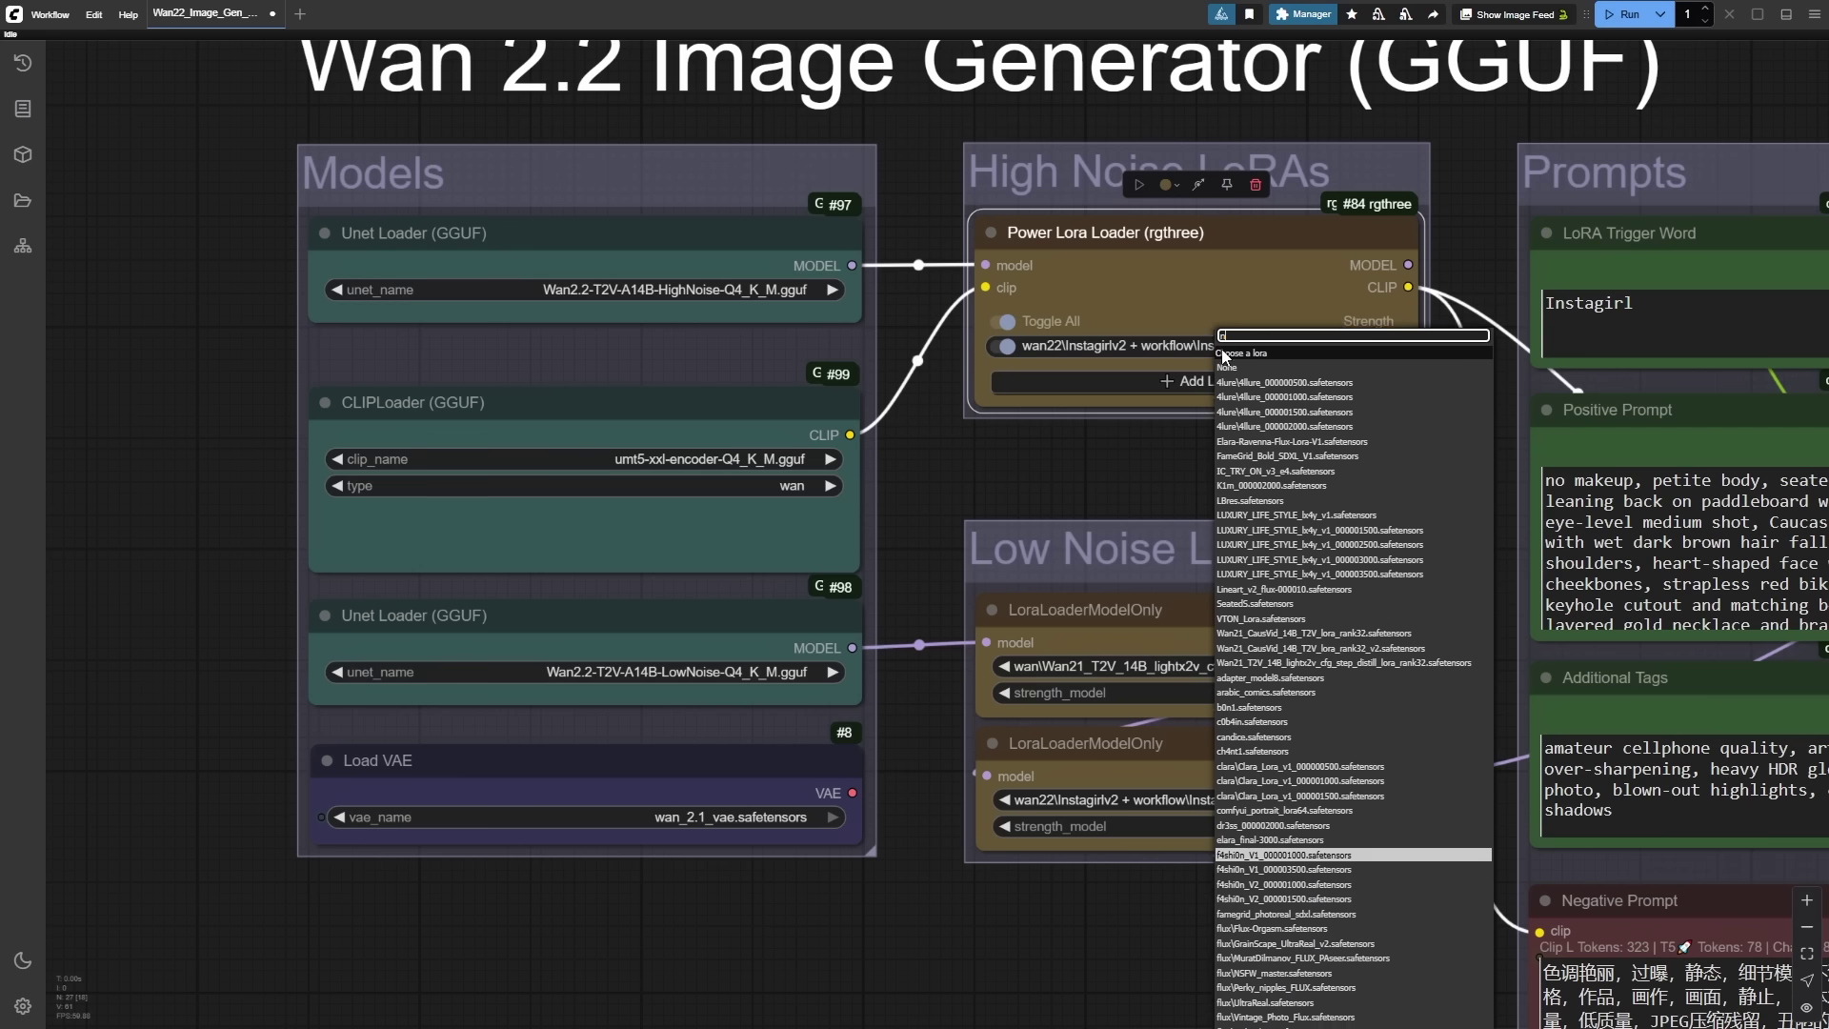
pyautogui.write('noise')
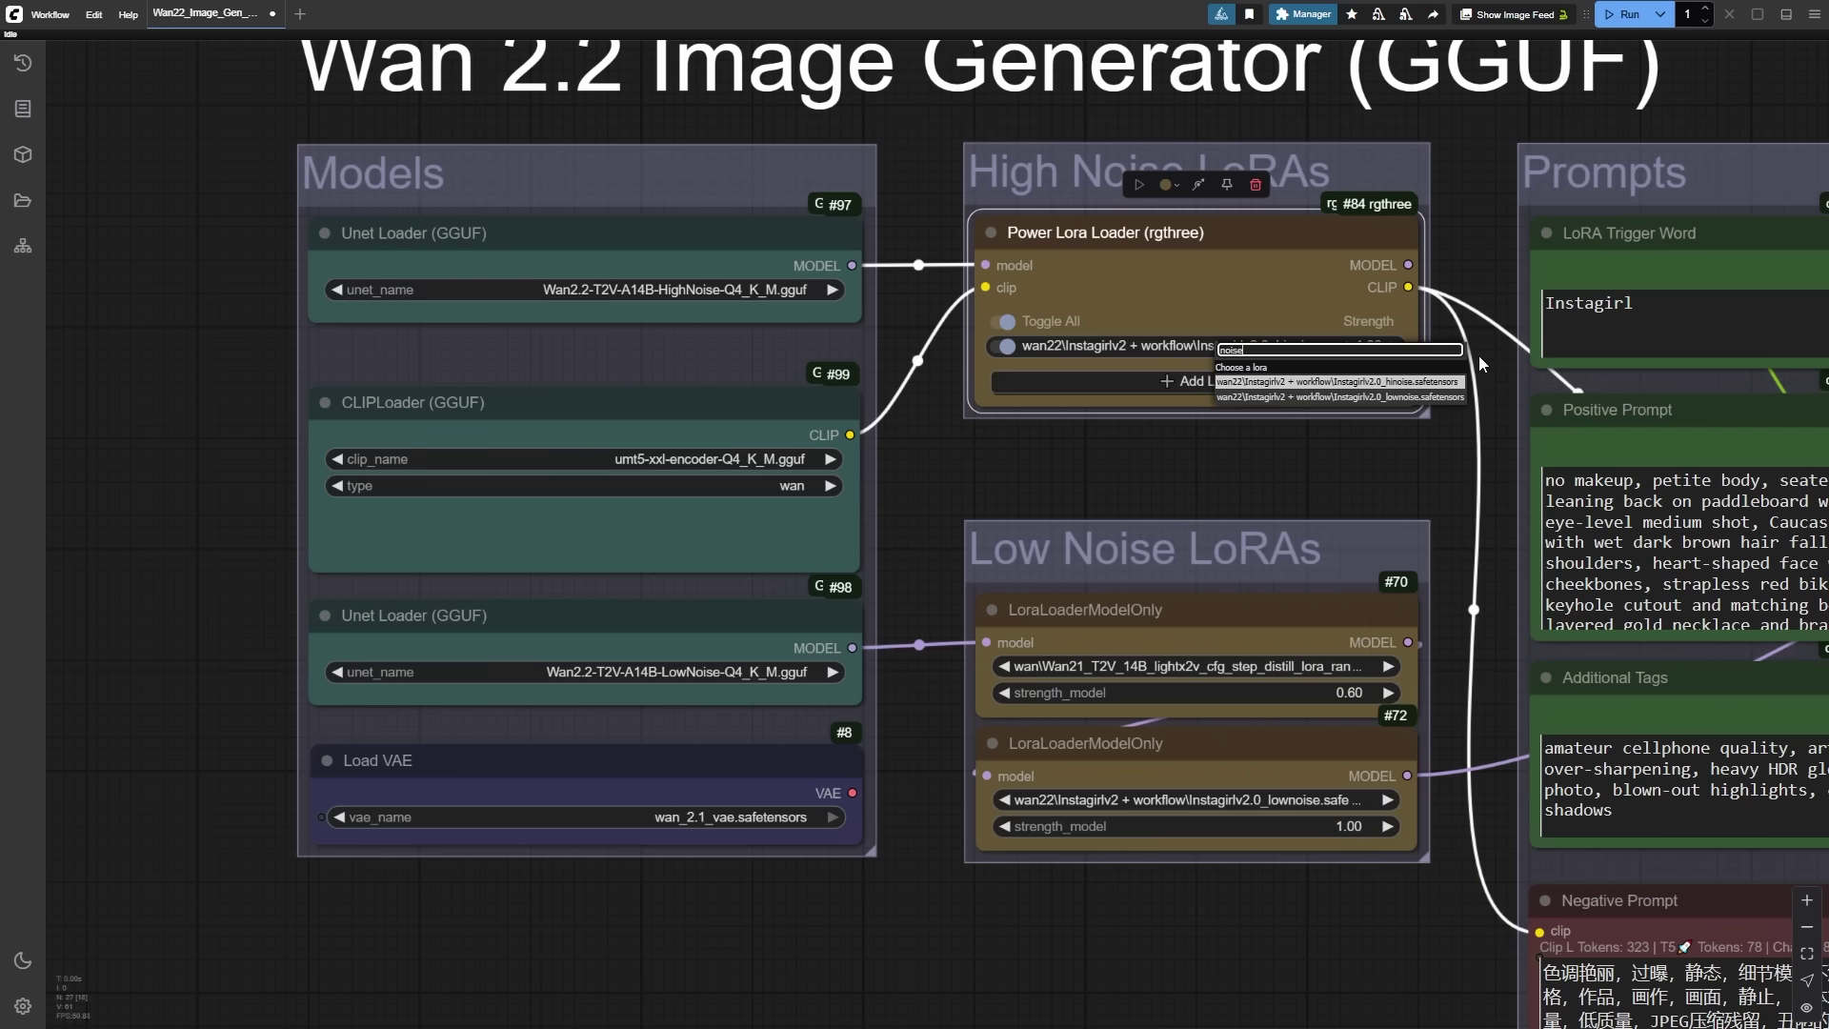
pyautogui.scroll(7, 1479, 356)
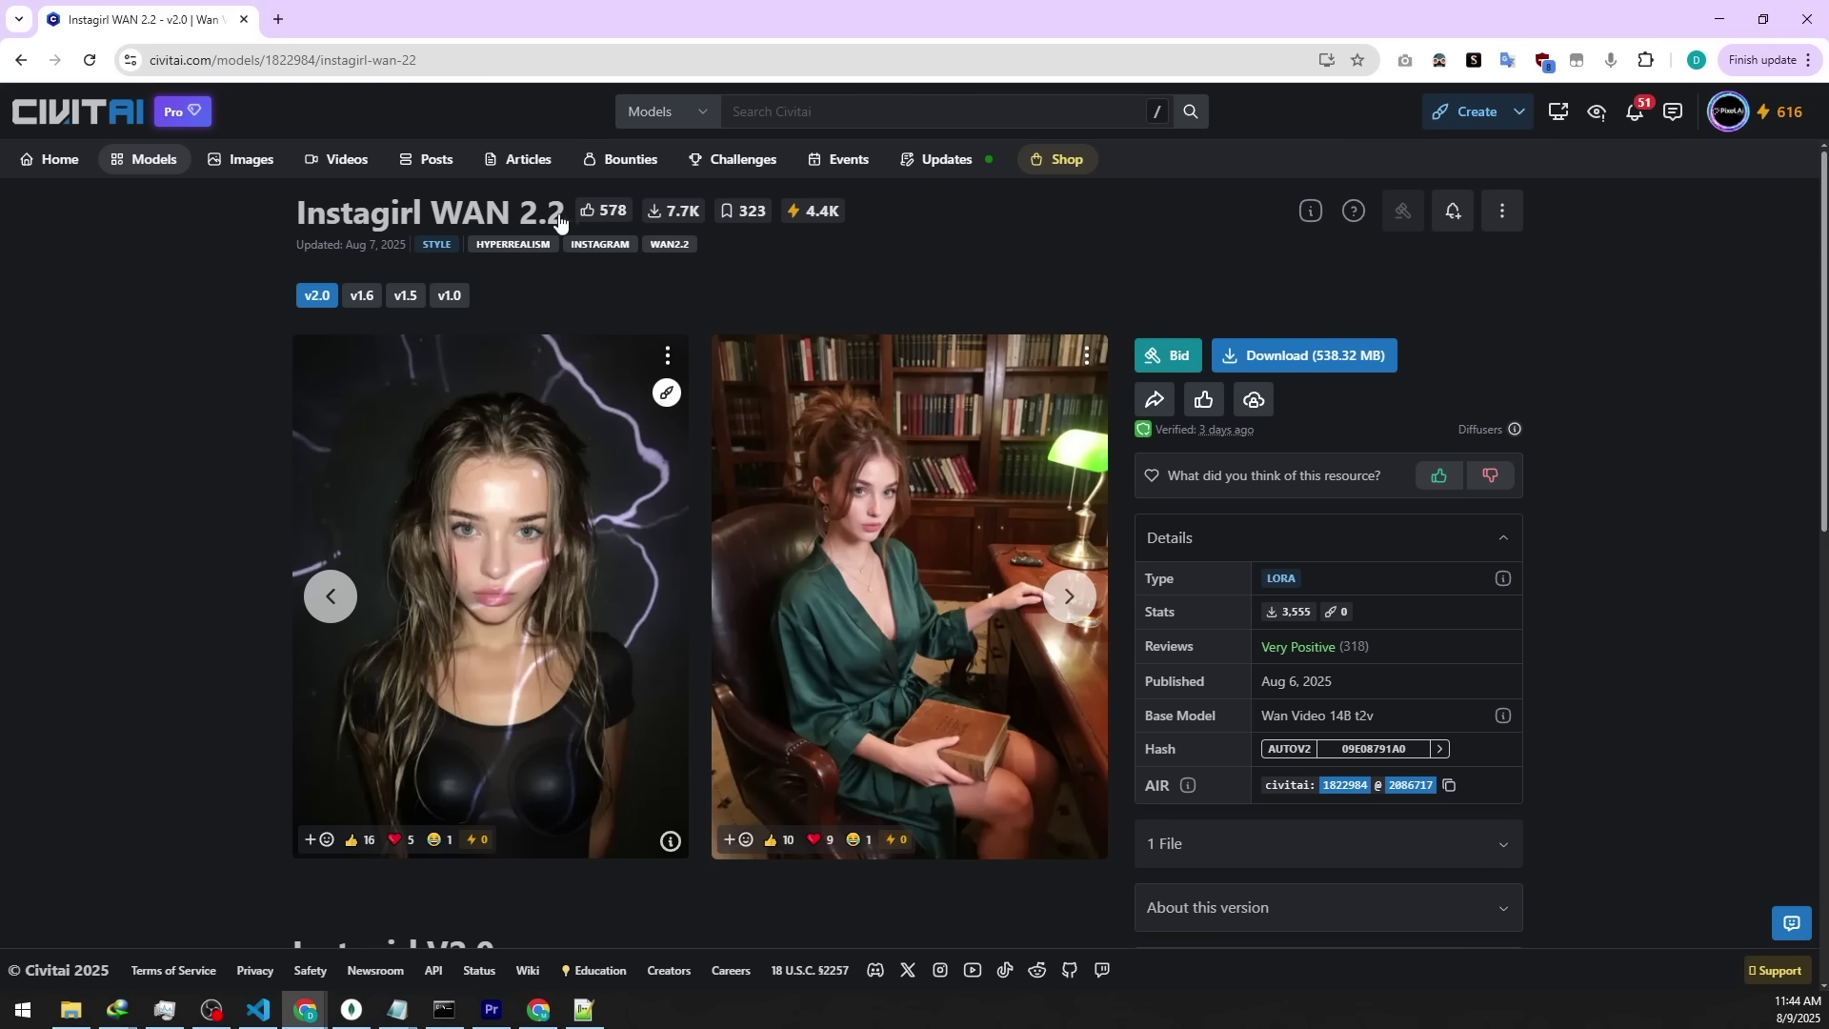
# Step: Page through the Instagirl samples, view the living-room image full size, then step back two images
pyautogui.click(1080, 598)
pyautogui.click(1081, 597)
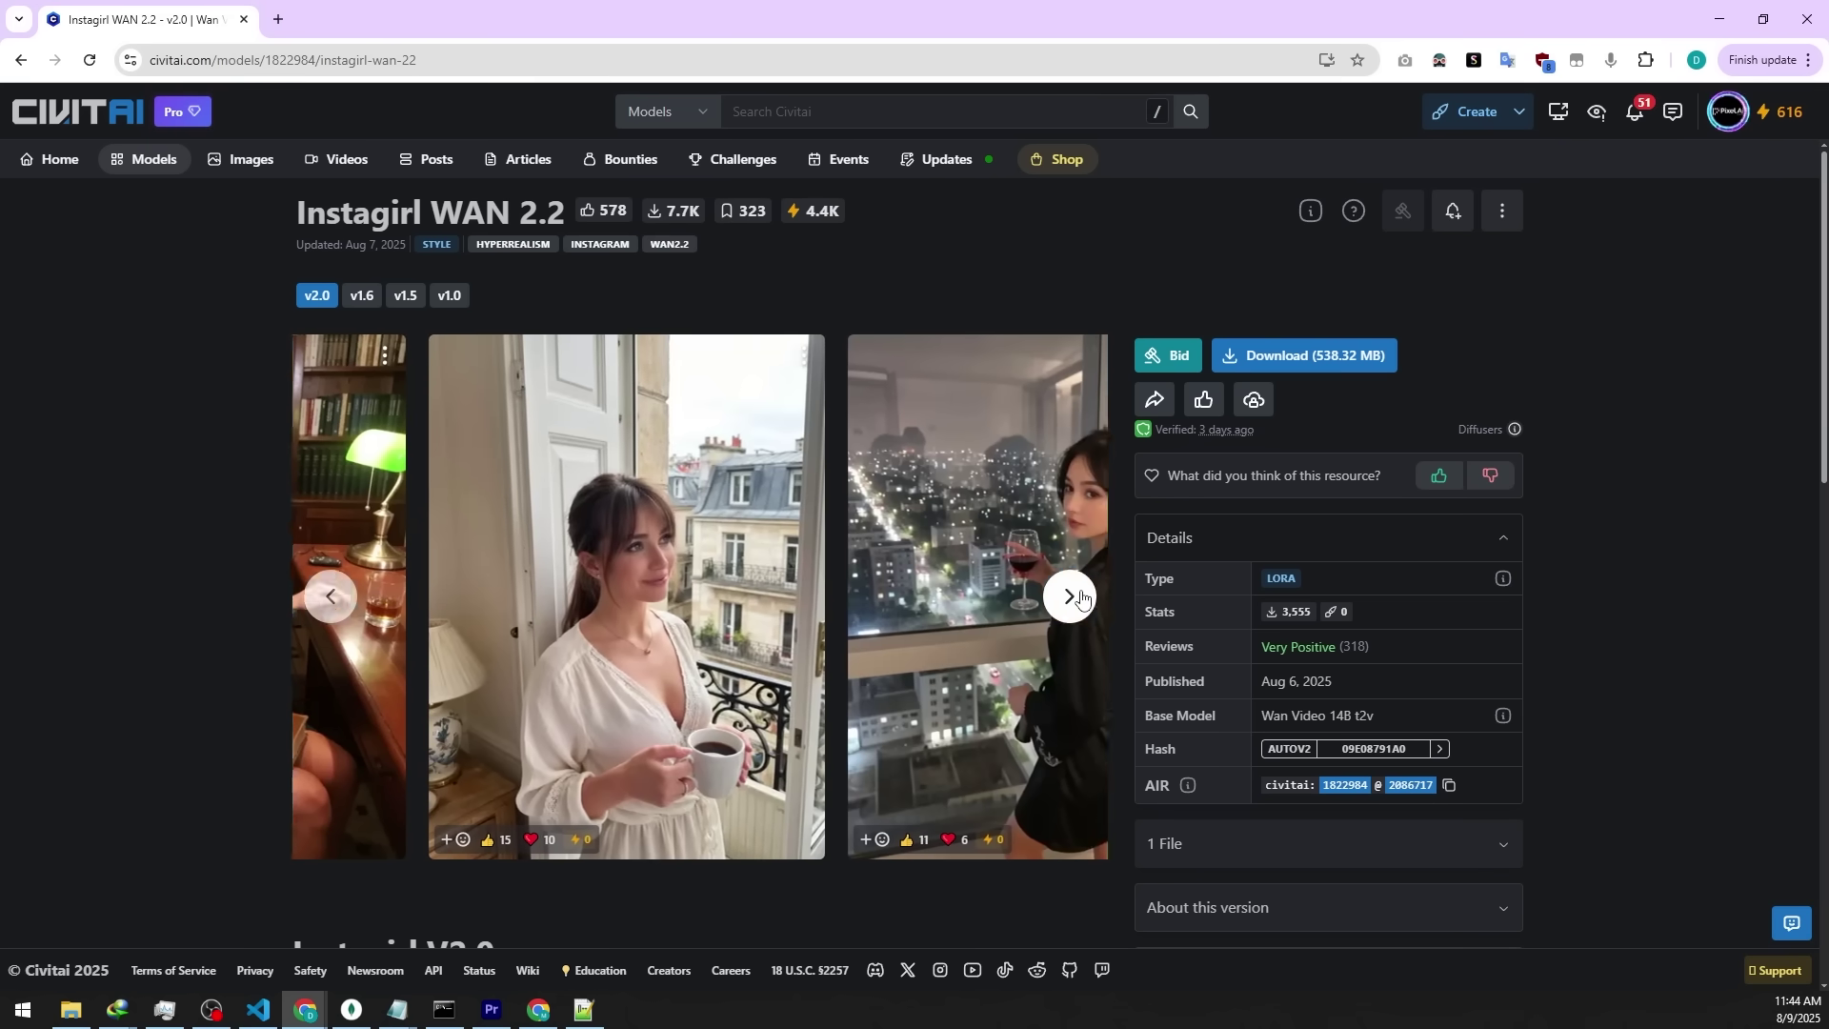
pyautogui.click(1080, 598)
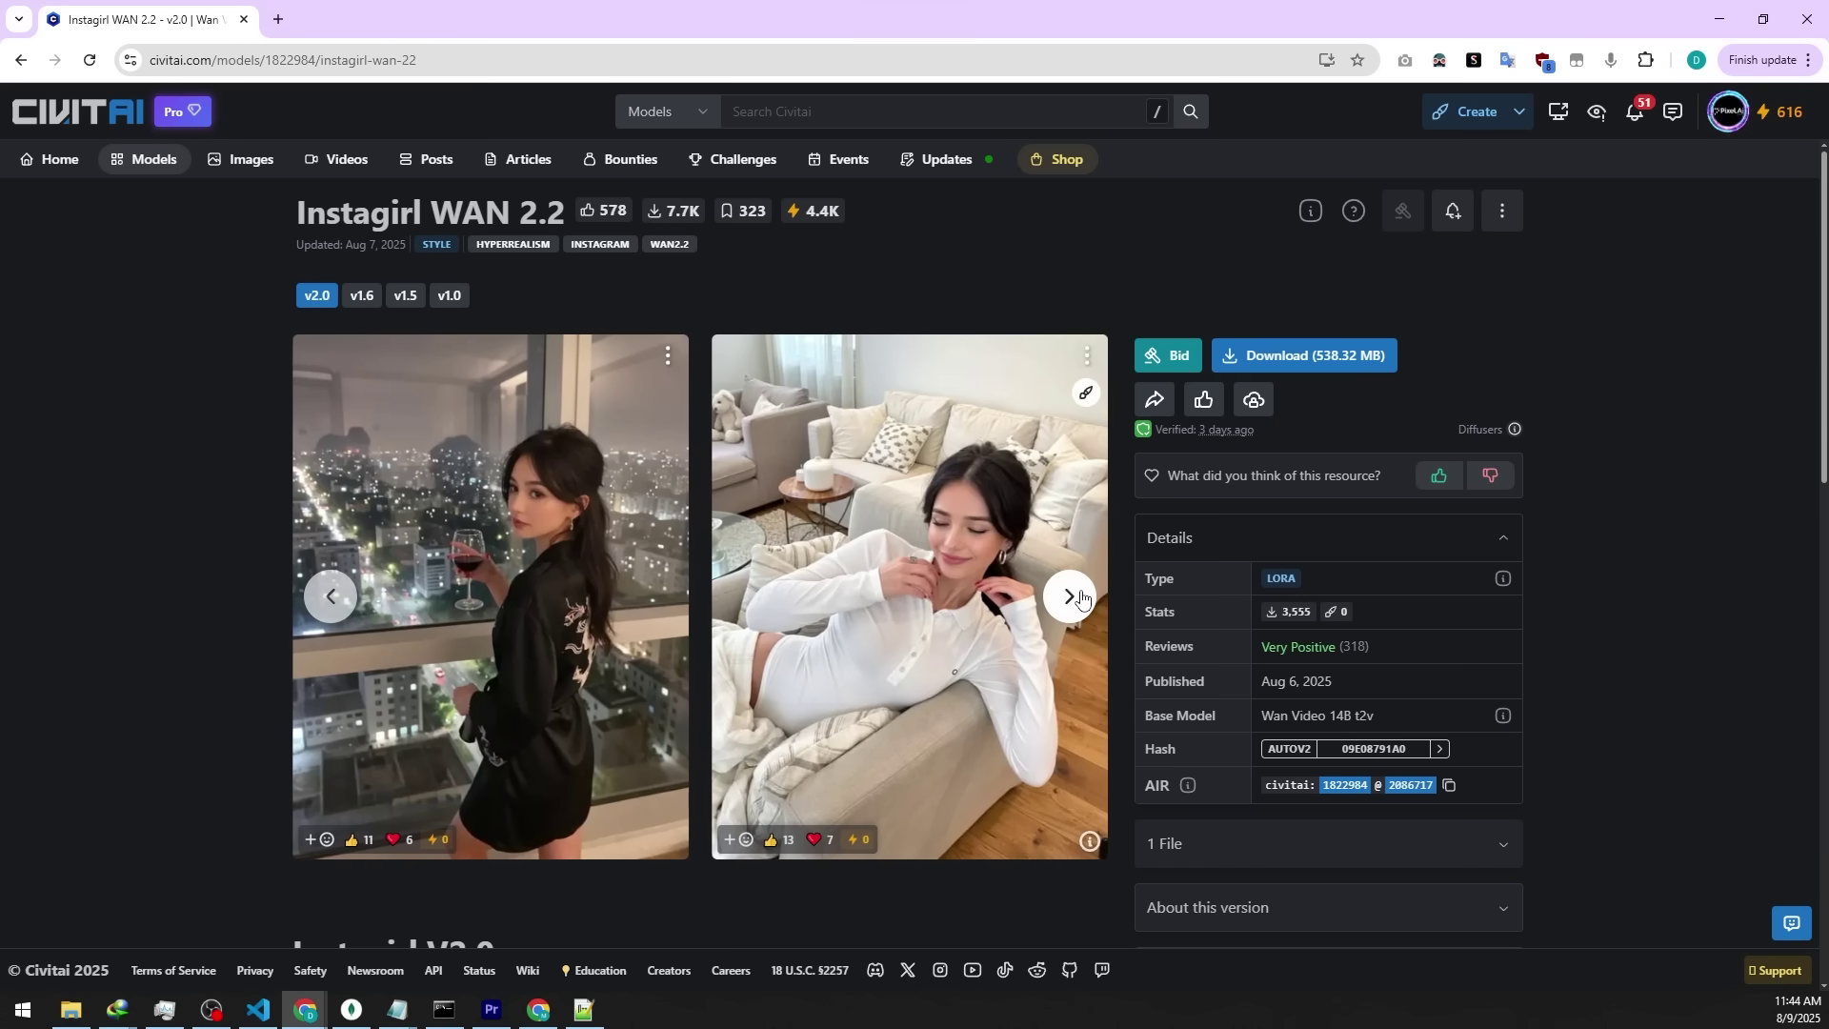
pyautogui.click(906, 554)
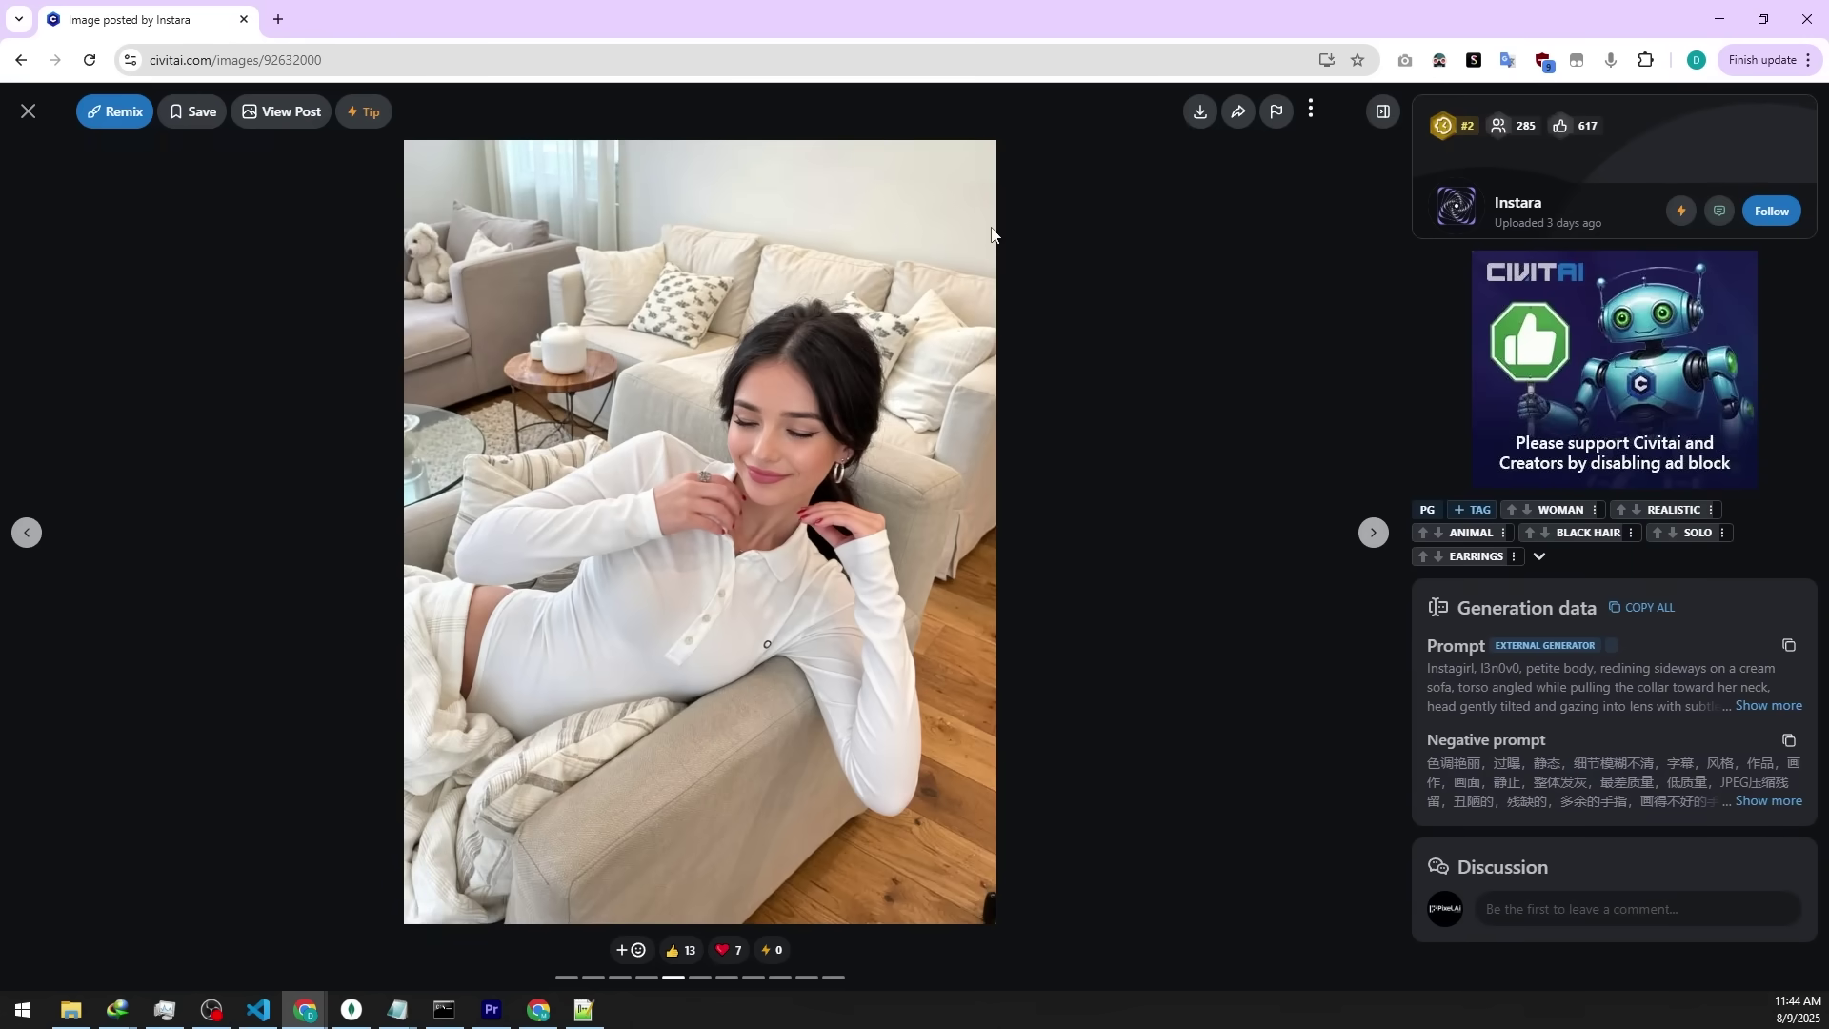
pyautogui.click(38, 539)
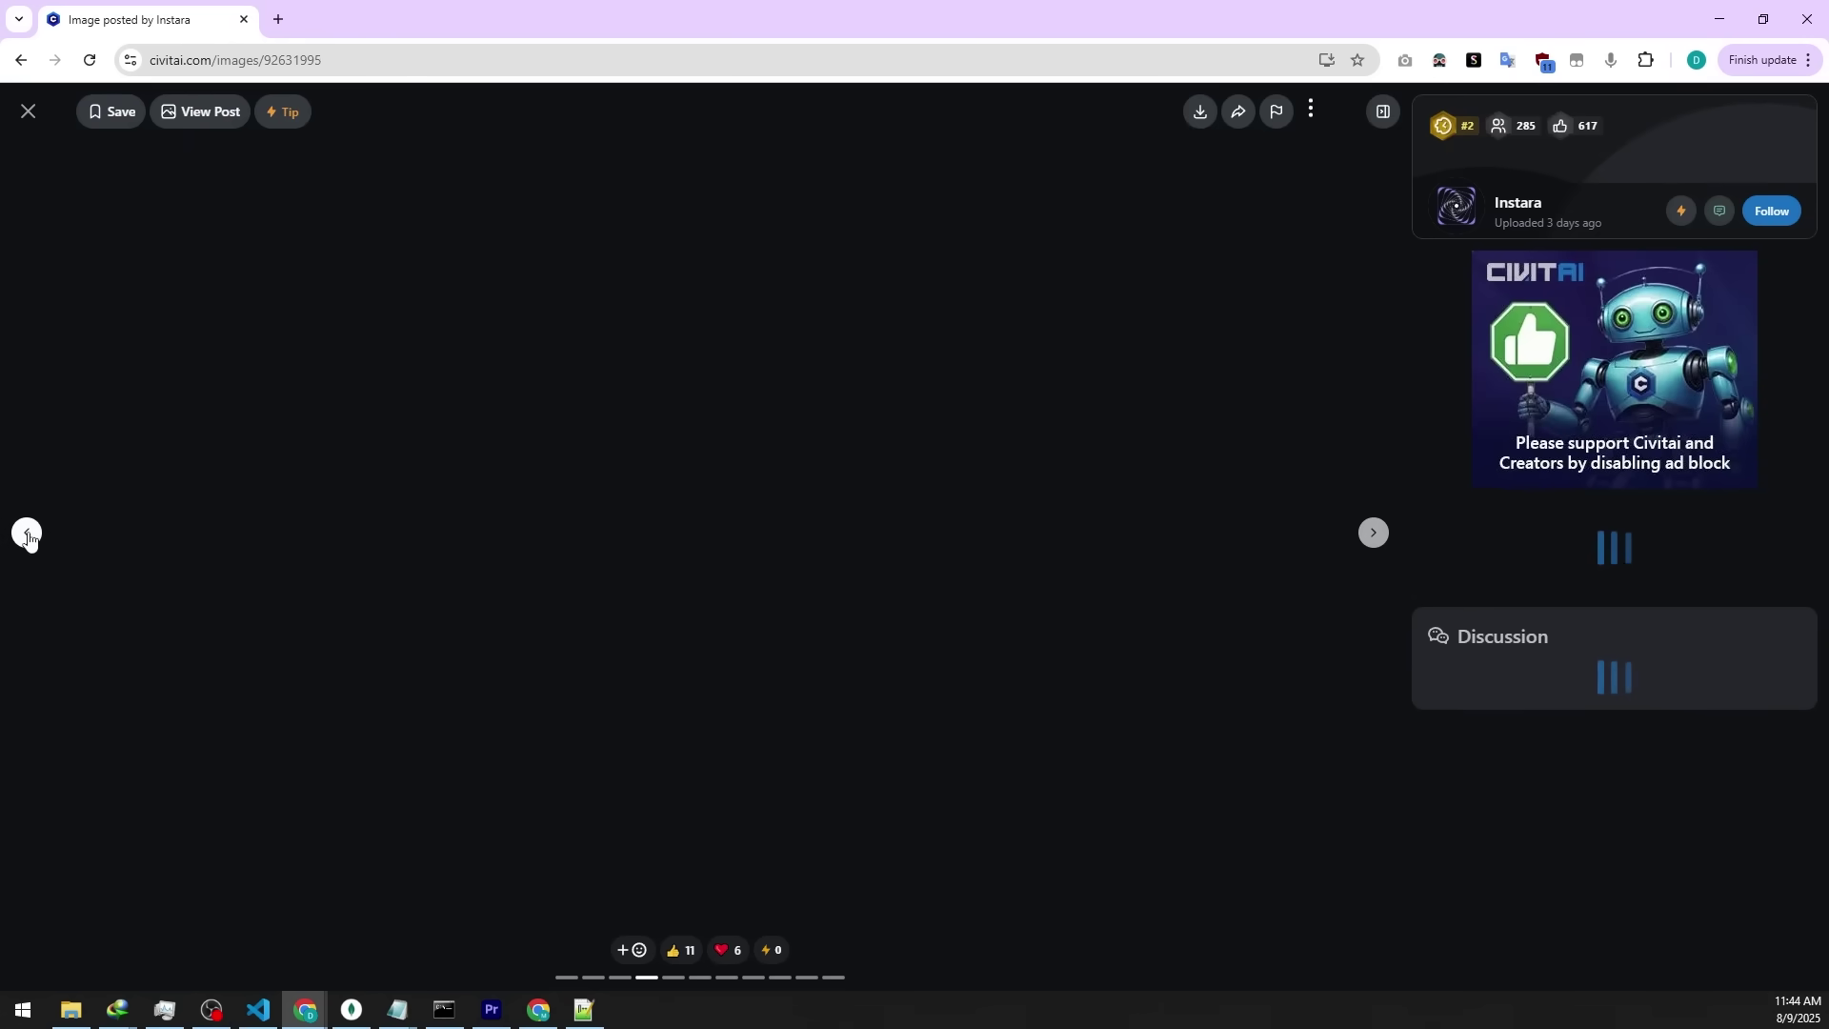
pyautogui.click(28, 537)
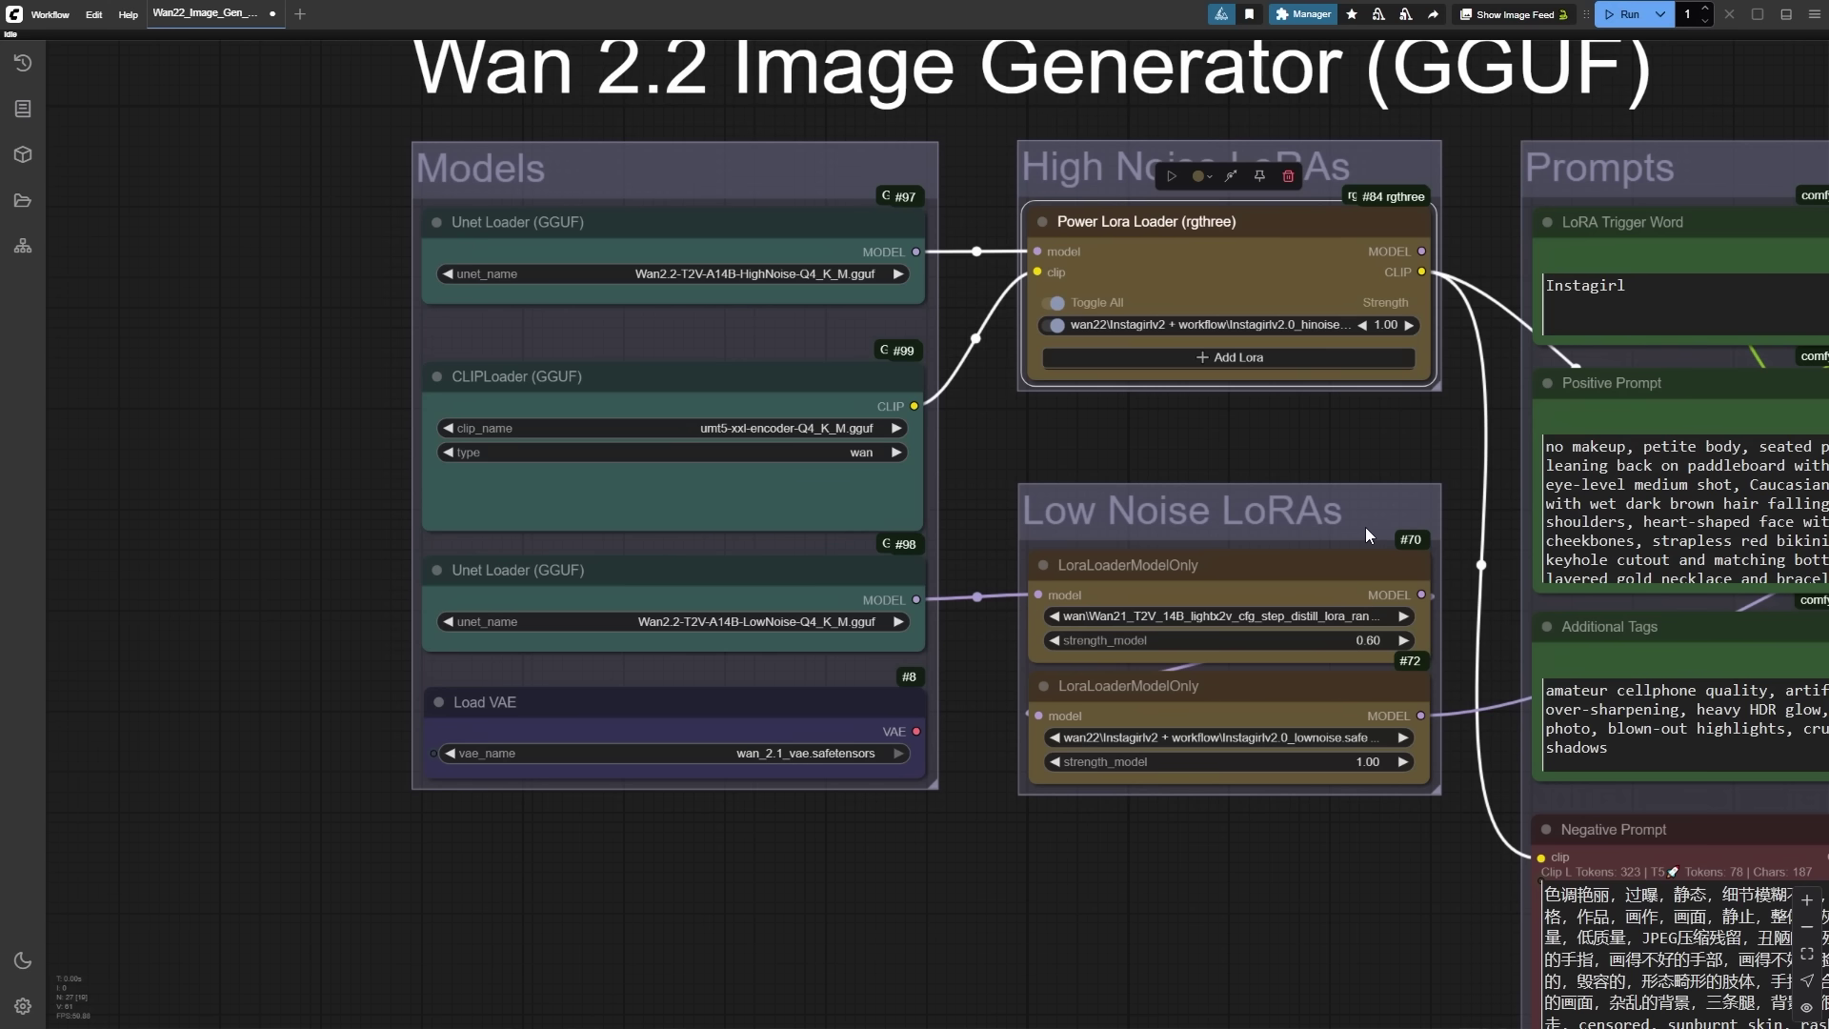
# Step: Zoom into the Low Noise LoRAs group and keep the lightx2v LoRA strength at 0.60
pyautogui.click(1256, 532)
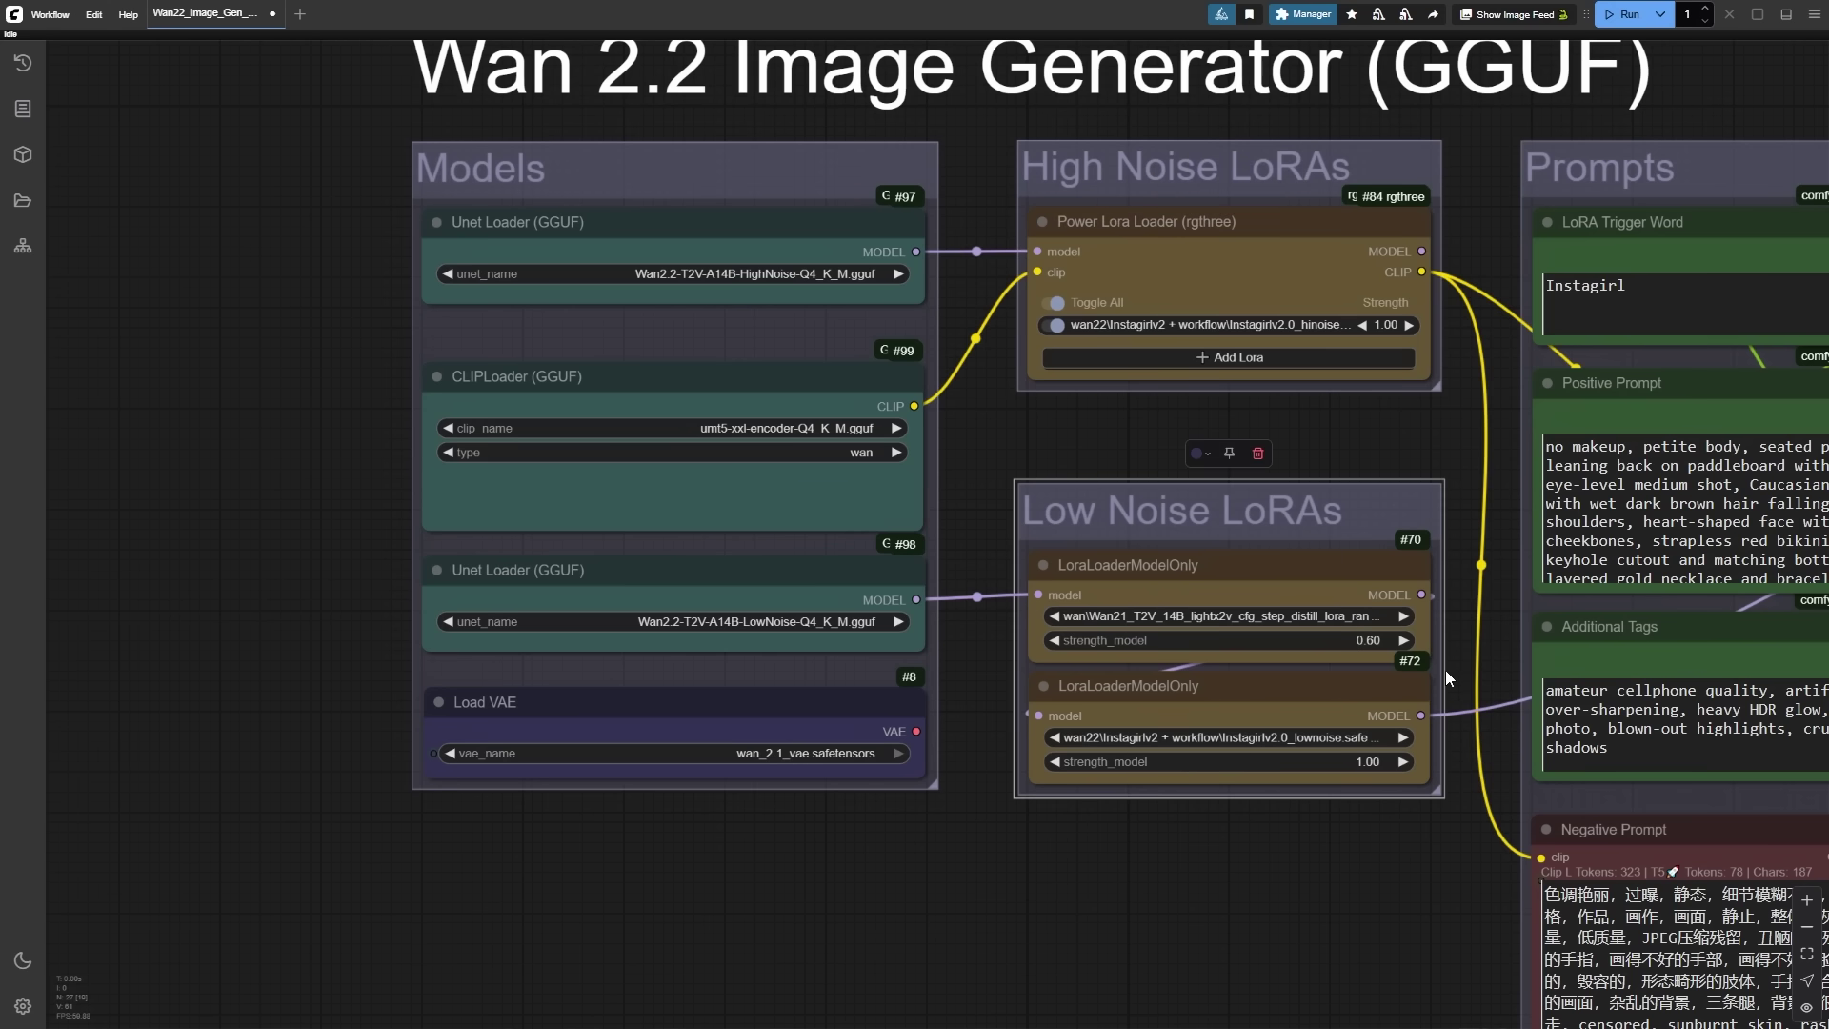
pyautogui.scroll(6, 1444, 676)
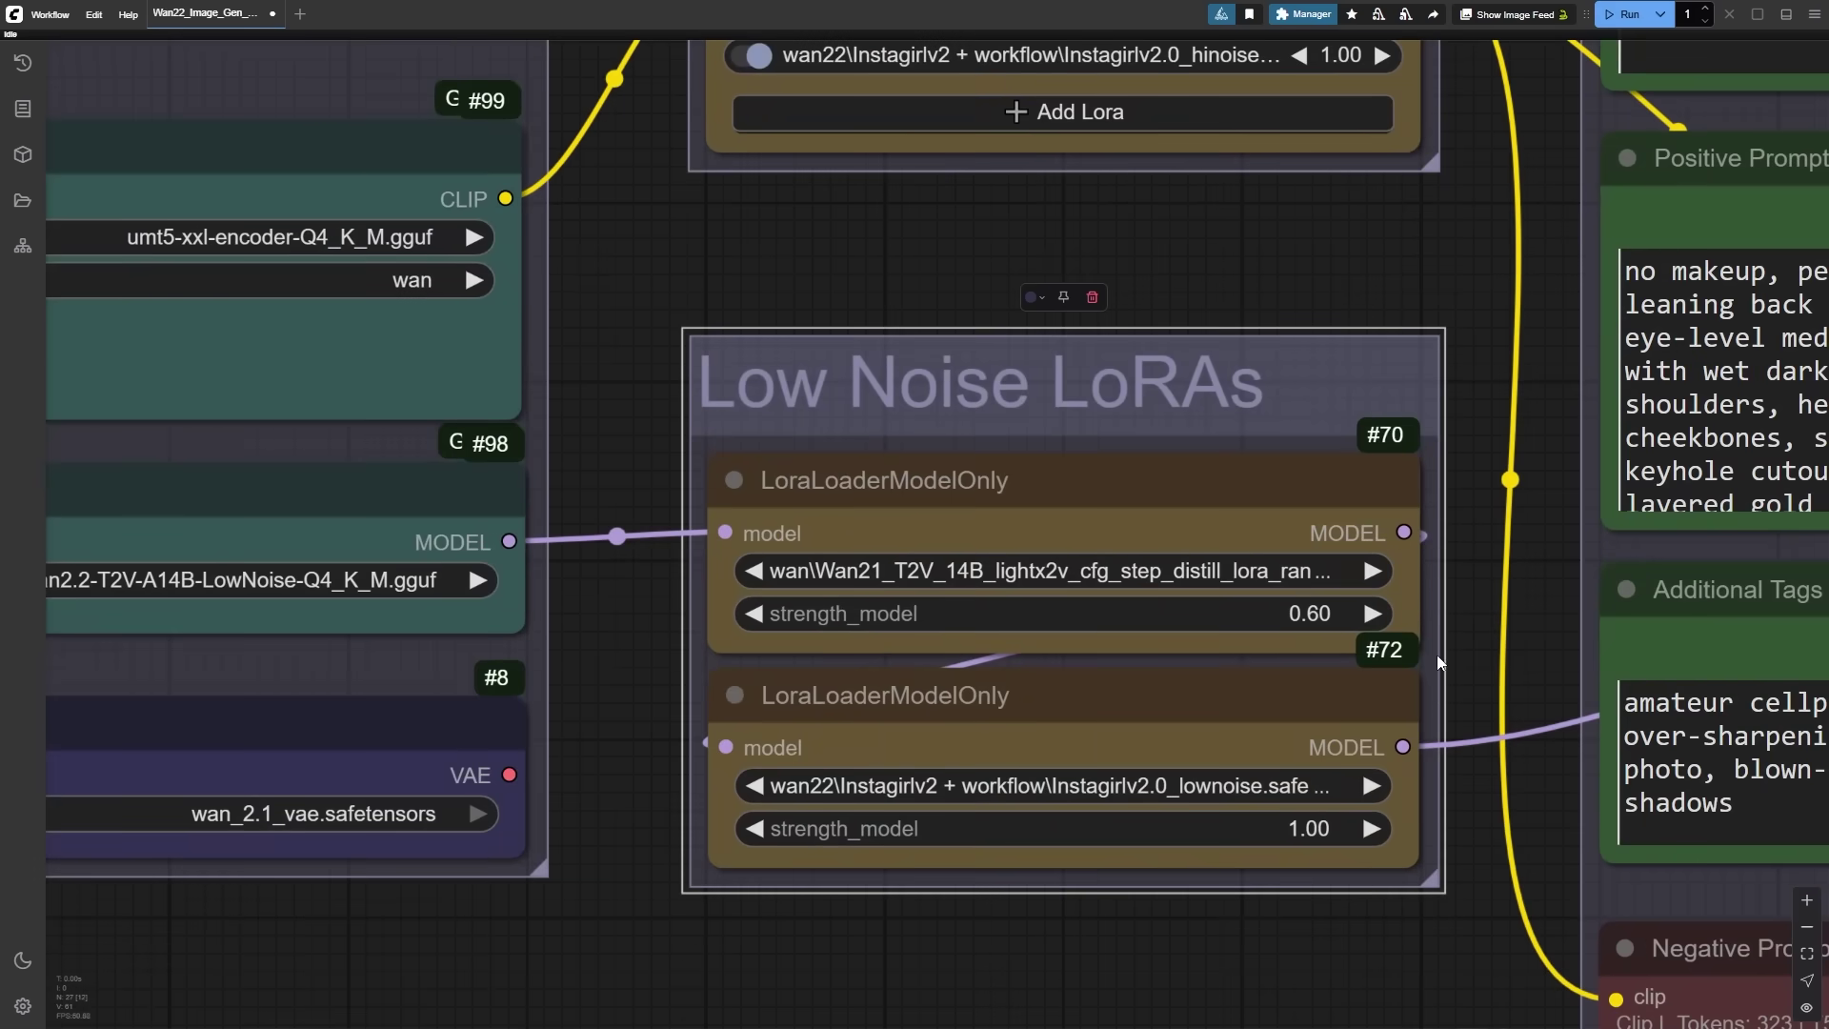
pyautogui.click(1215, 248)
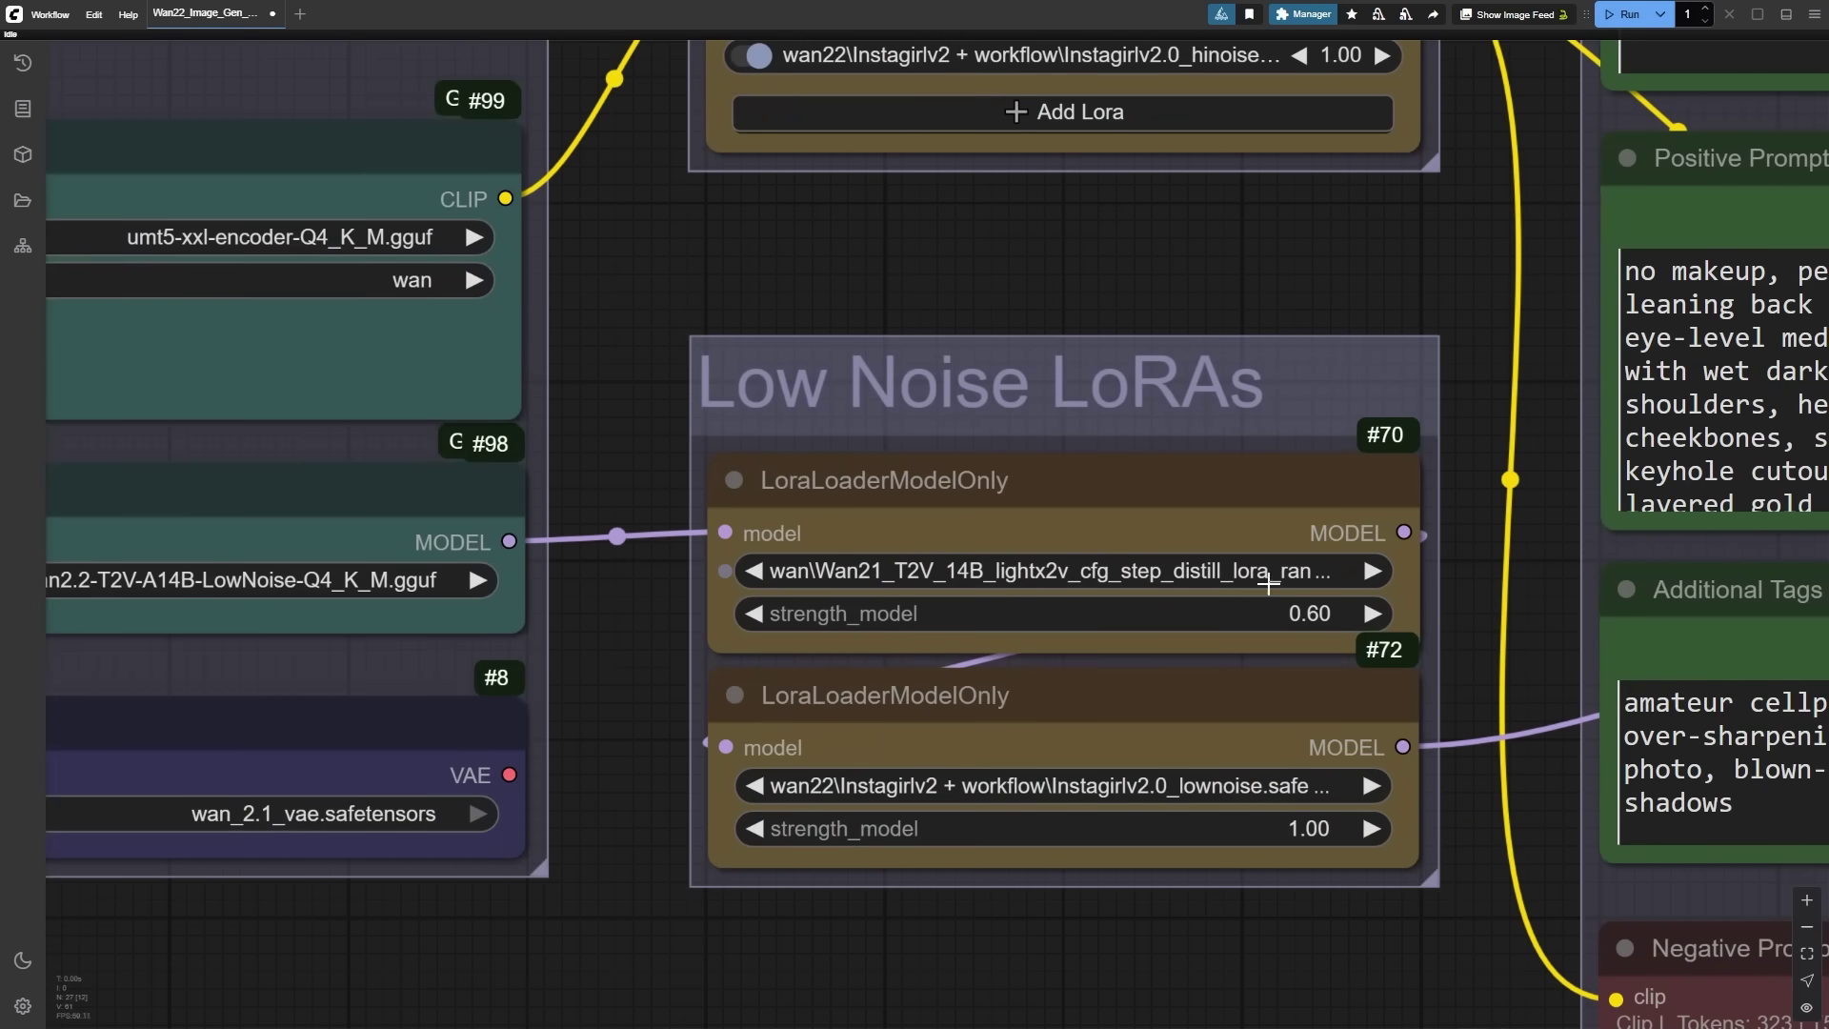
pyautogui.click(1391, 624)
pyautogui.click(1662, 572)
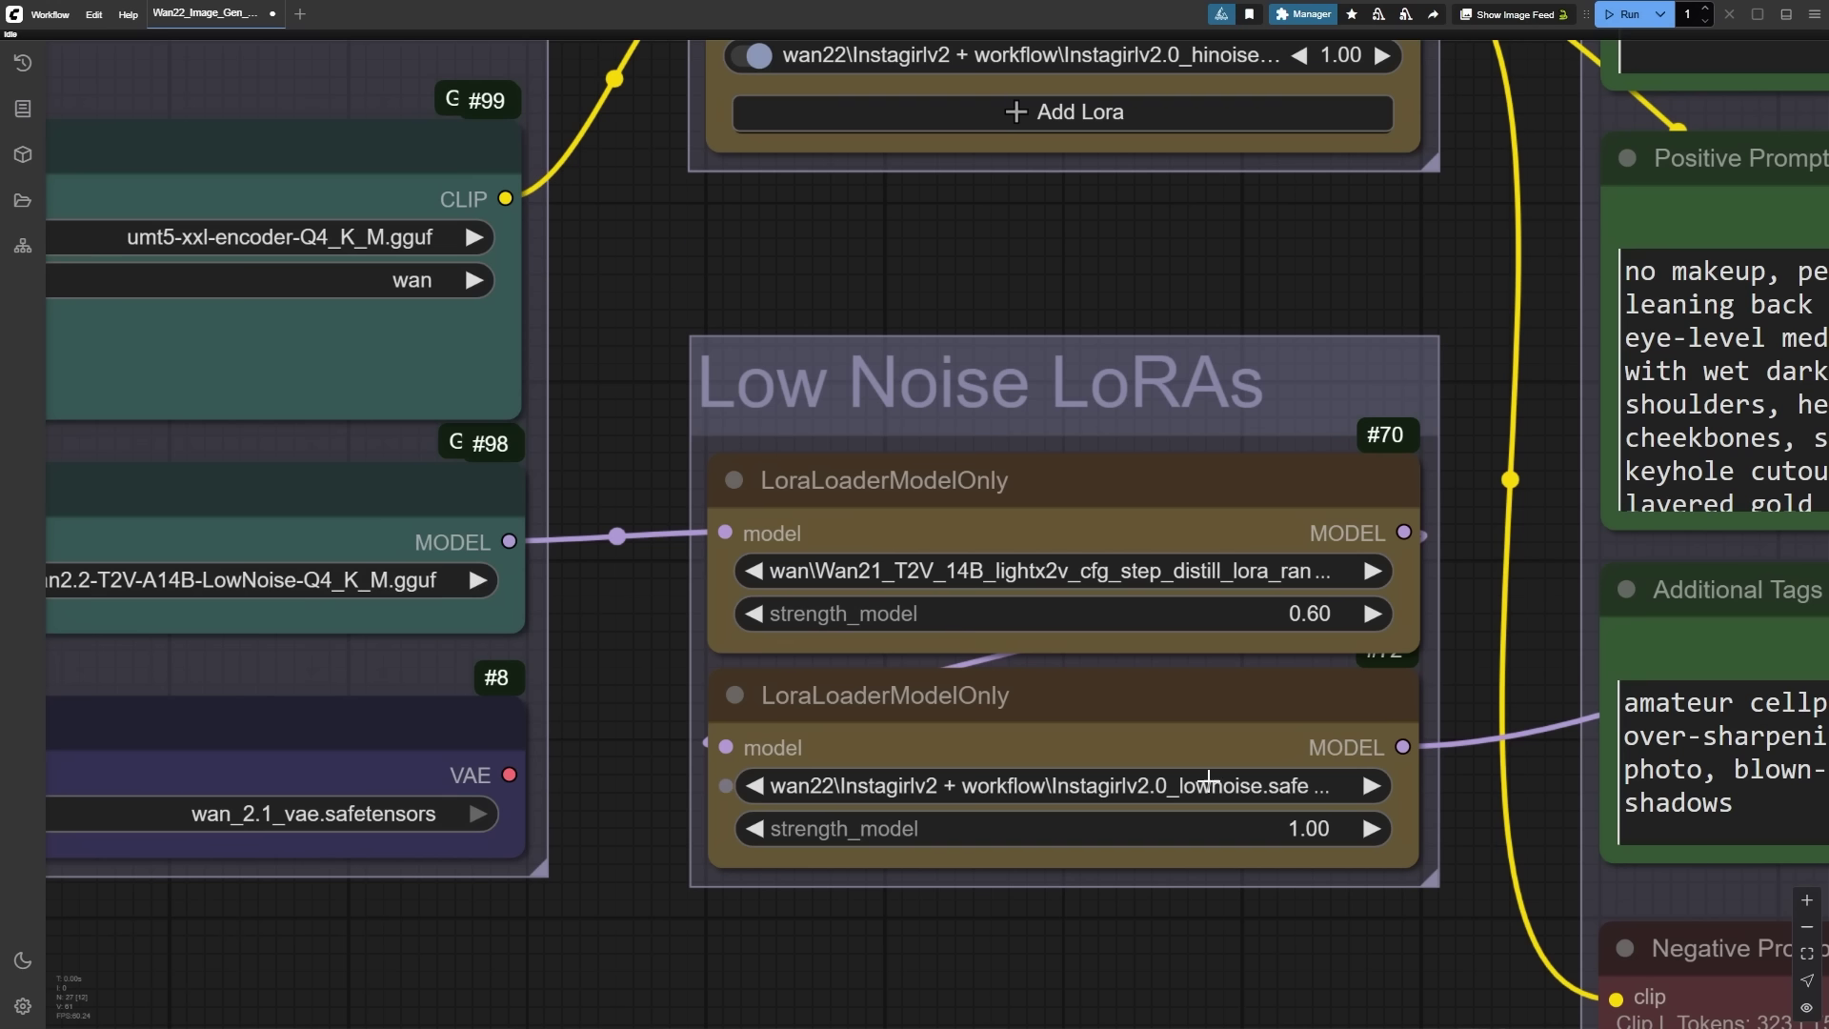
pyautogui.click(1076, 614)
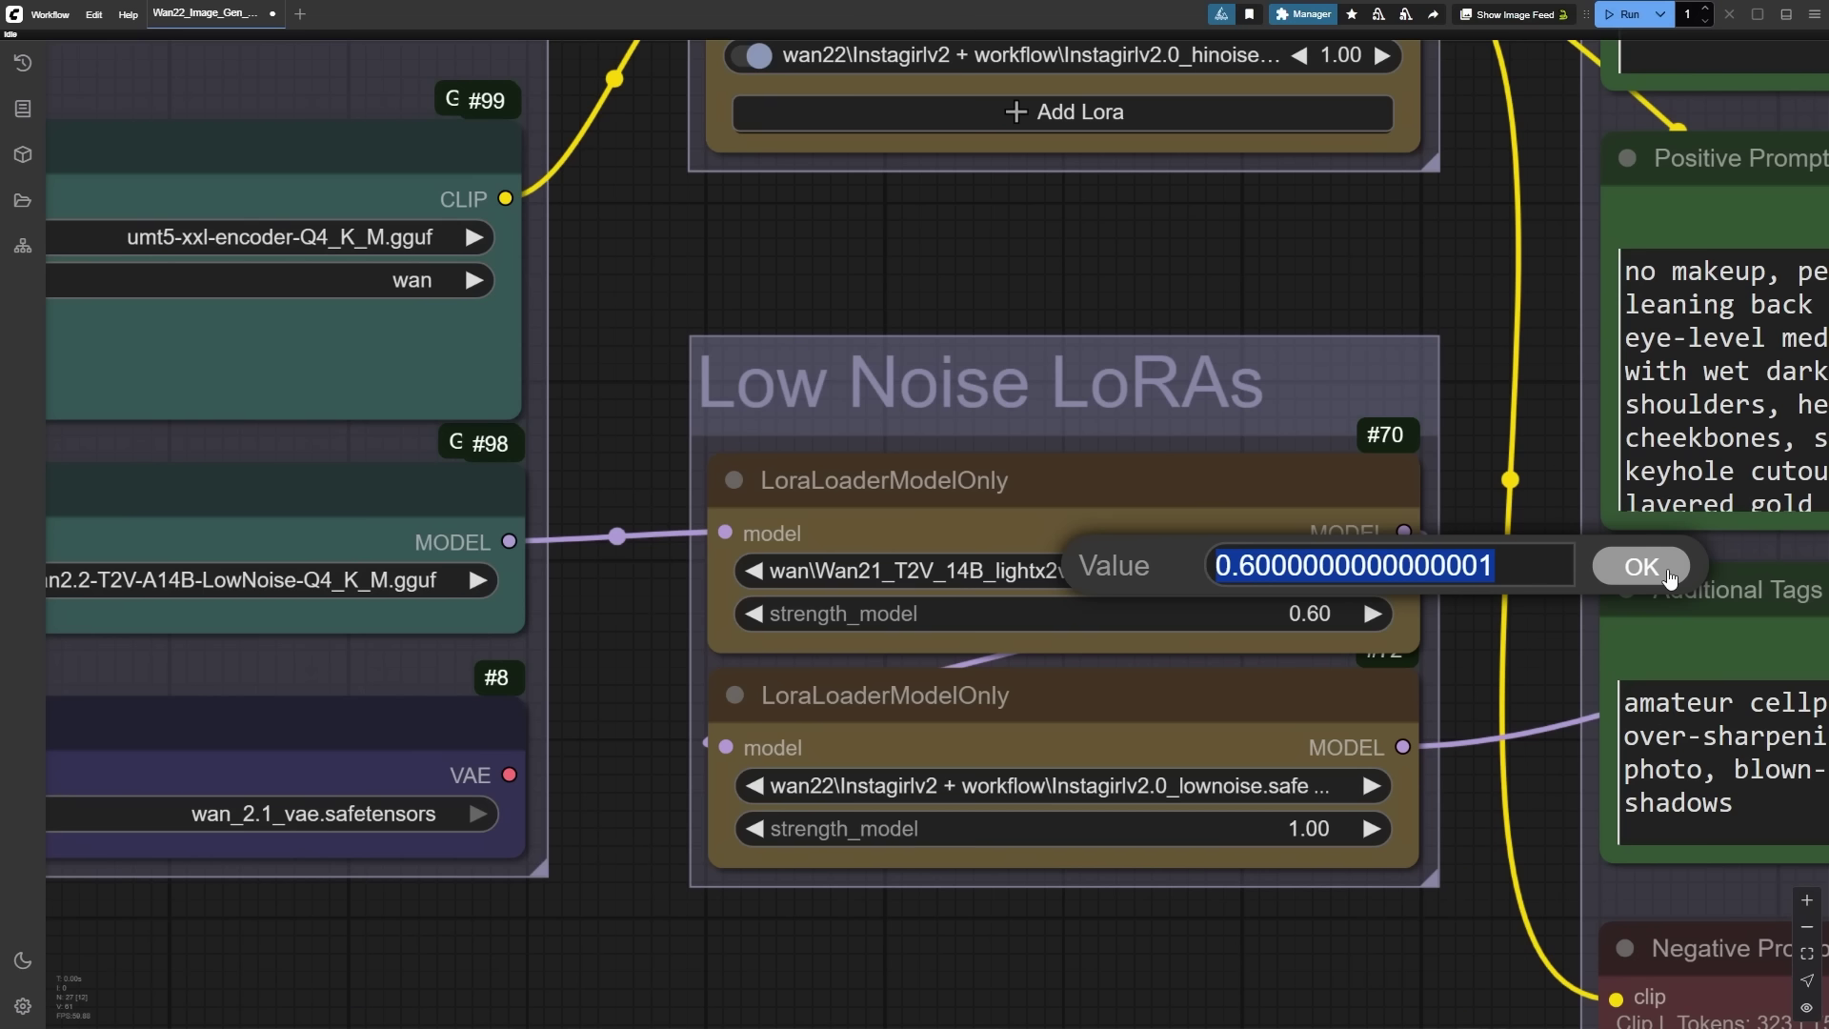
pyautogui.click(1669, 577)
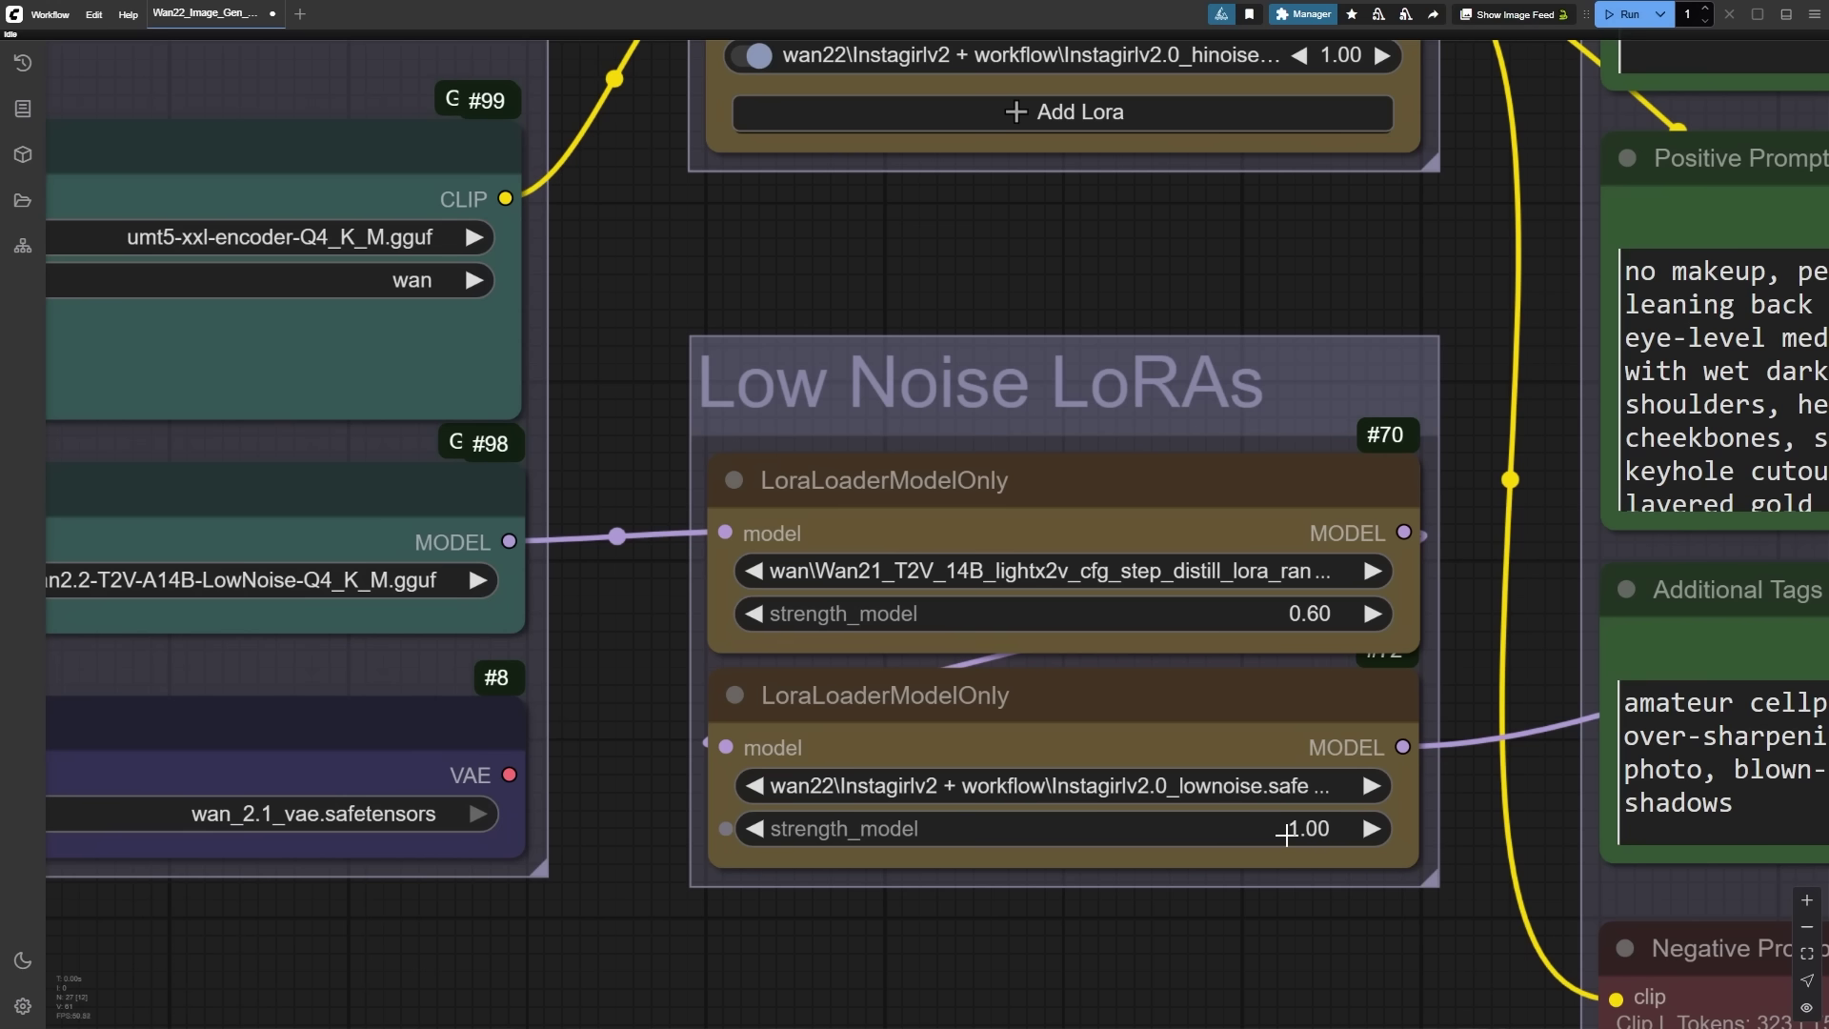
# Step: Find the Prompts group and highlight the Instagirl trigger word in the Positive Prompt
pyautogui.scroll(-6, 666, 246)
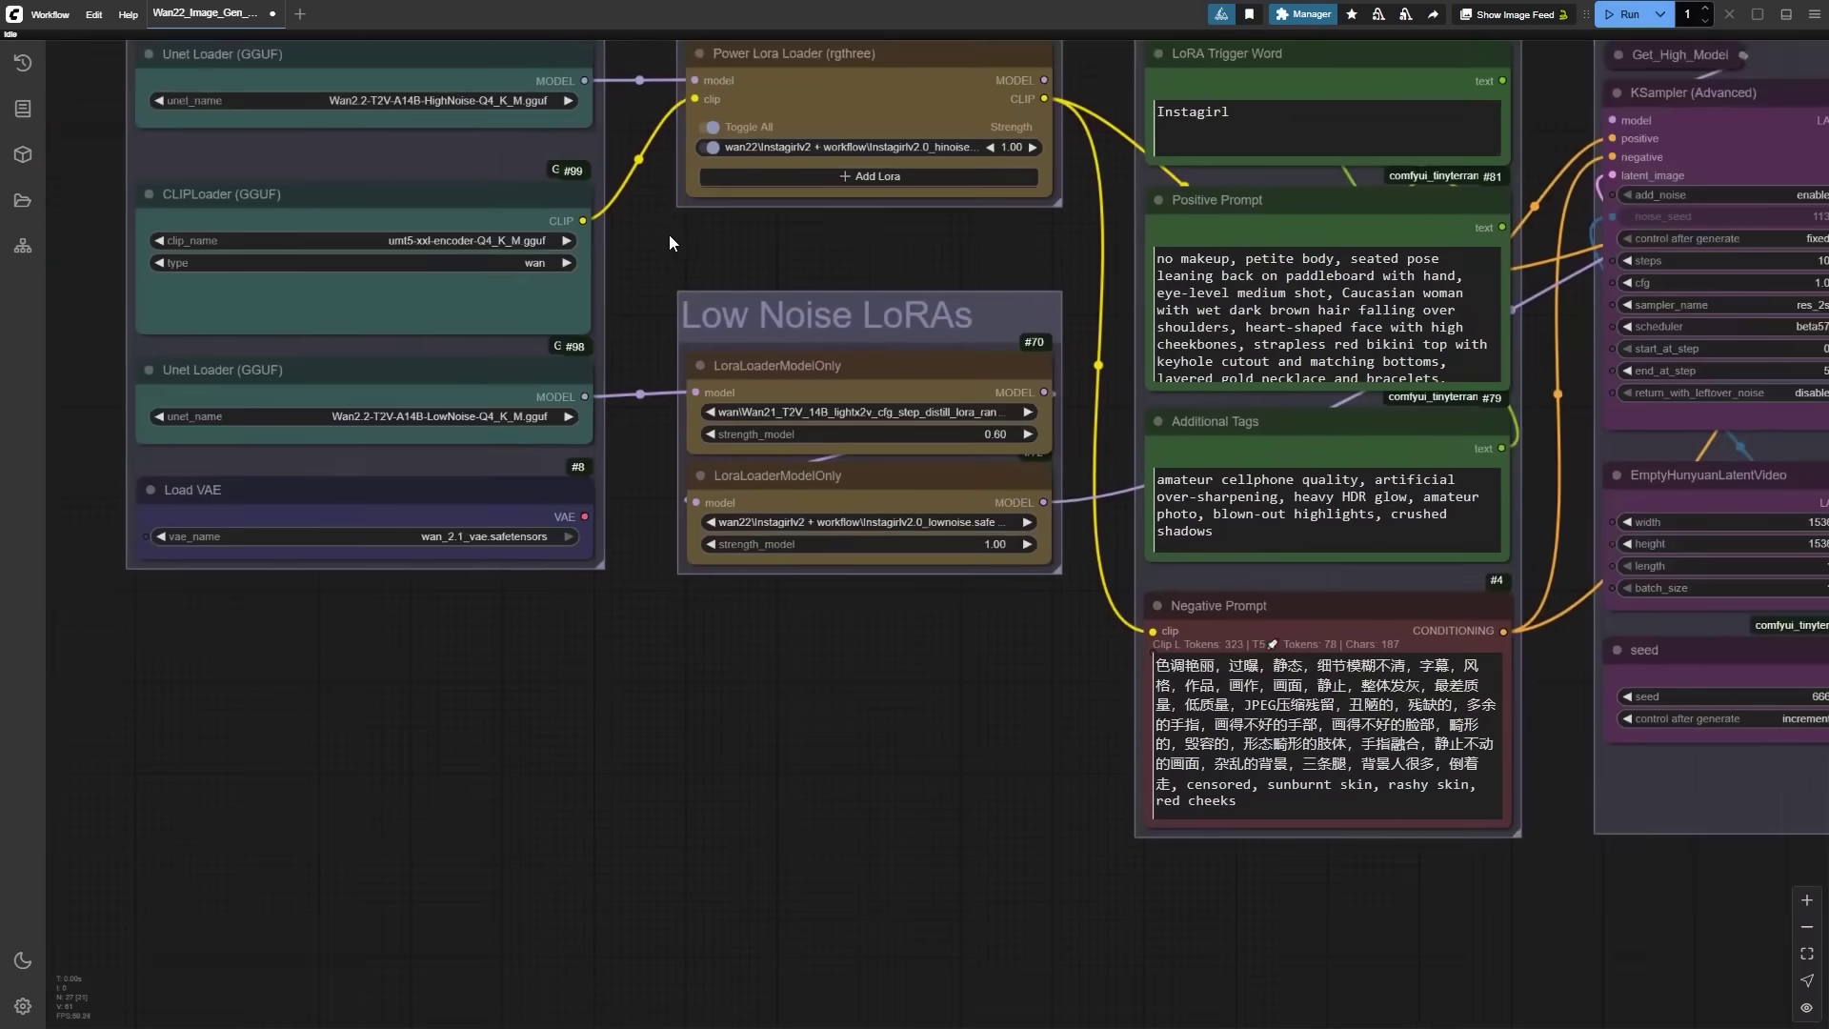
pyautogui.scroll(3, 668, 240)
pyautogui.hscroll(10, 686, 286)
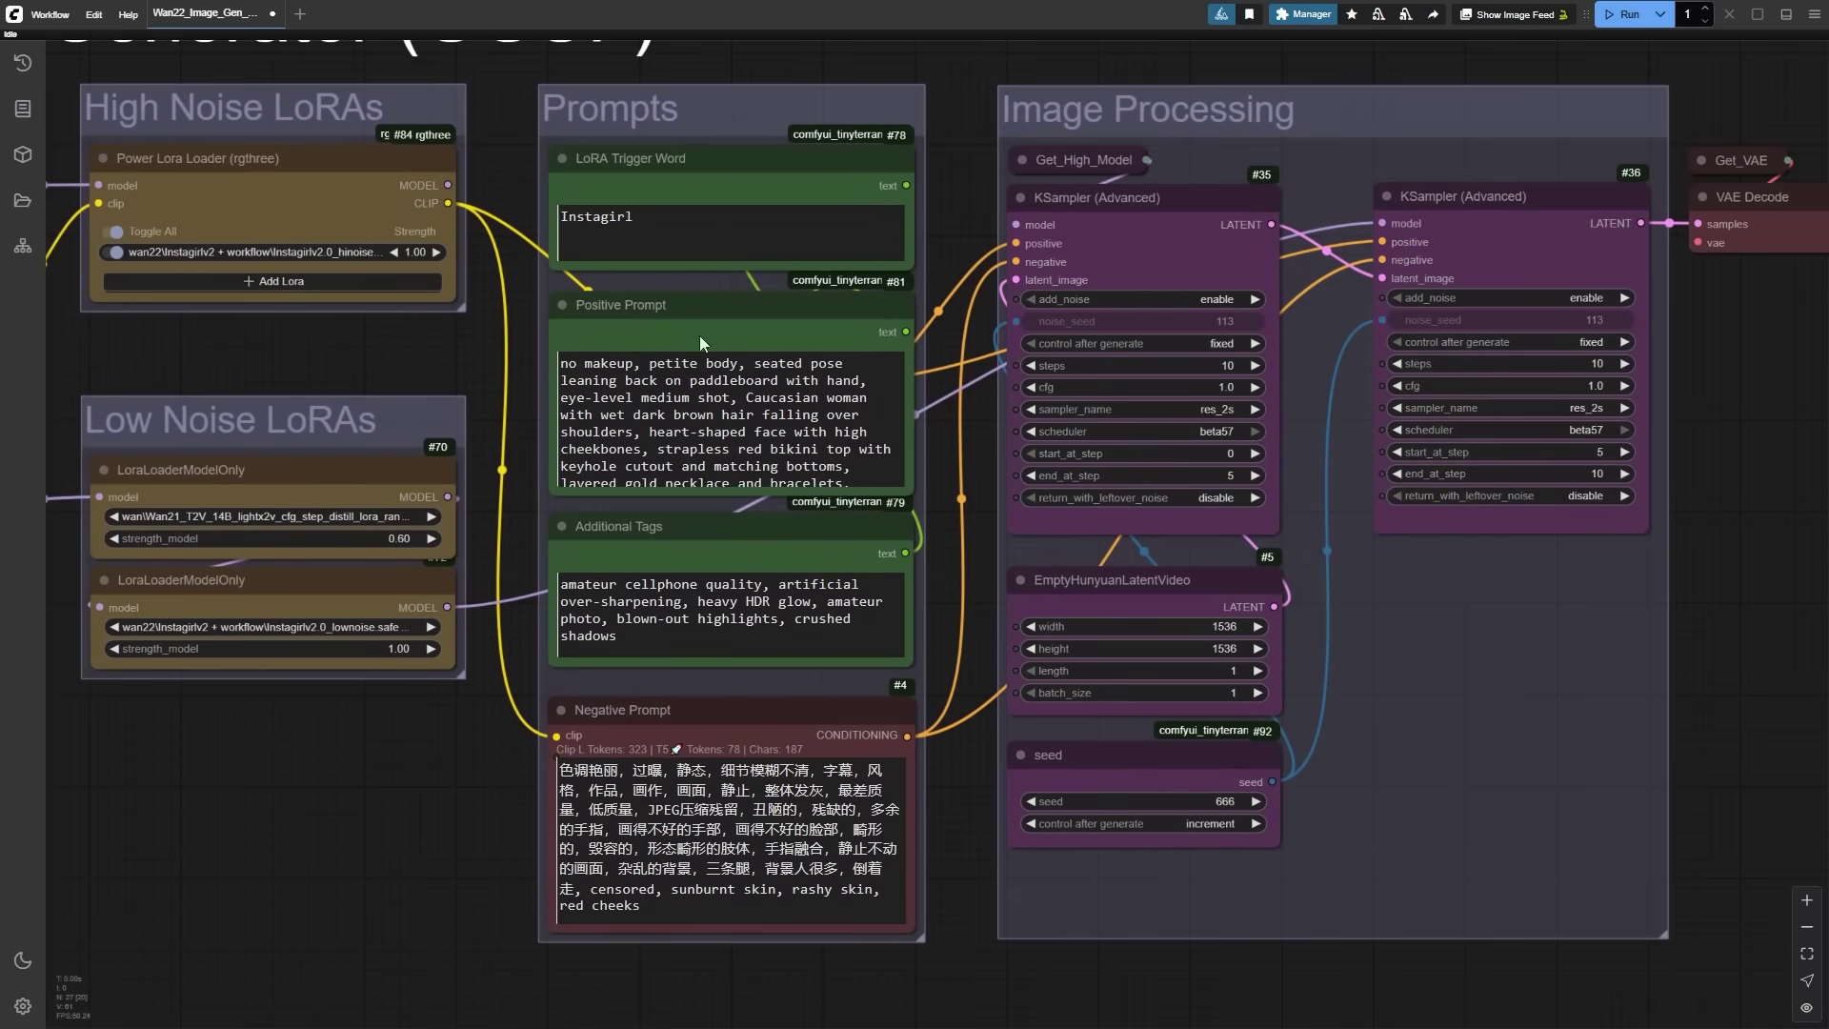
pyautogui.scroll(3, 962, 381)
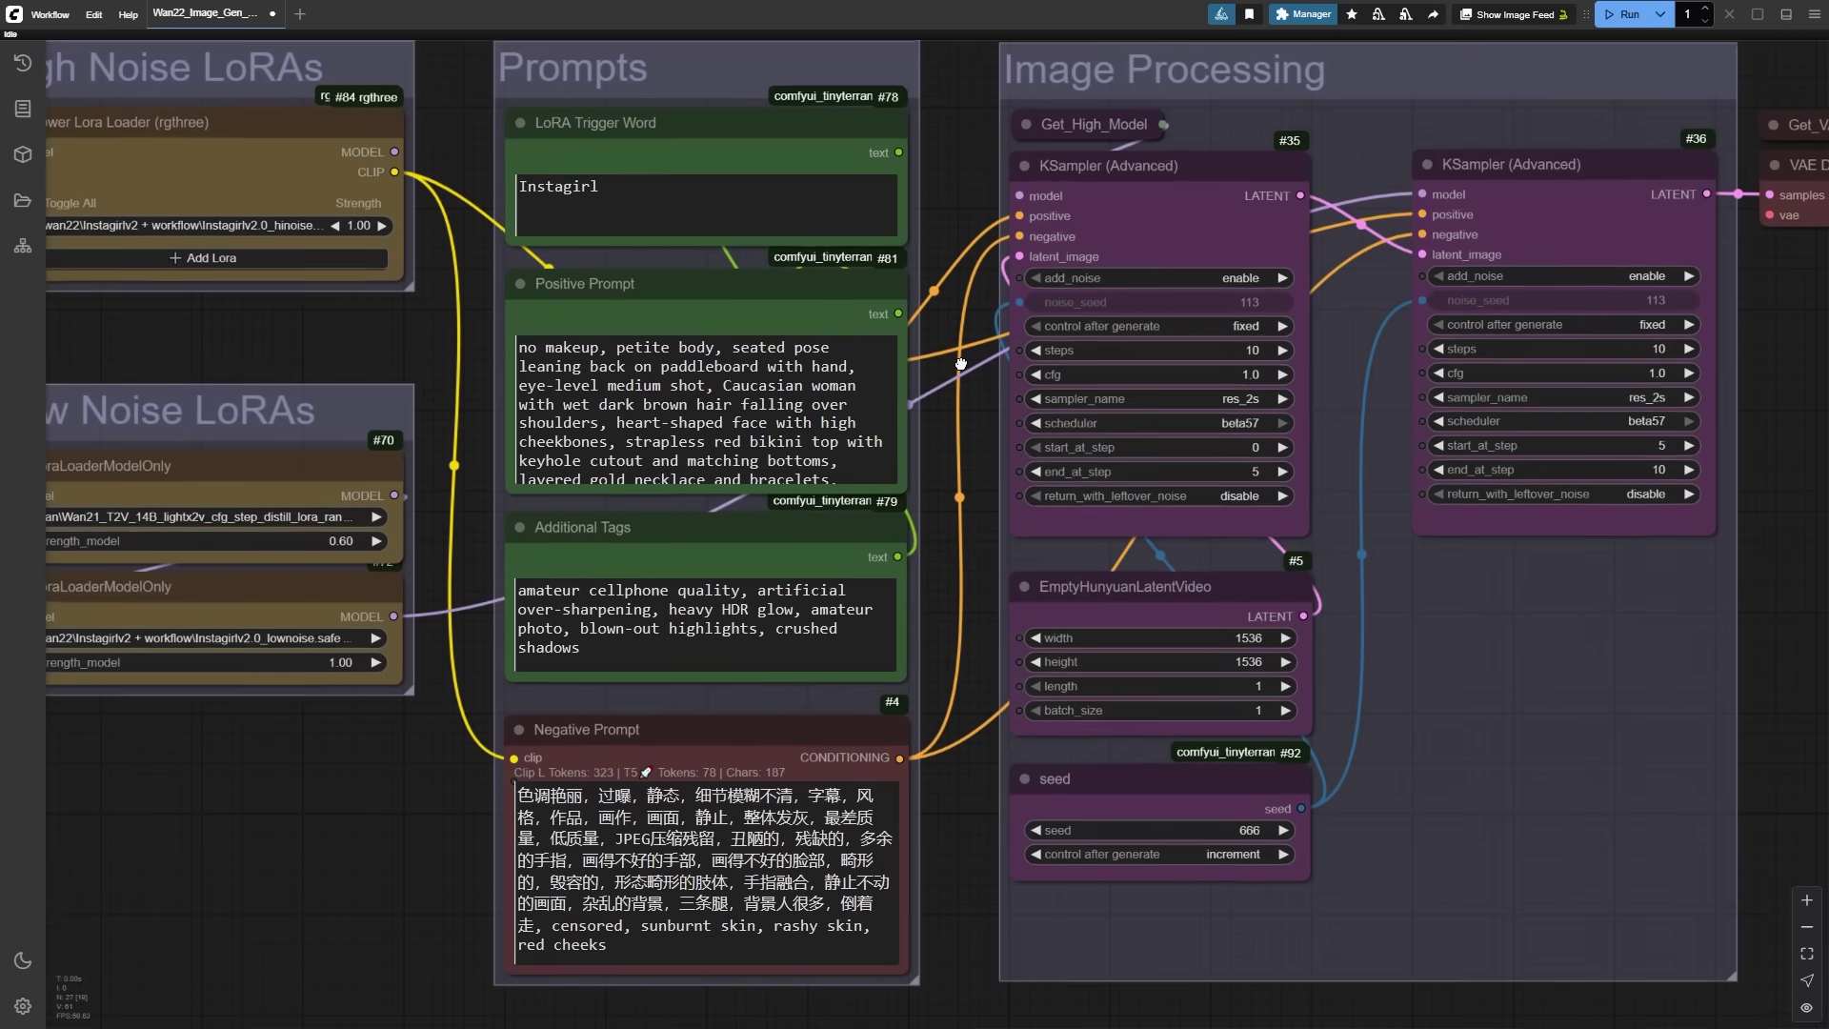
pyautogui.moveTo(960, 363); pyautogui.dragTo(962, 367)
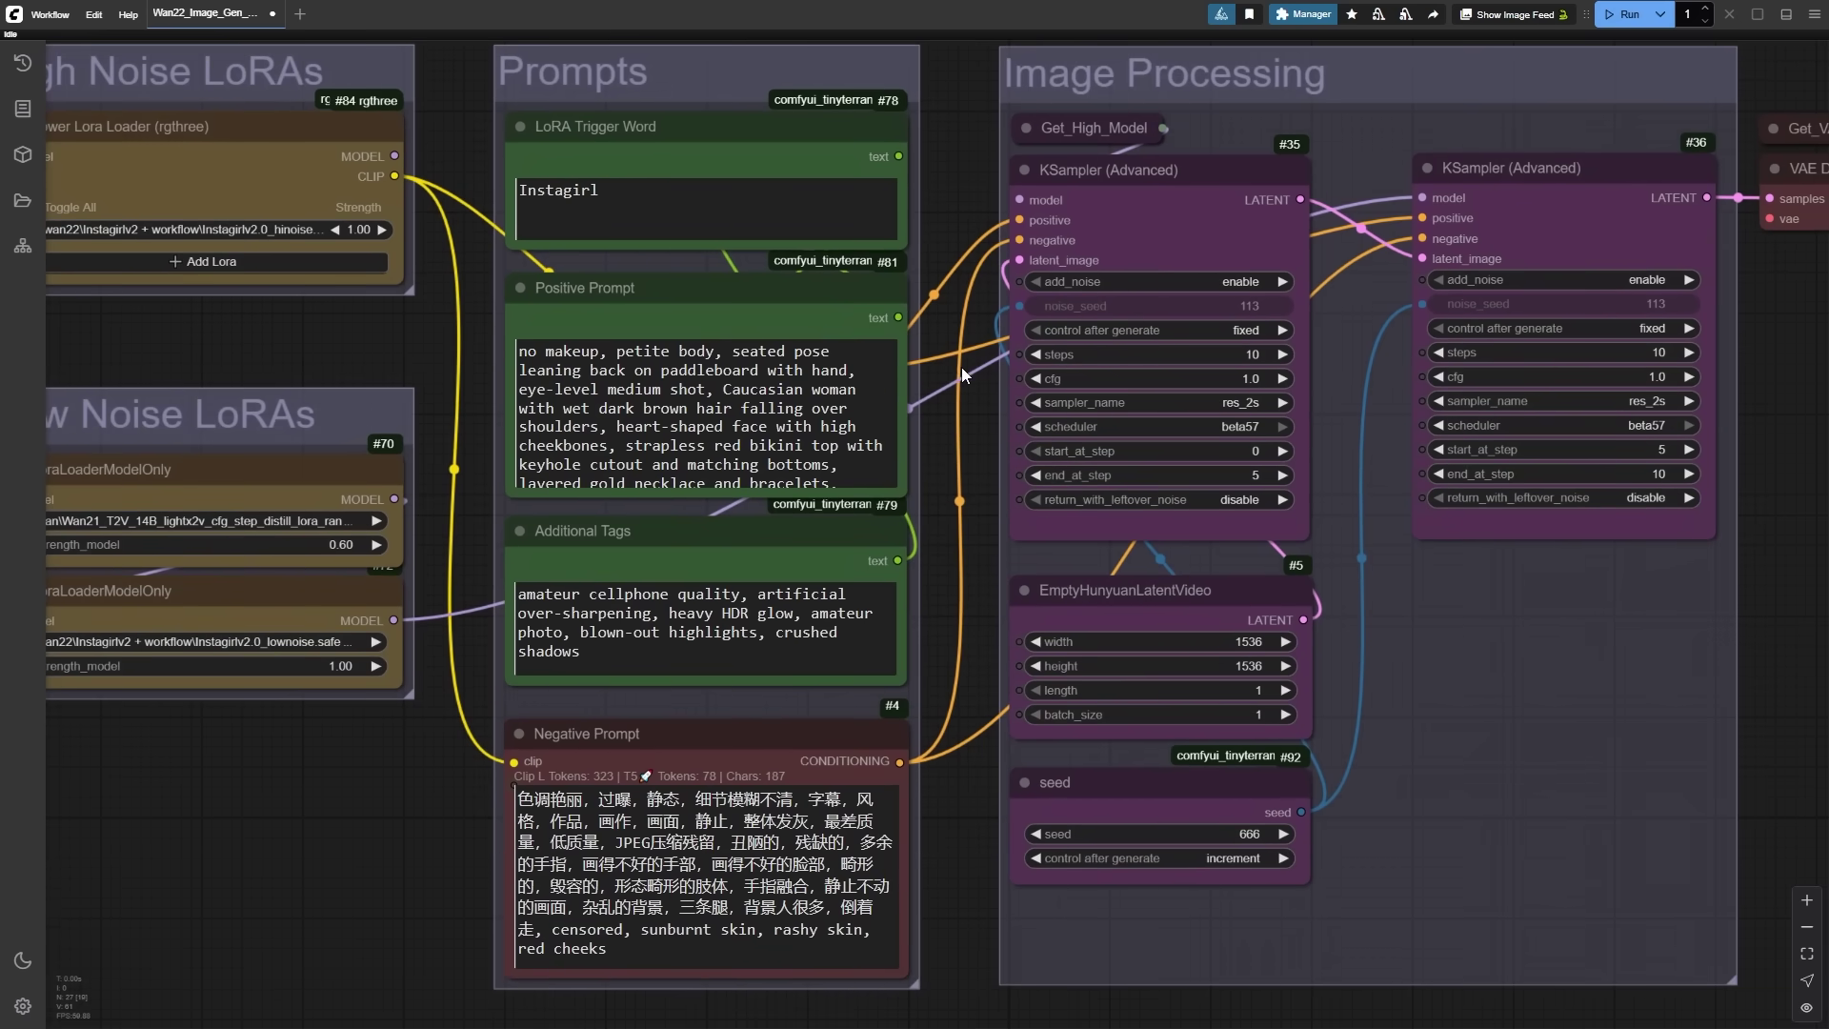
pyautogui.click(719, 73)
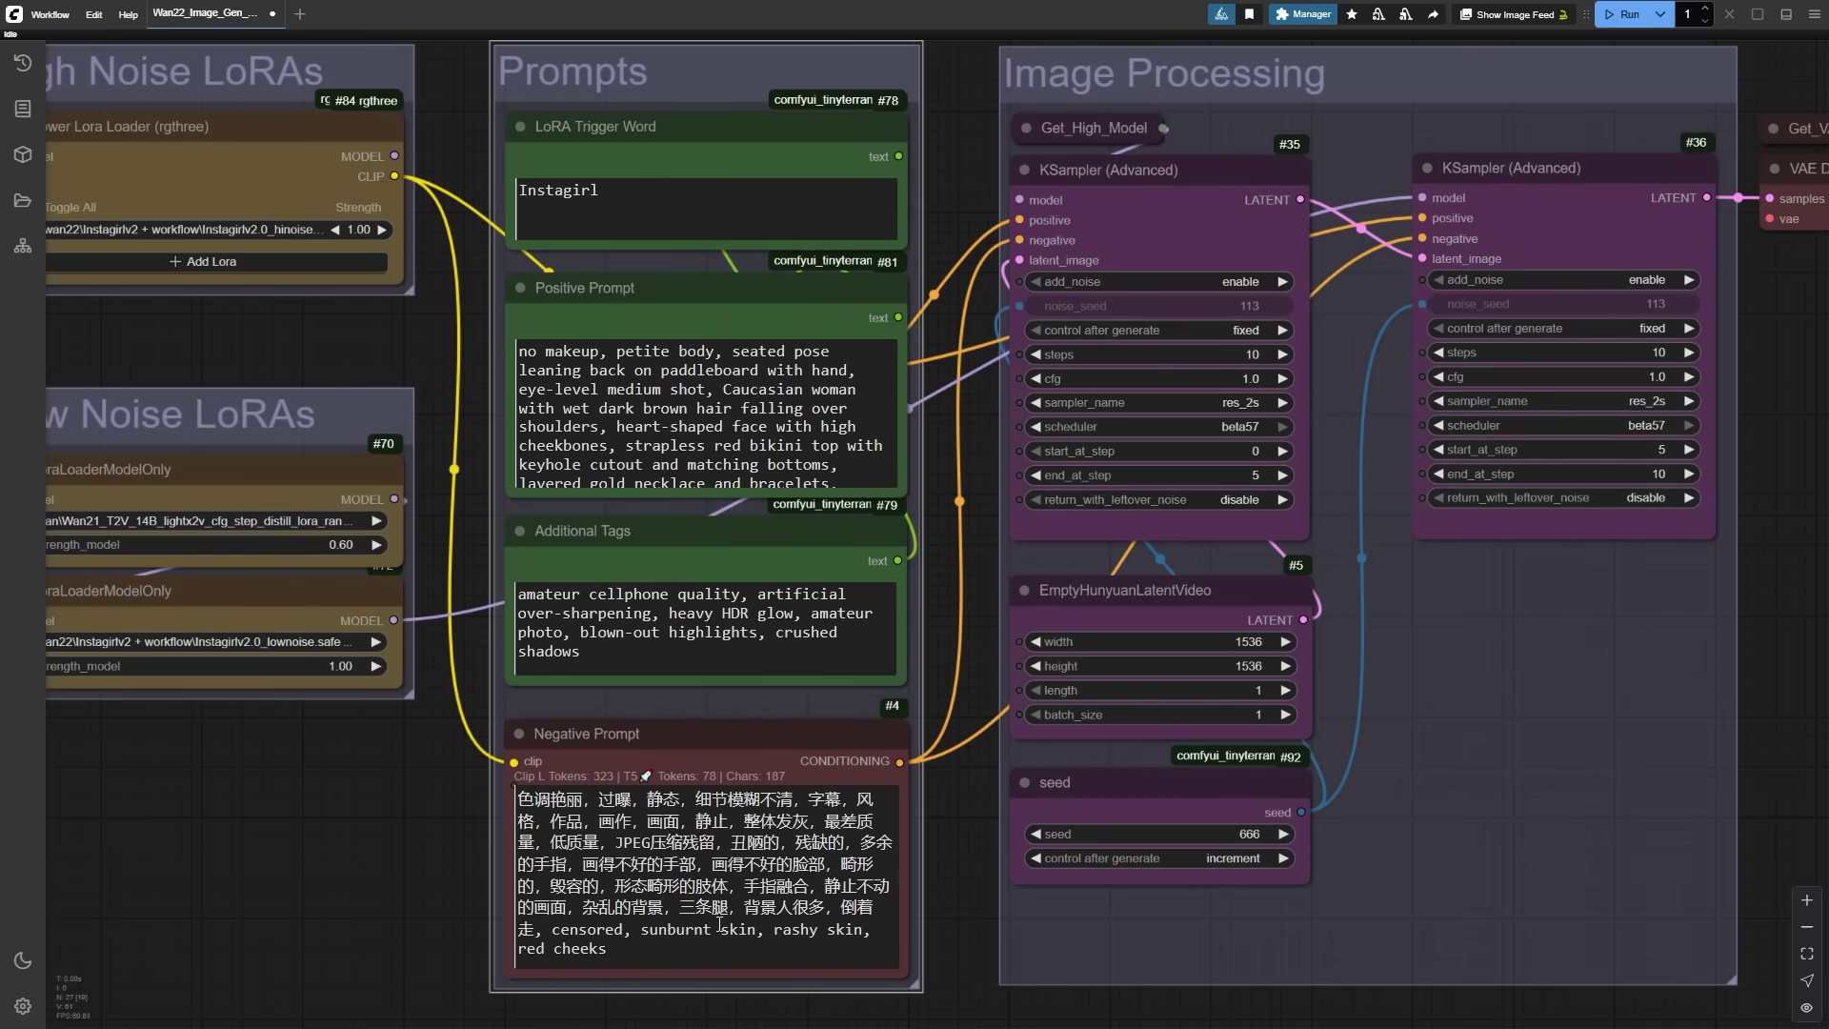
pyautogui.click(731, 531)
pyautogui.click(680, 143)
pyautogui.moveTo(602, 190); pyautogui.dragTo(439, 189)
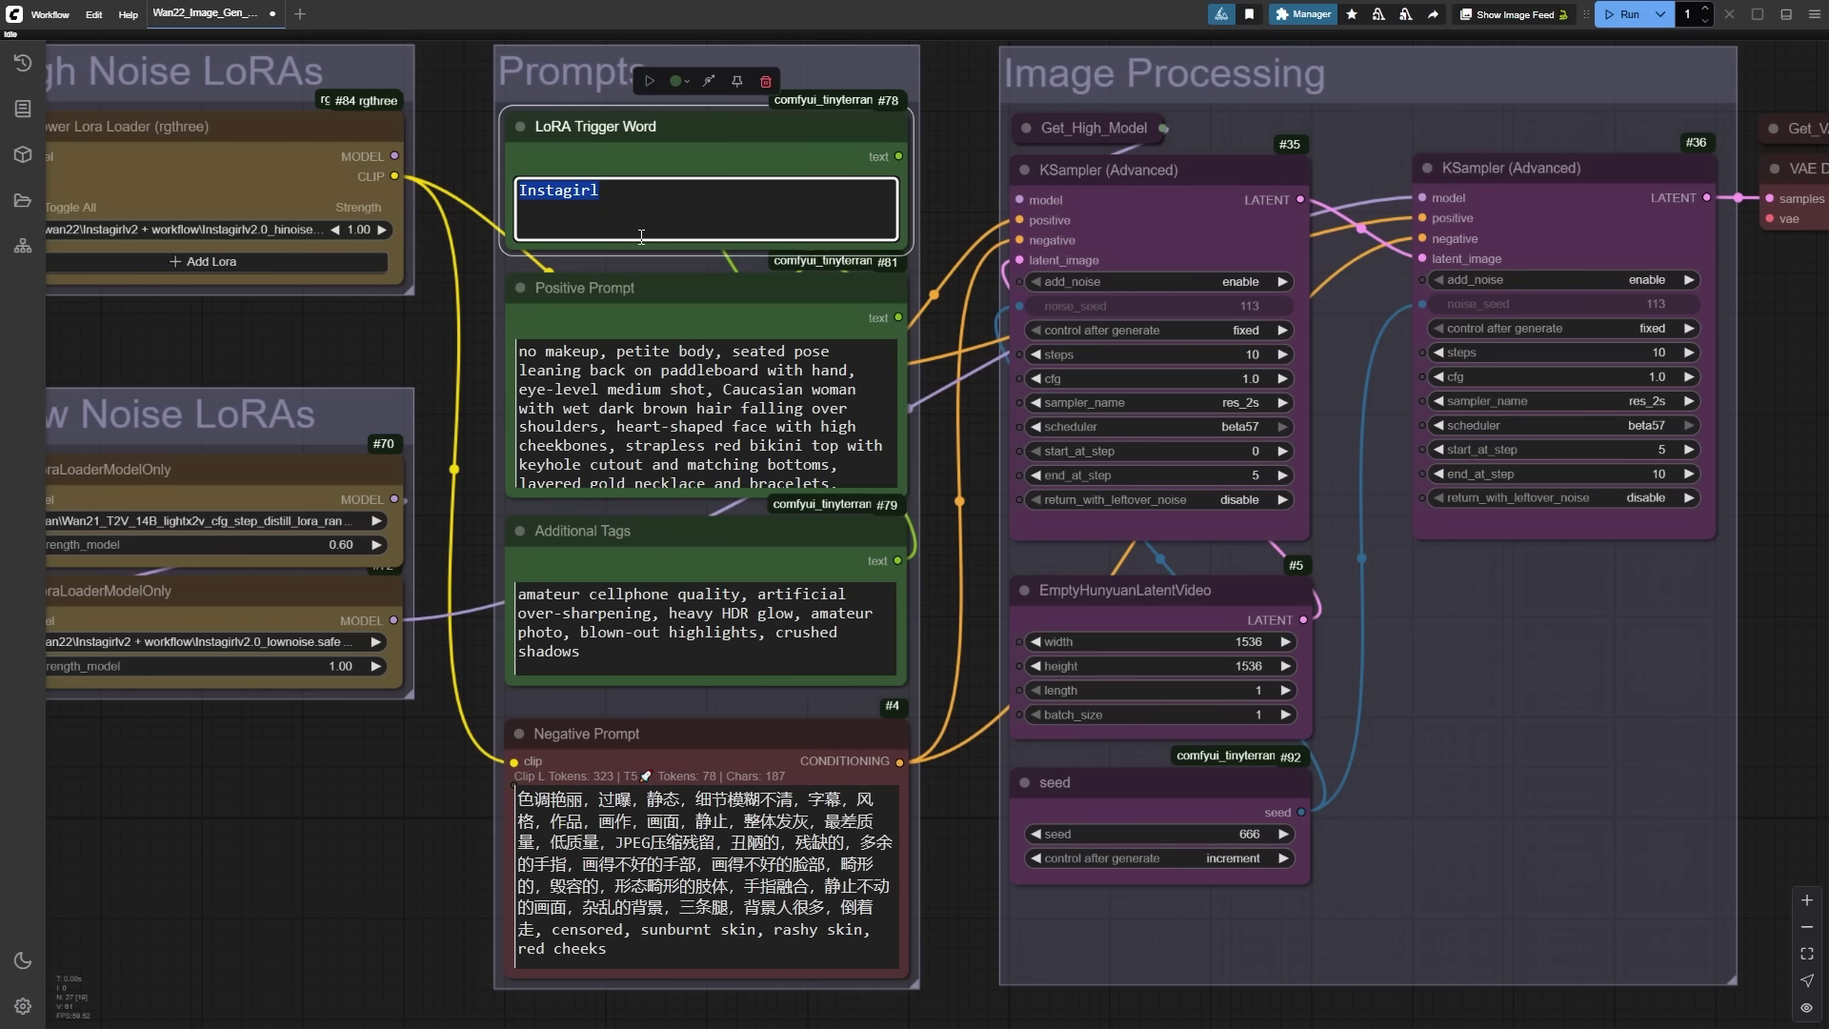
pyautogui.click(641, 195)
# Step: Review the positive prompt text and the Additional Tags text
pyautogui.moveTo(523, 347); pyautogui.dragTo(851, 478)
pyautogui.click(839, 436)
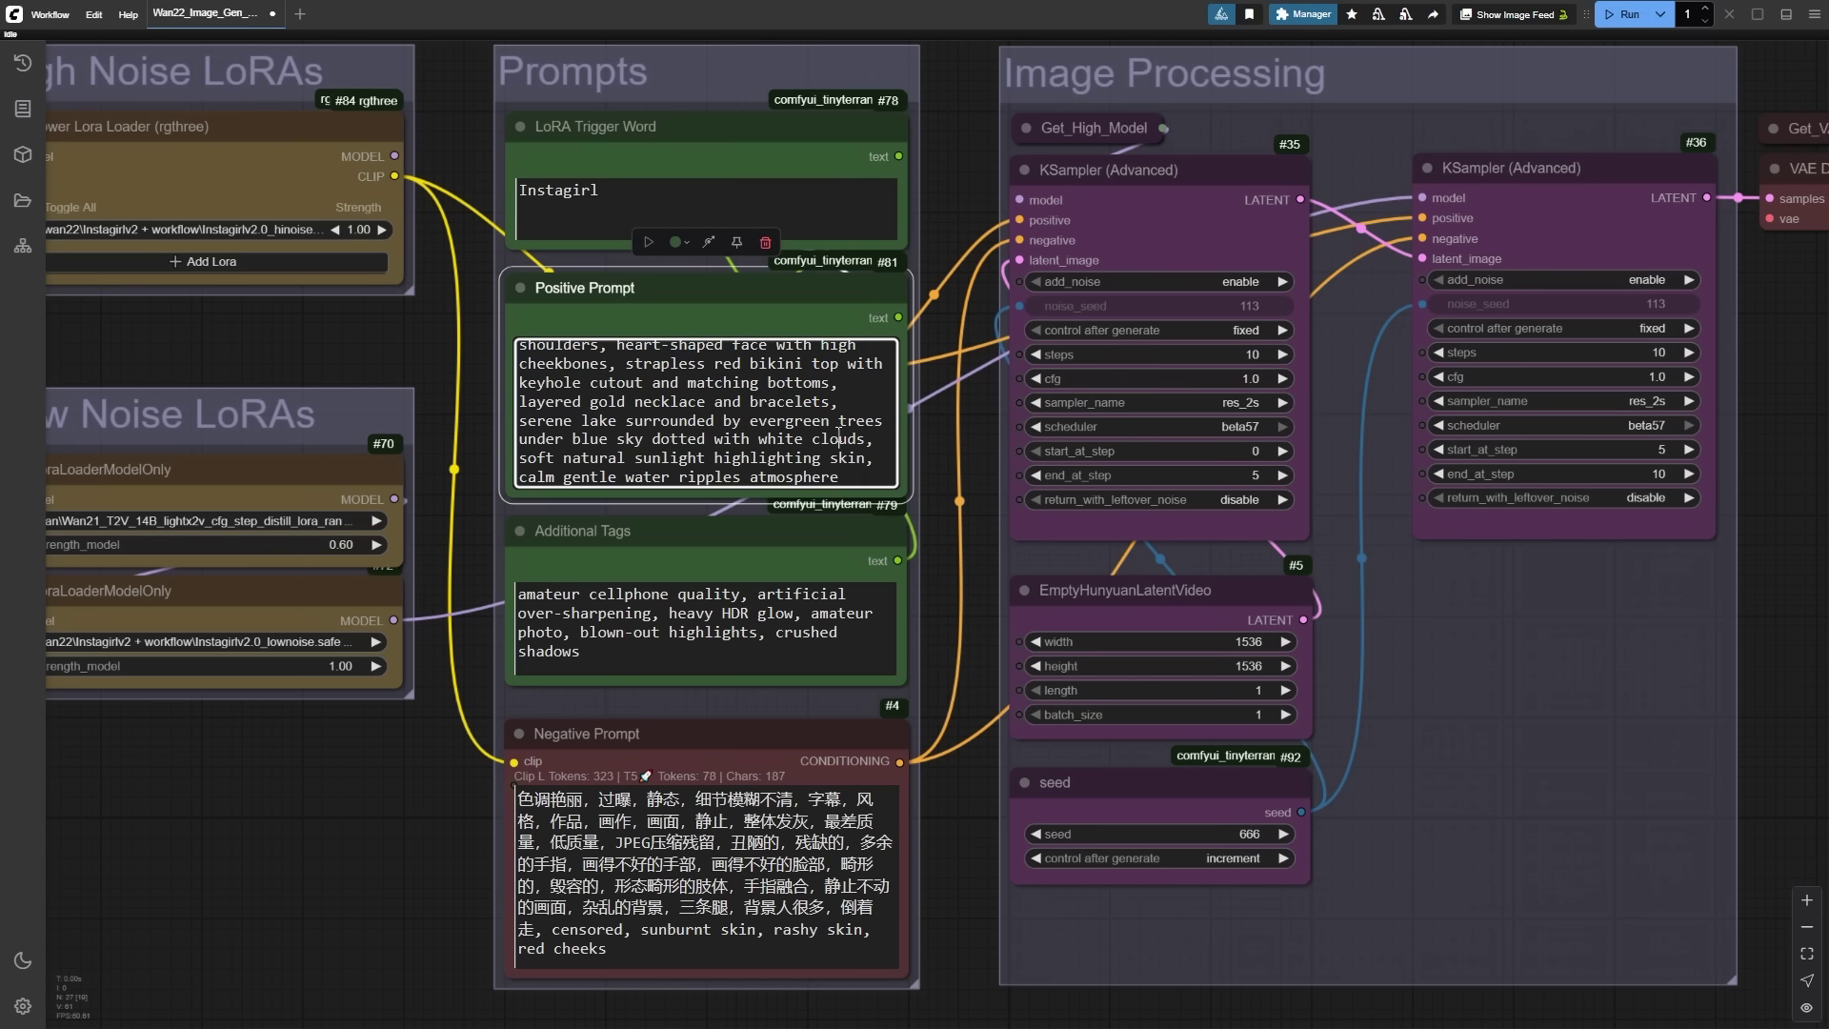
pyautogui.scroll(3, 839, 436)
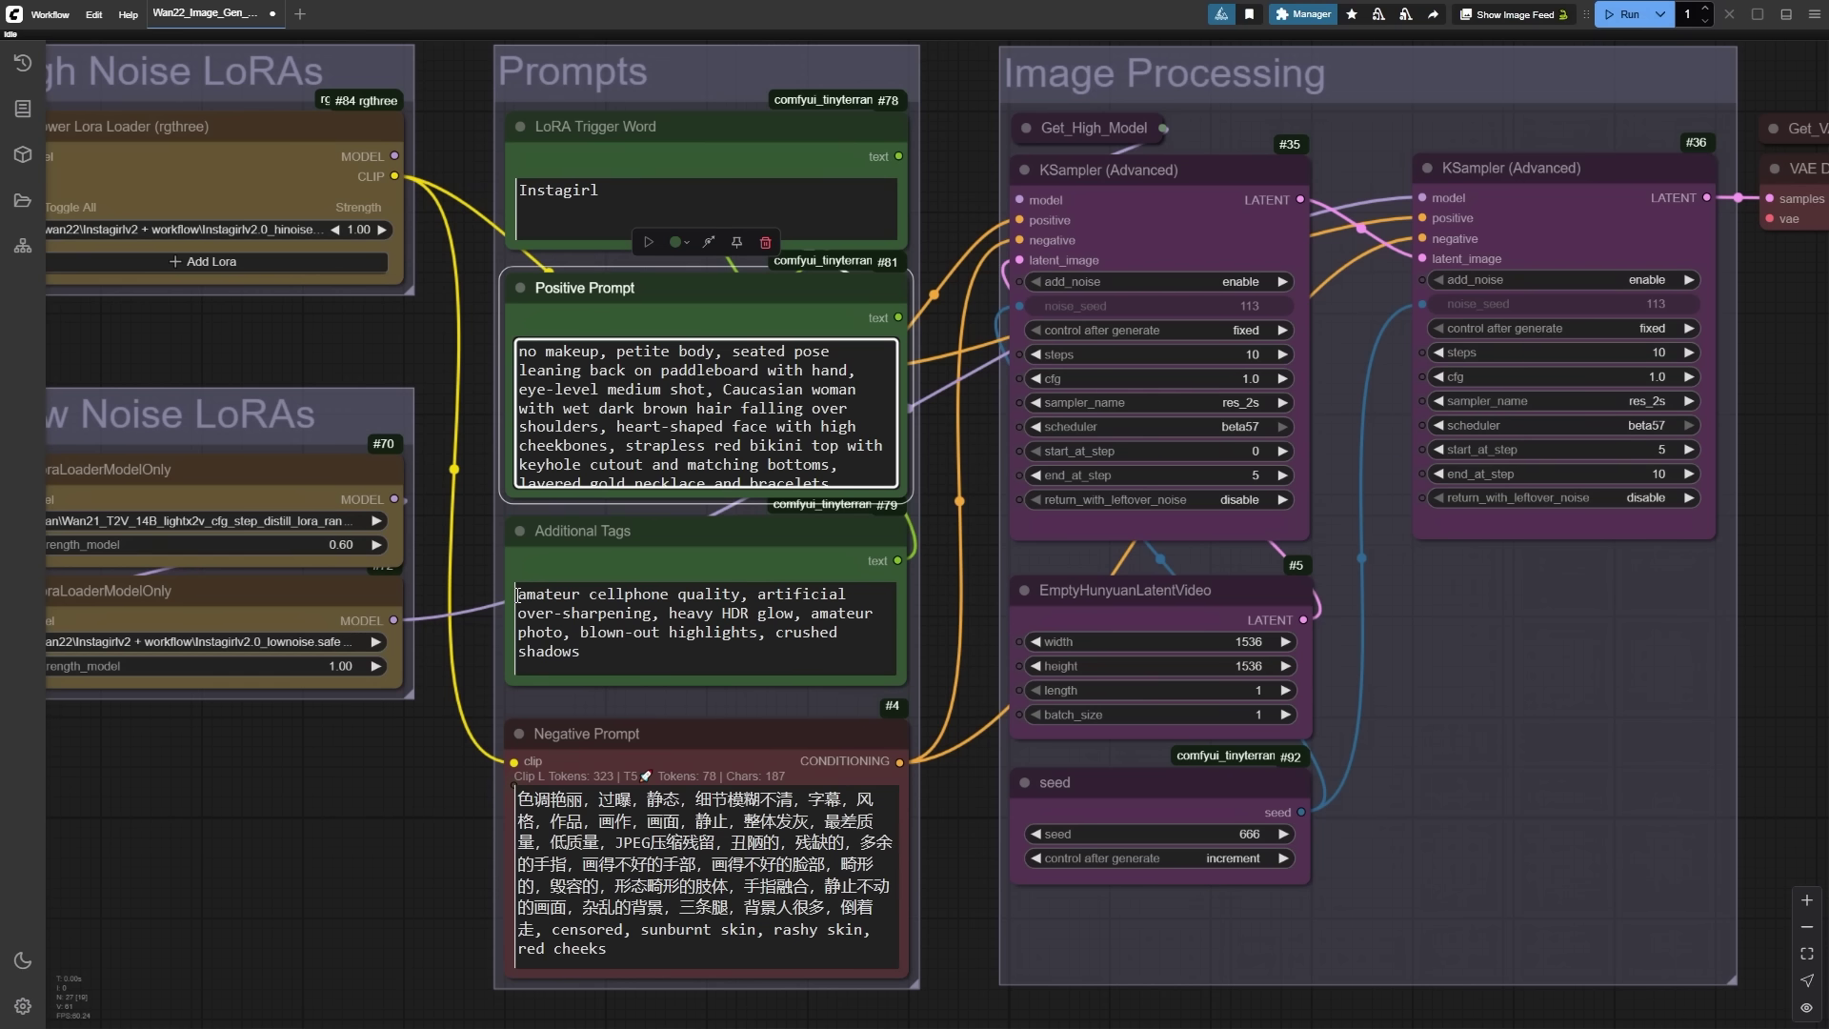
pyautogui.moveTo(527, 596); pyautogui.dragTo(689, 664)
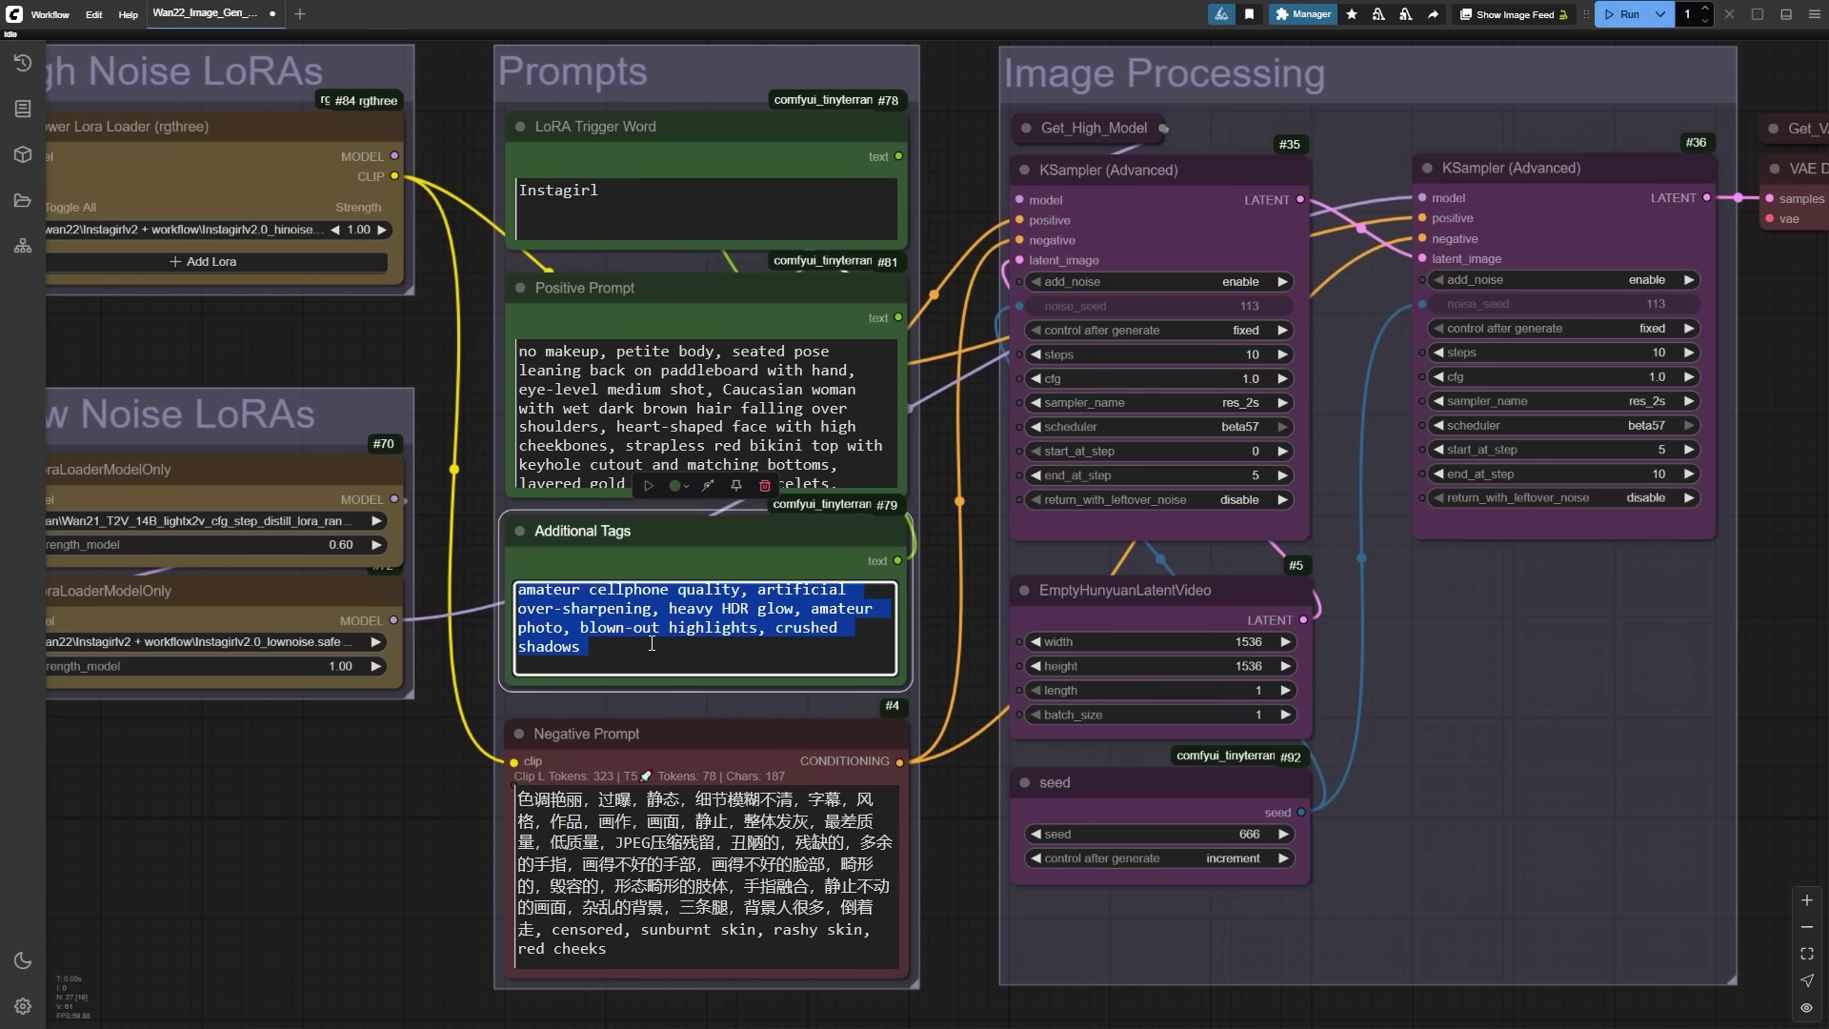
pyautogui.scroll(1, 579, 607)
pyautogui.click(521, 592)
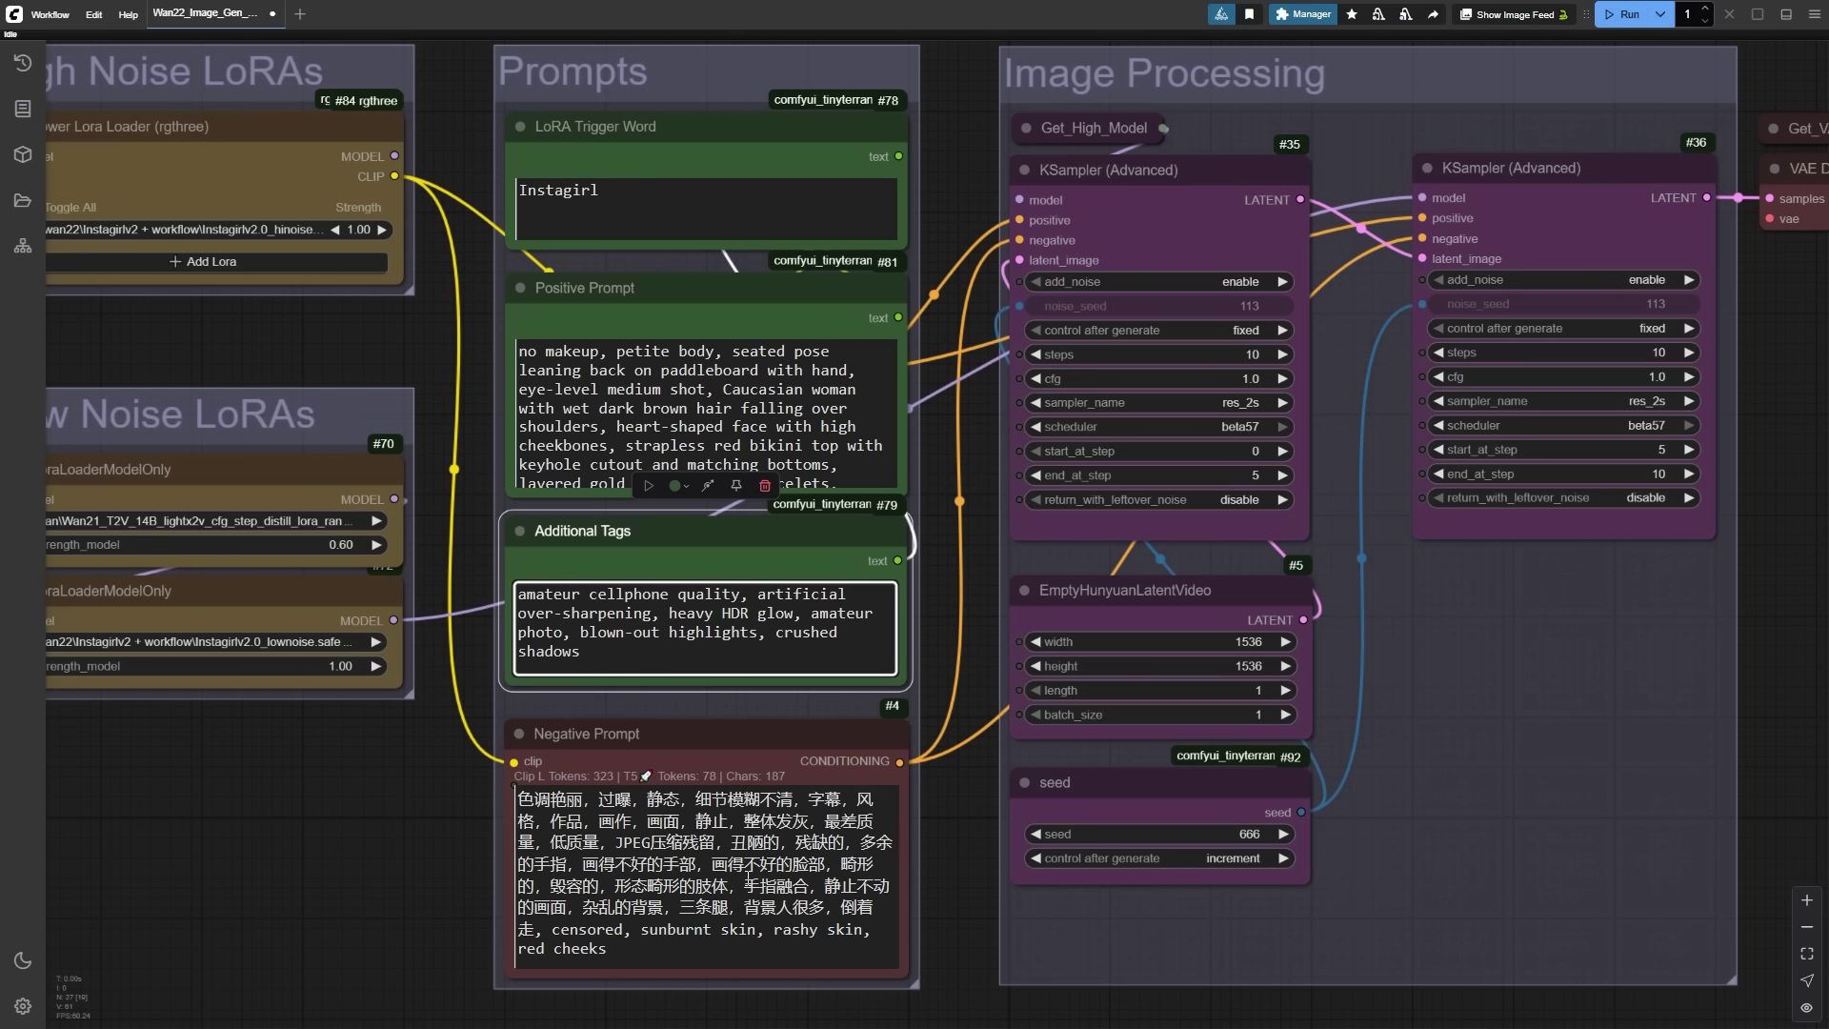
# Step: Paste extra negative tags (8k, UHD, hyper-realism, plastic skin, blurred background) after 'red cheeks'
pyautogui.tripleClick(660, 948)
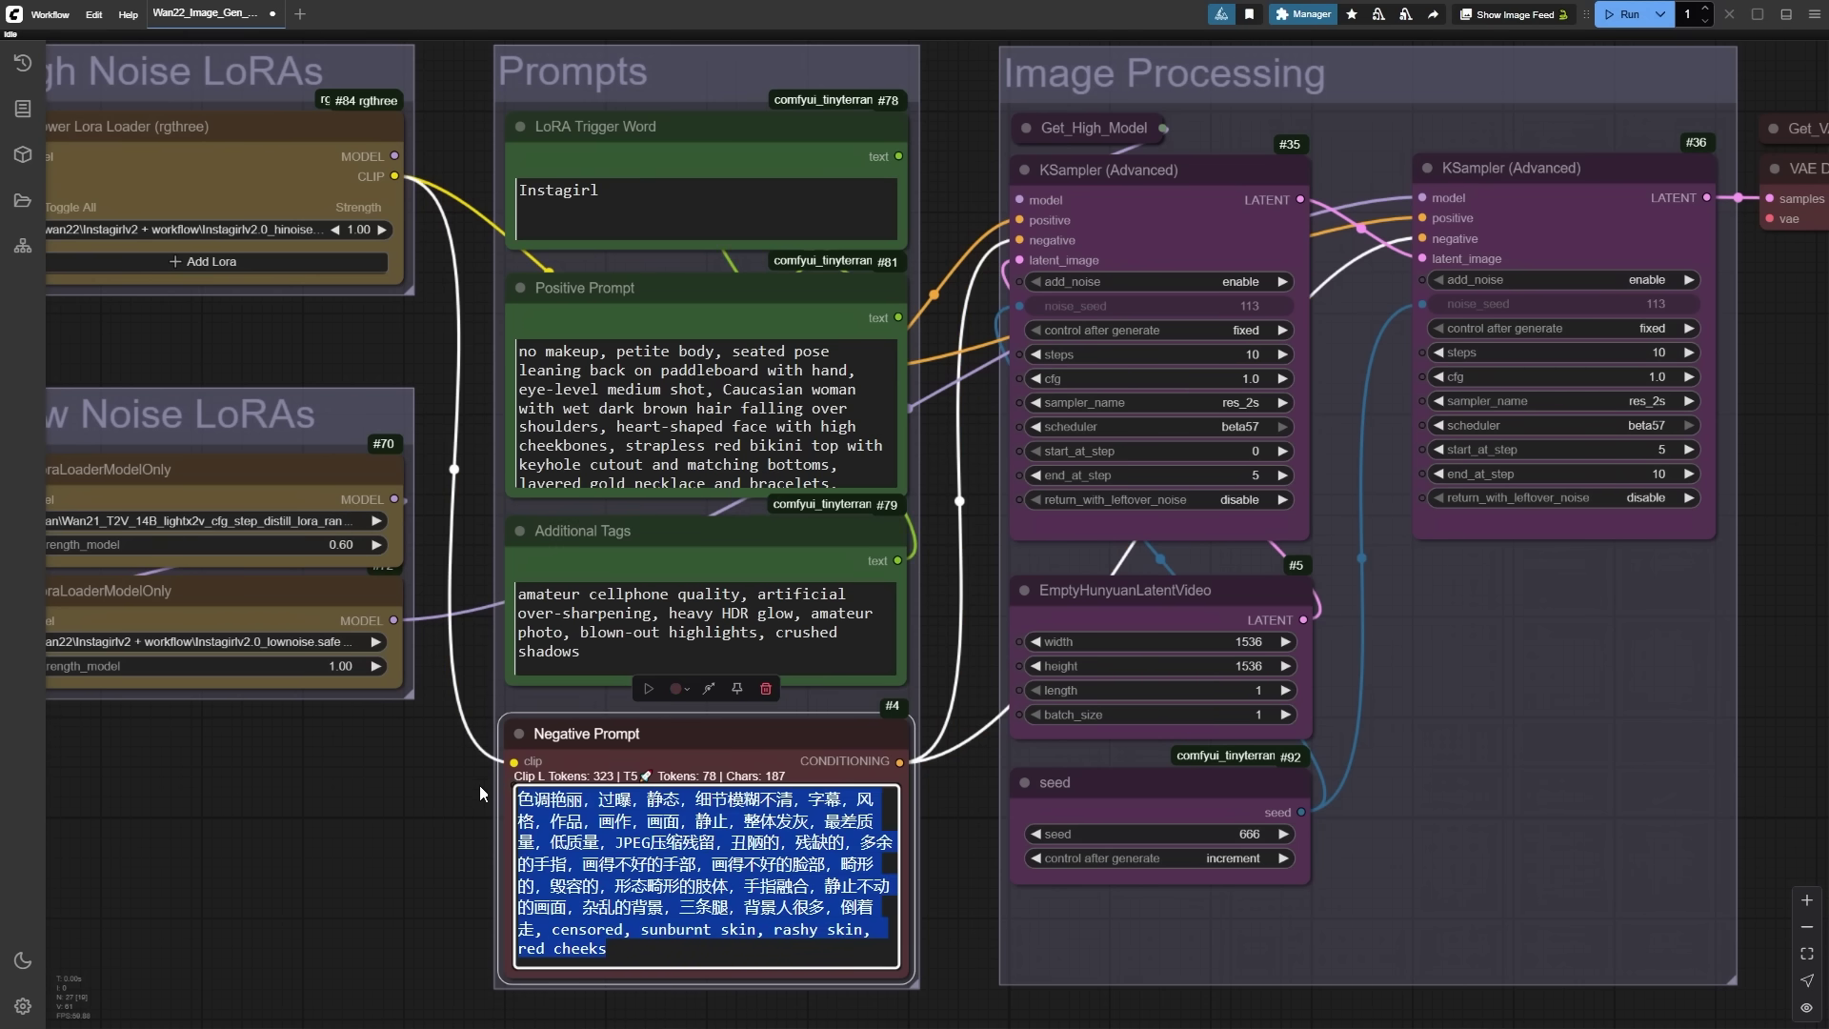
pyautogui.press('Right')
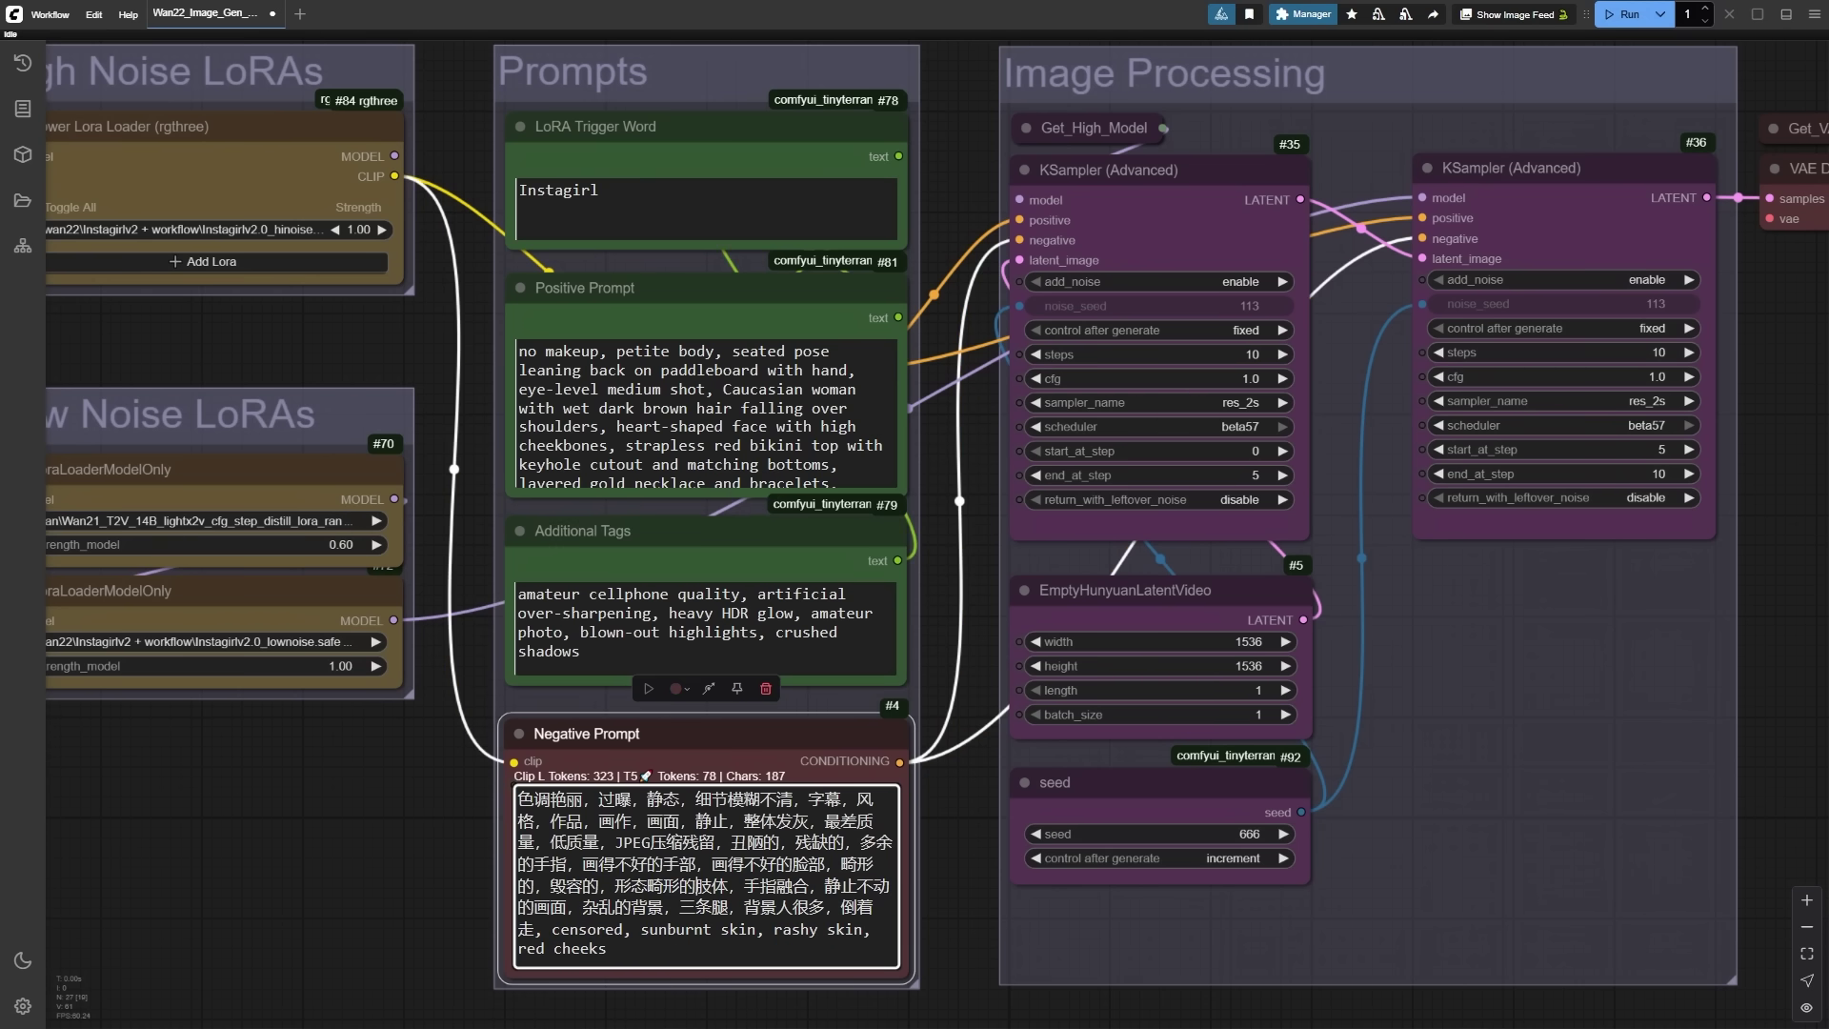
pyautogui.press('Tab')
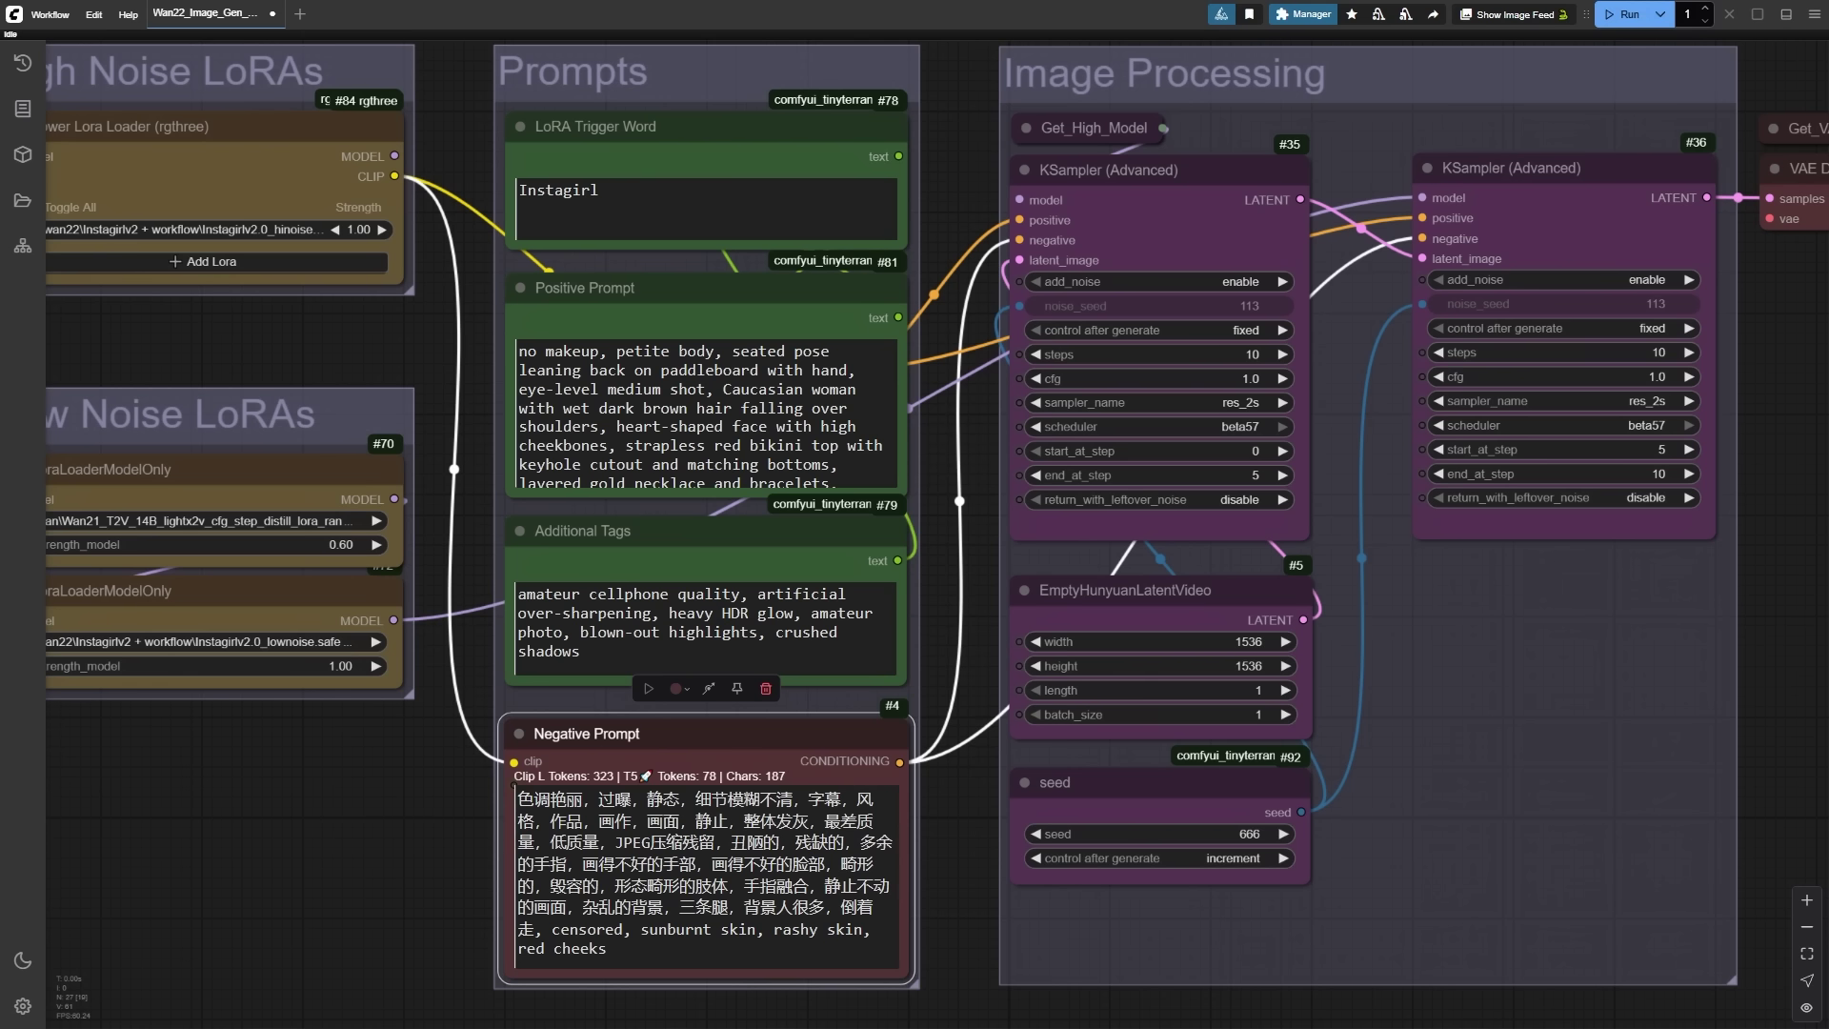
pyautogui.click(732, 954)
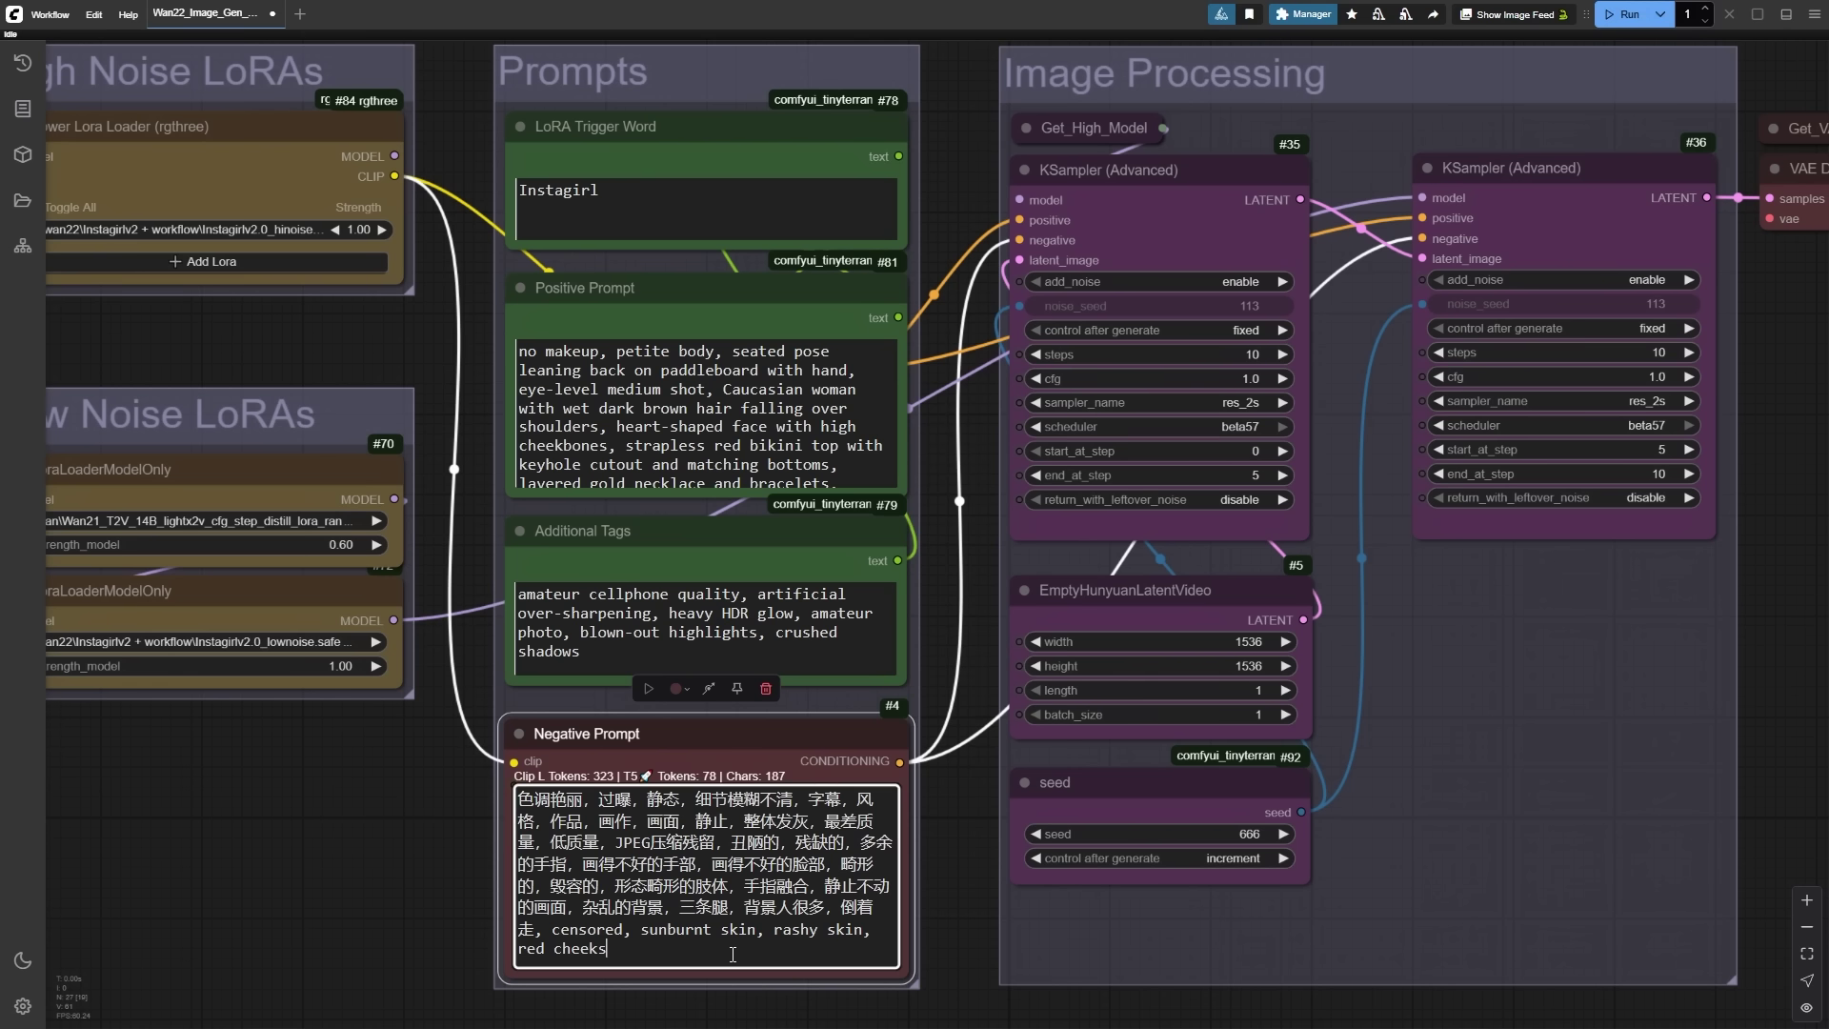
pyautogui.write(',8k, UHD, hyper-realism, cinematic, glossy finish, shallow depth of field, cinematic bokeh, plastic skin, uncanny anatomy, frame-perfect symmetry, blurred background, fat, old, milf, big lips, asian, lip filler, puffy lips, blurred backround')
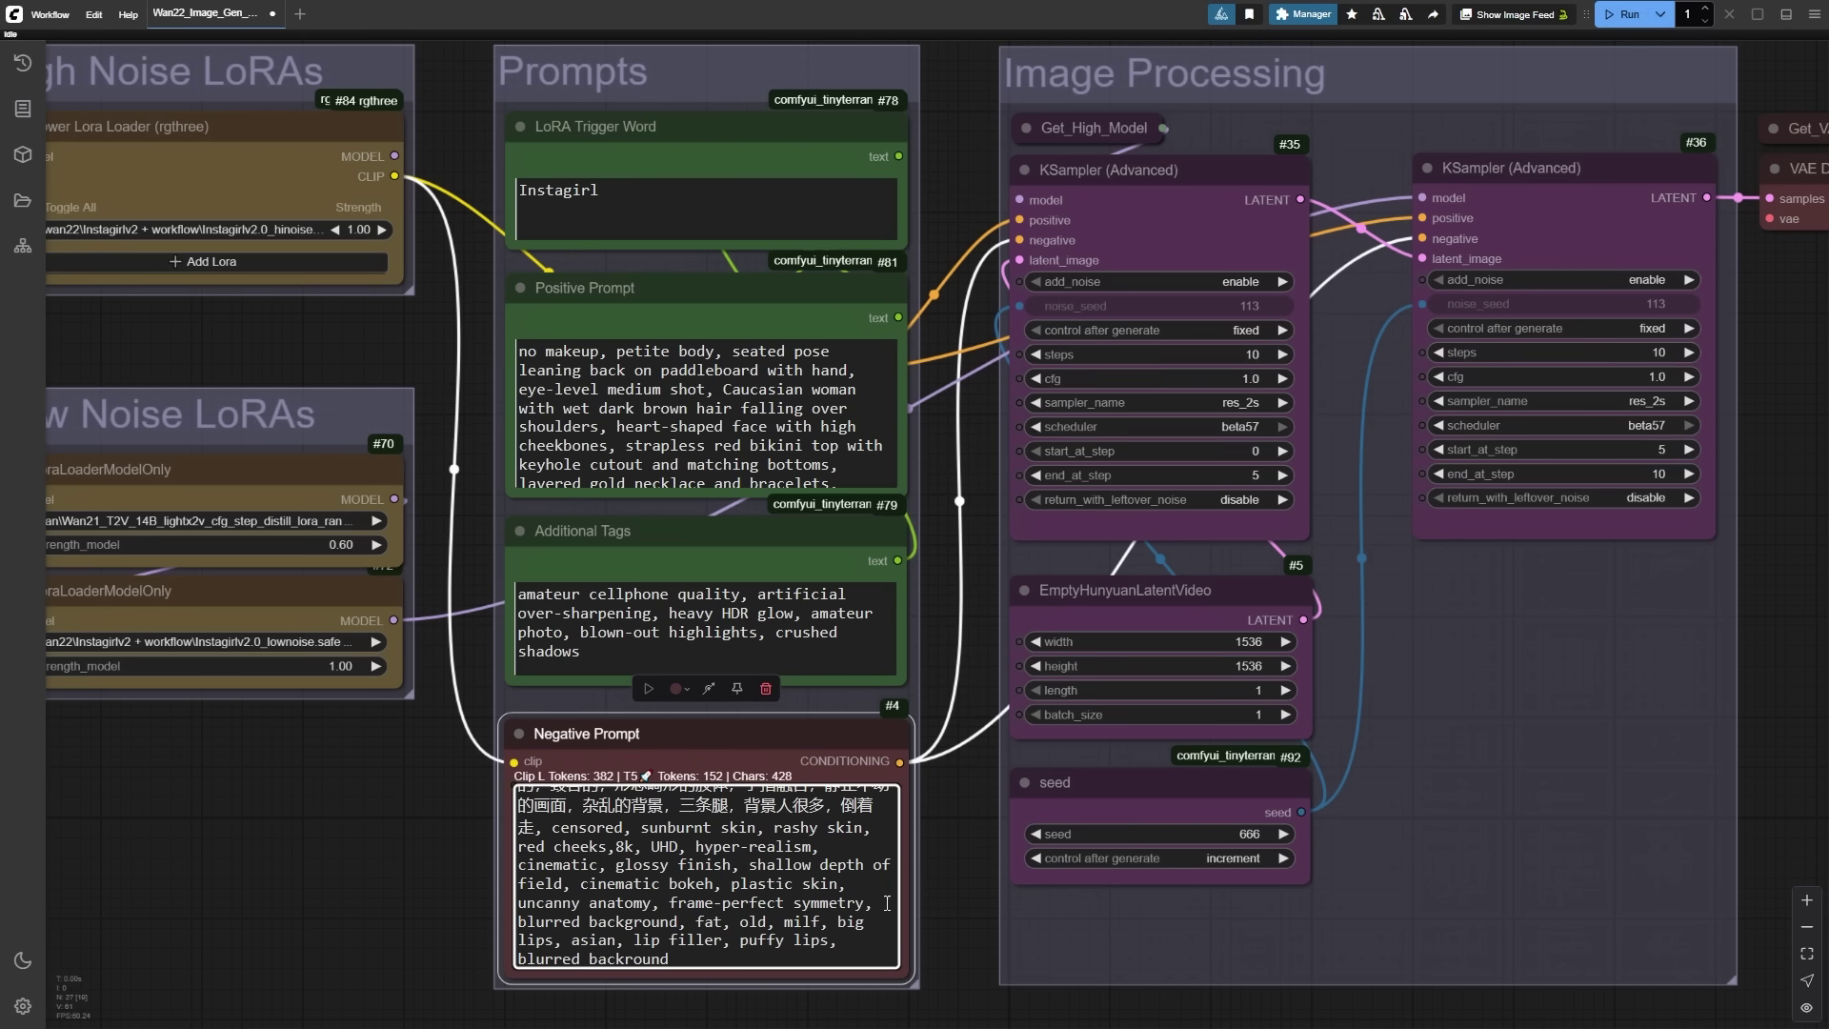
pyautogui.click(978, 826)
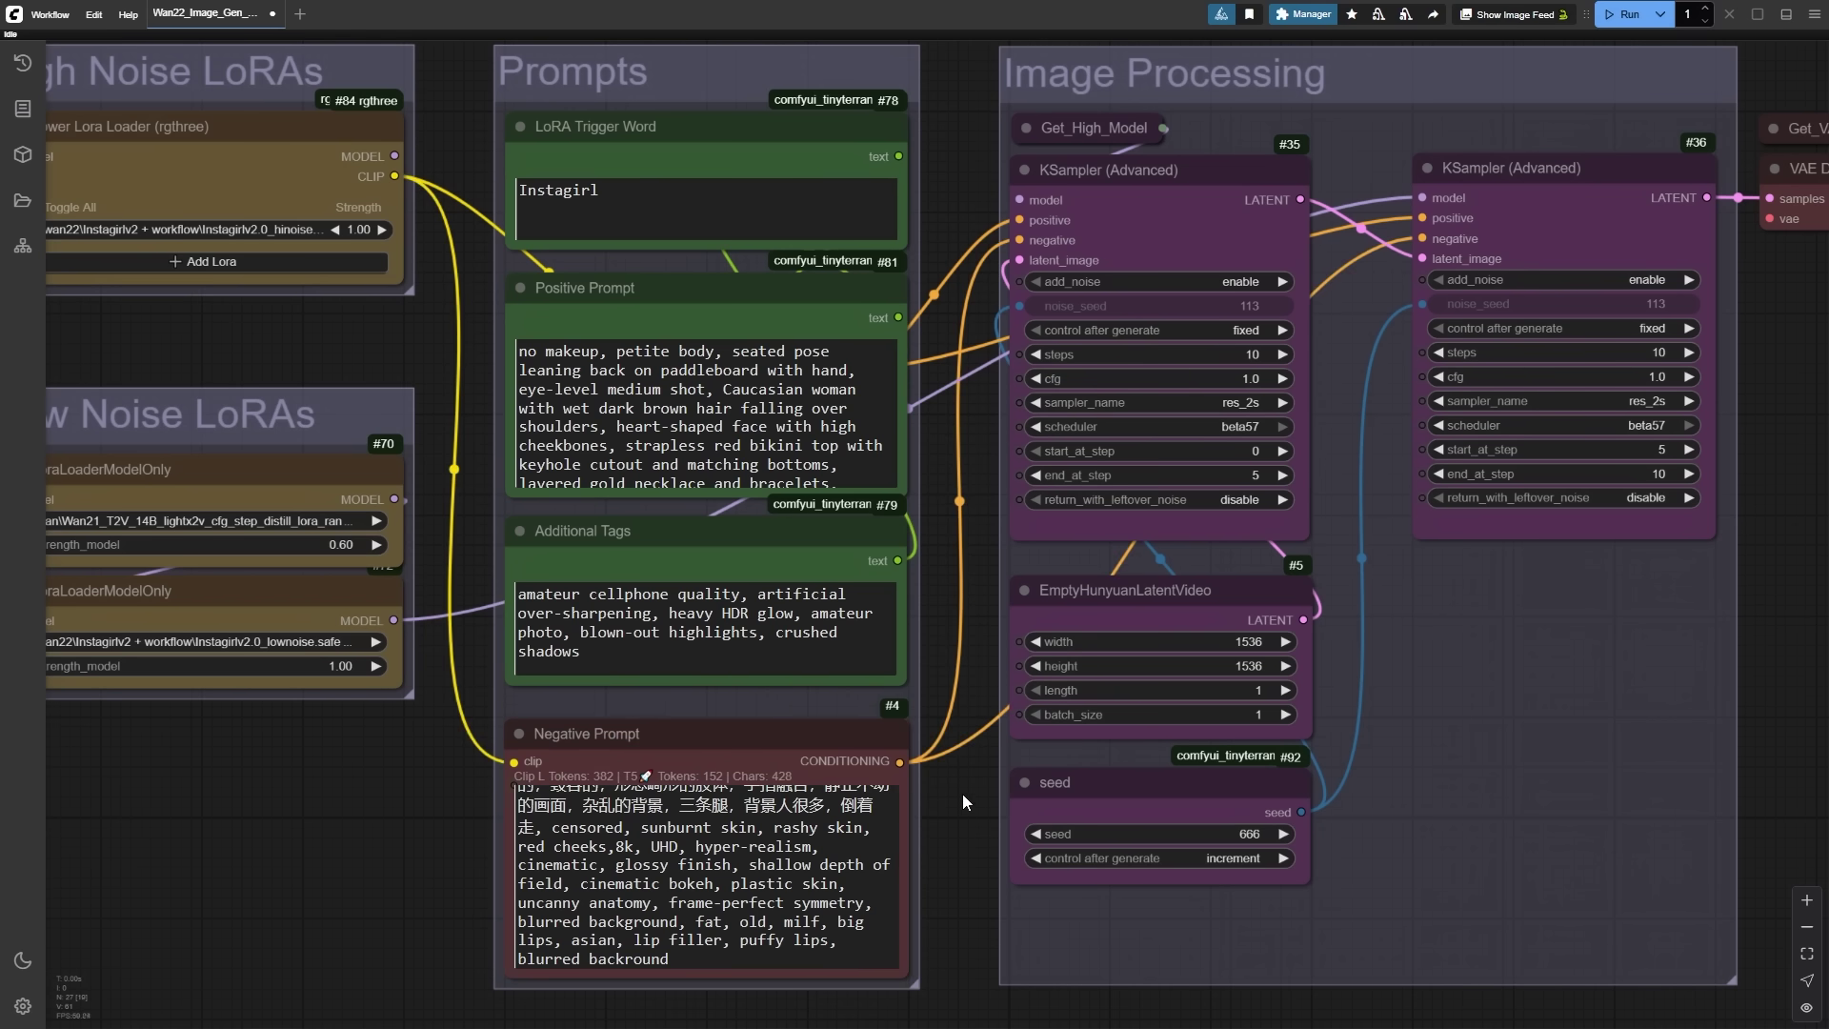
pyautogui.scroll(2, 843, 877)
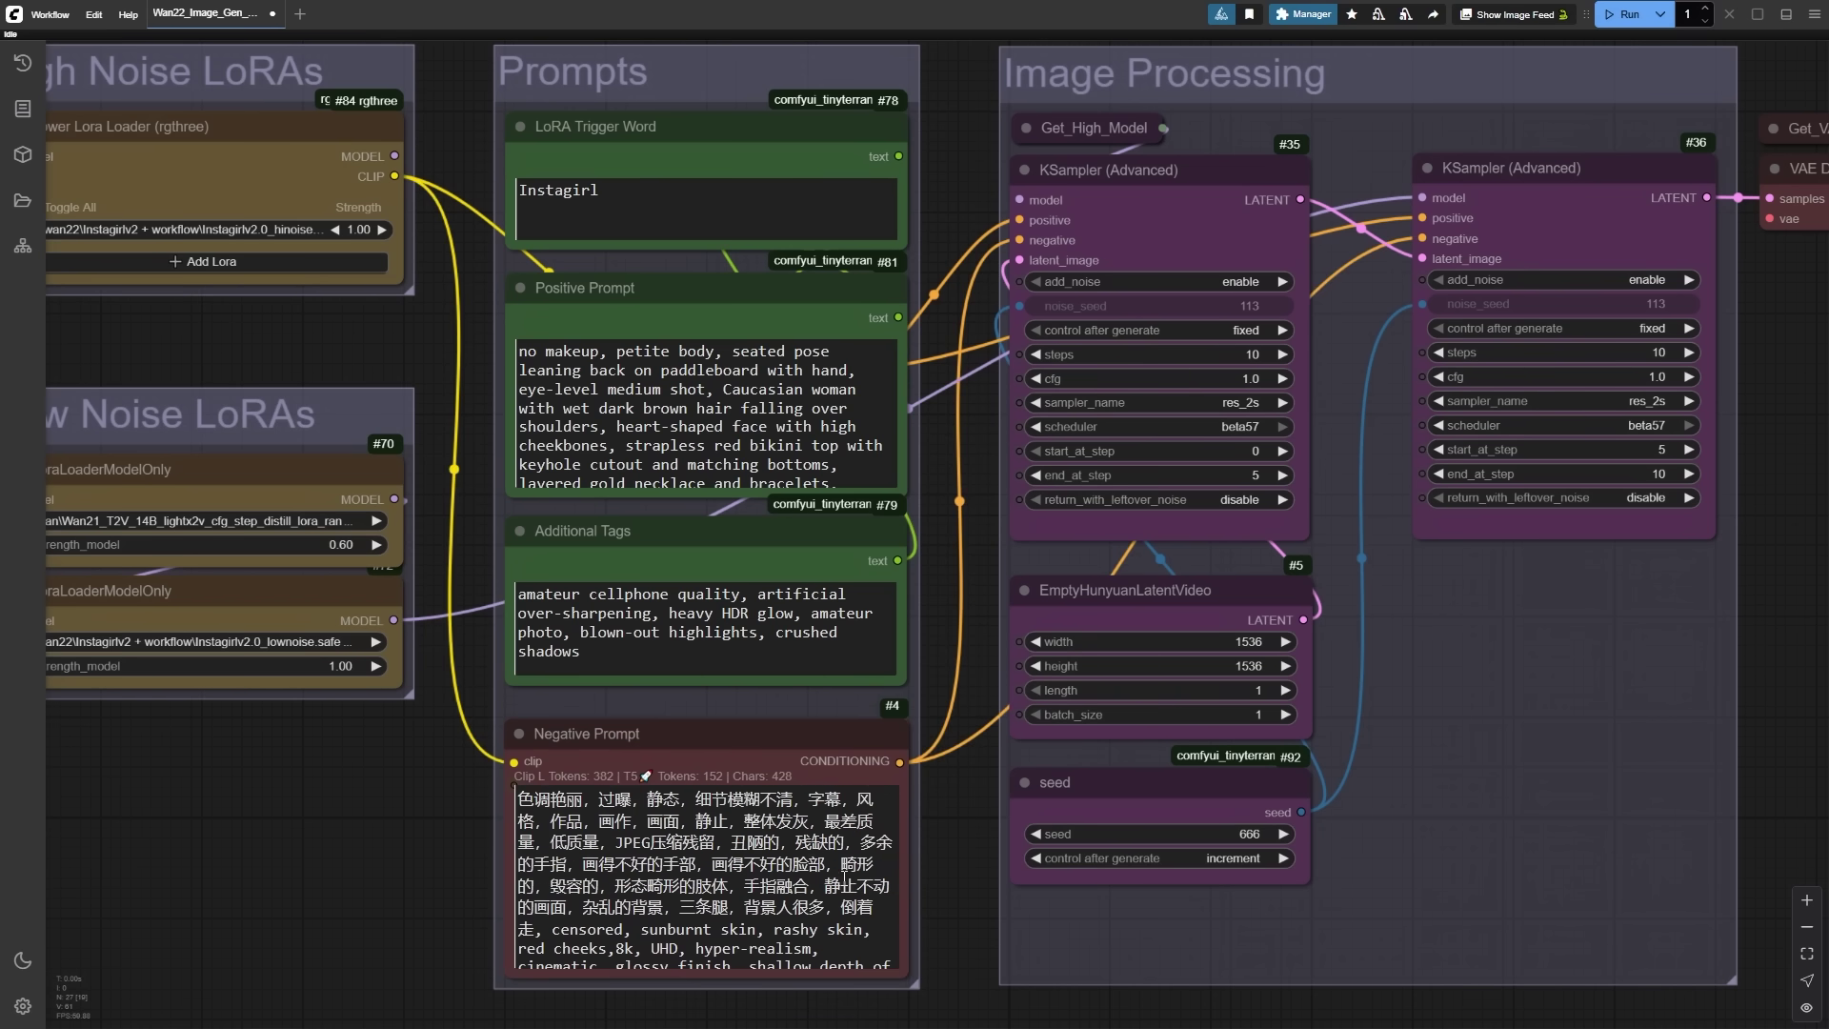
pyautogui.moveTo(1749, 425); pyautogui.dragTo(1175, 398)
# Step: Retitle the first KSampler node as the HighNoise KSampler, correcting its capital S
pyautogui.click(740, 85)
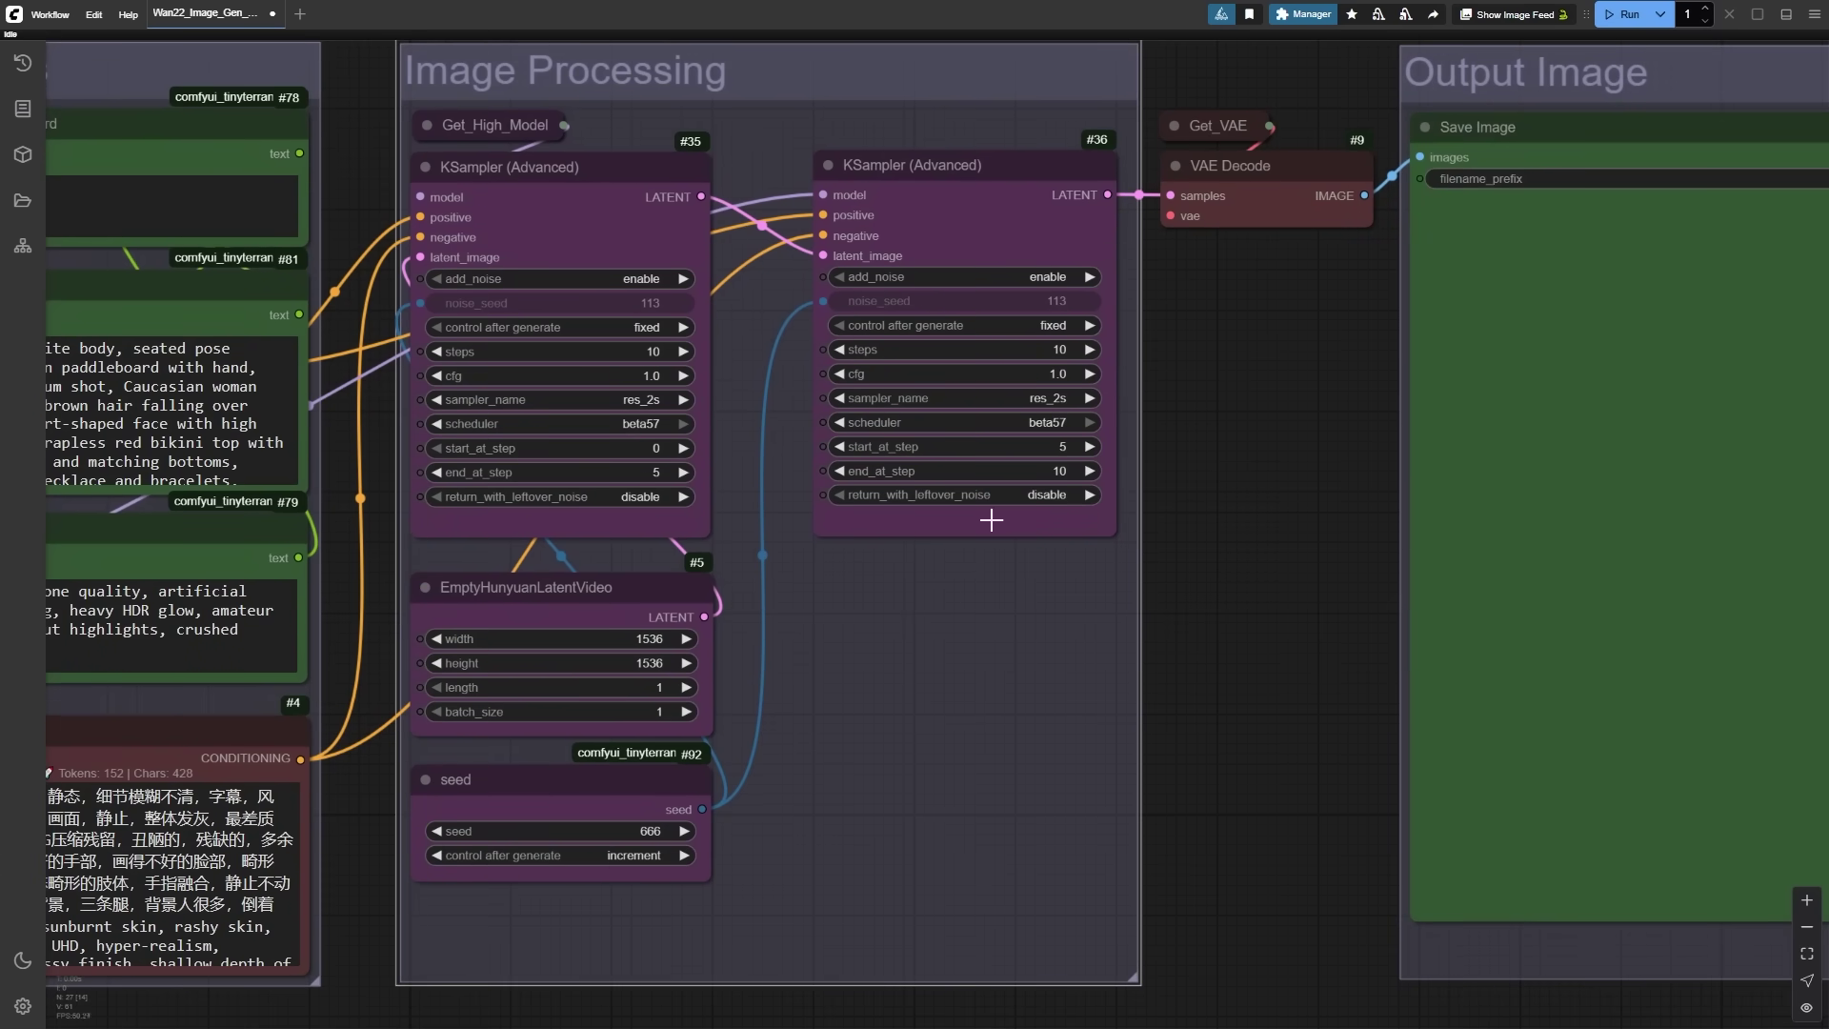
pyautogui.click(1307, 556)
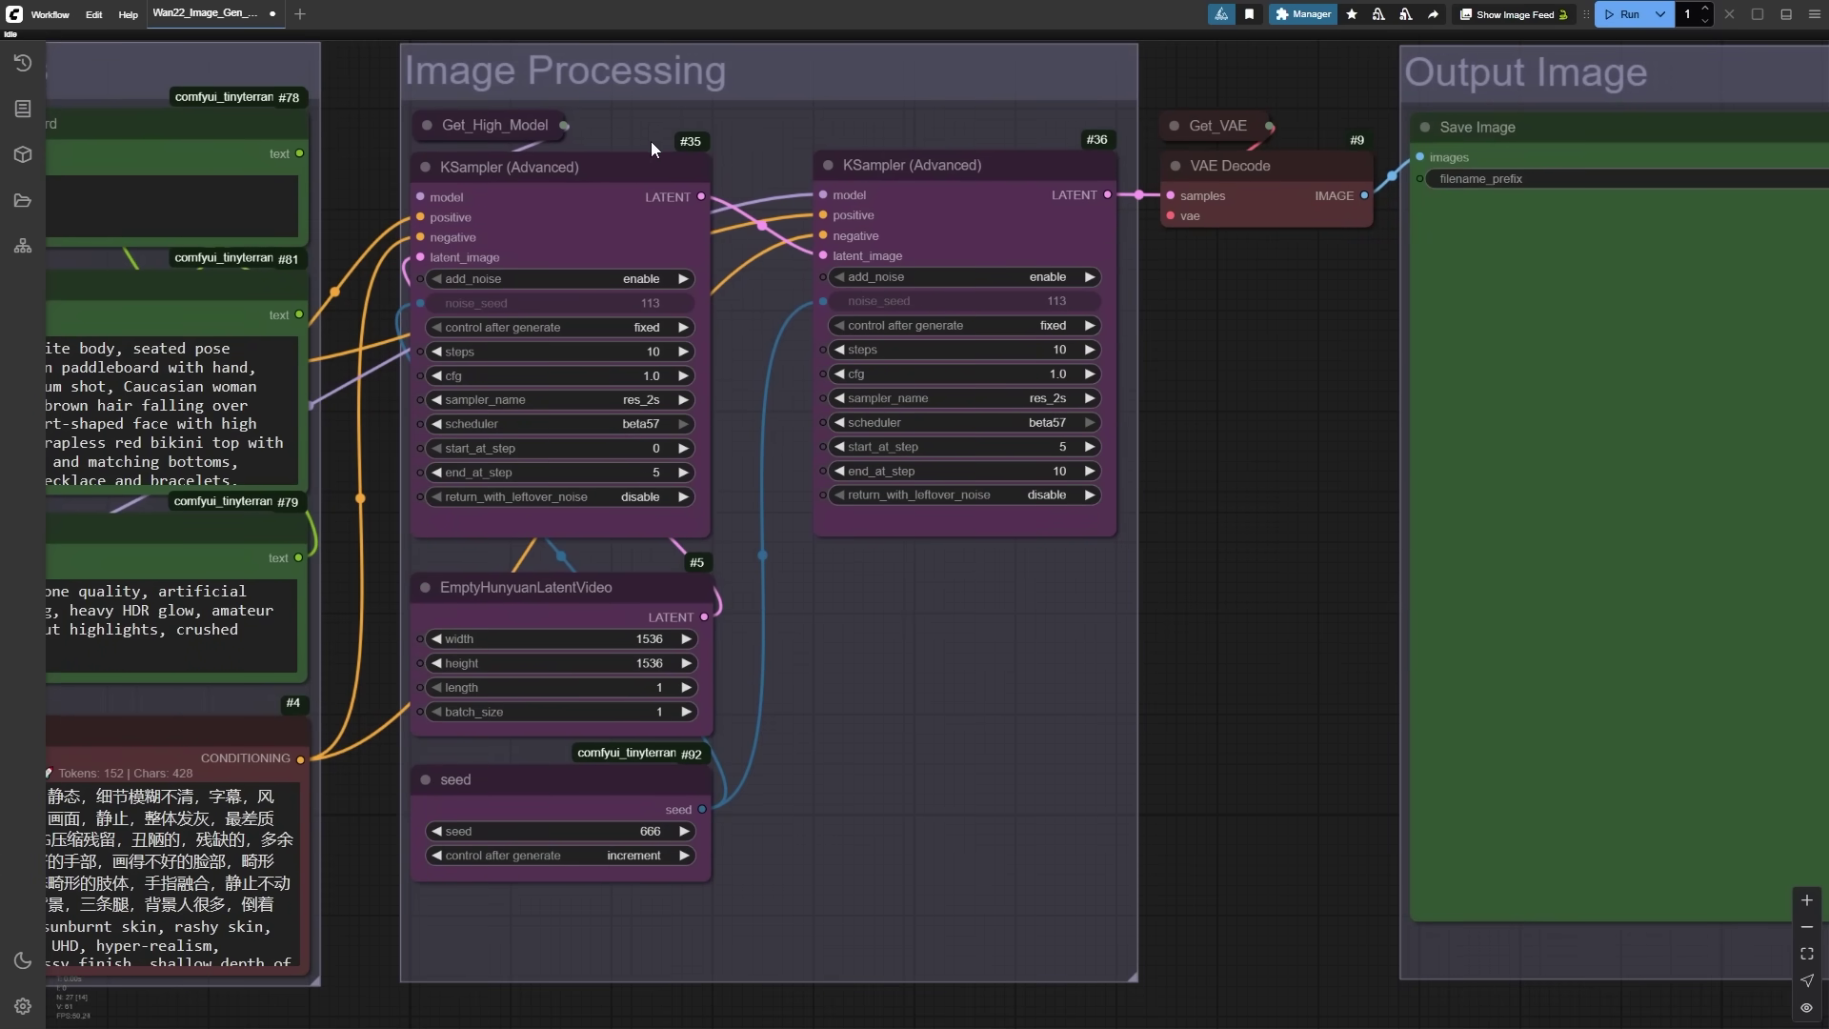
pyautogui.click(583, 178)
pyautogui.doubleClick(584, 172)
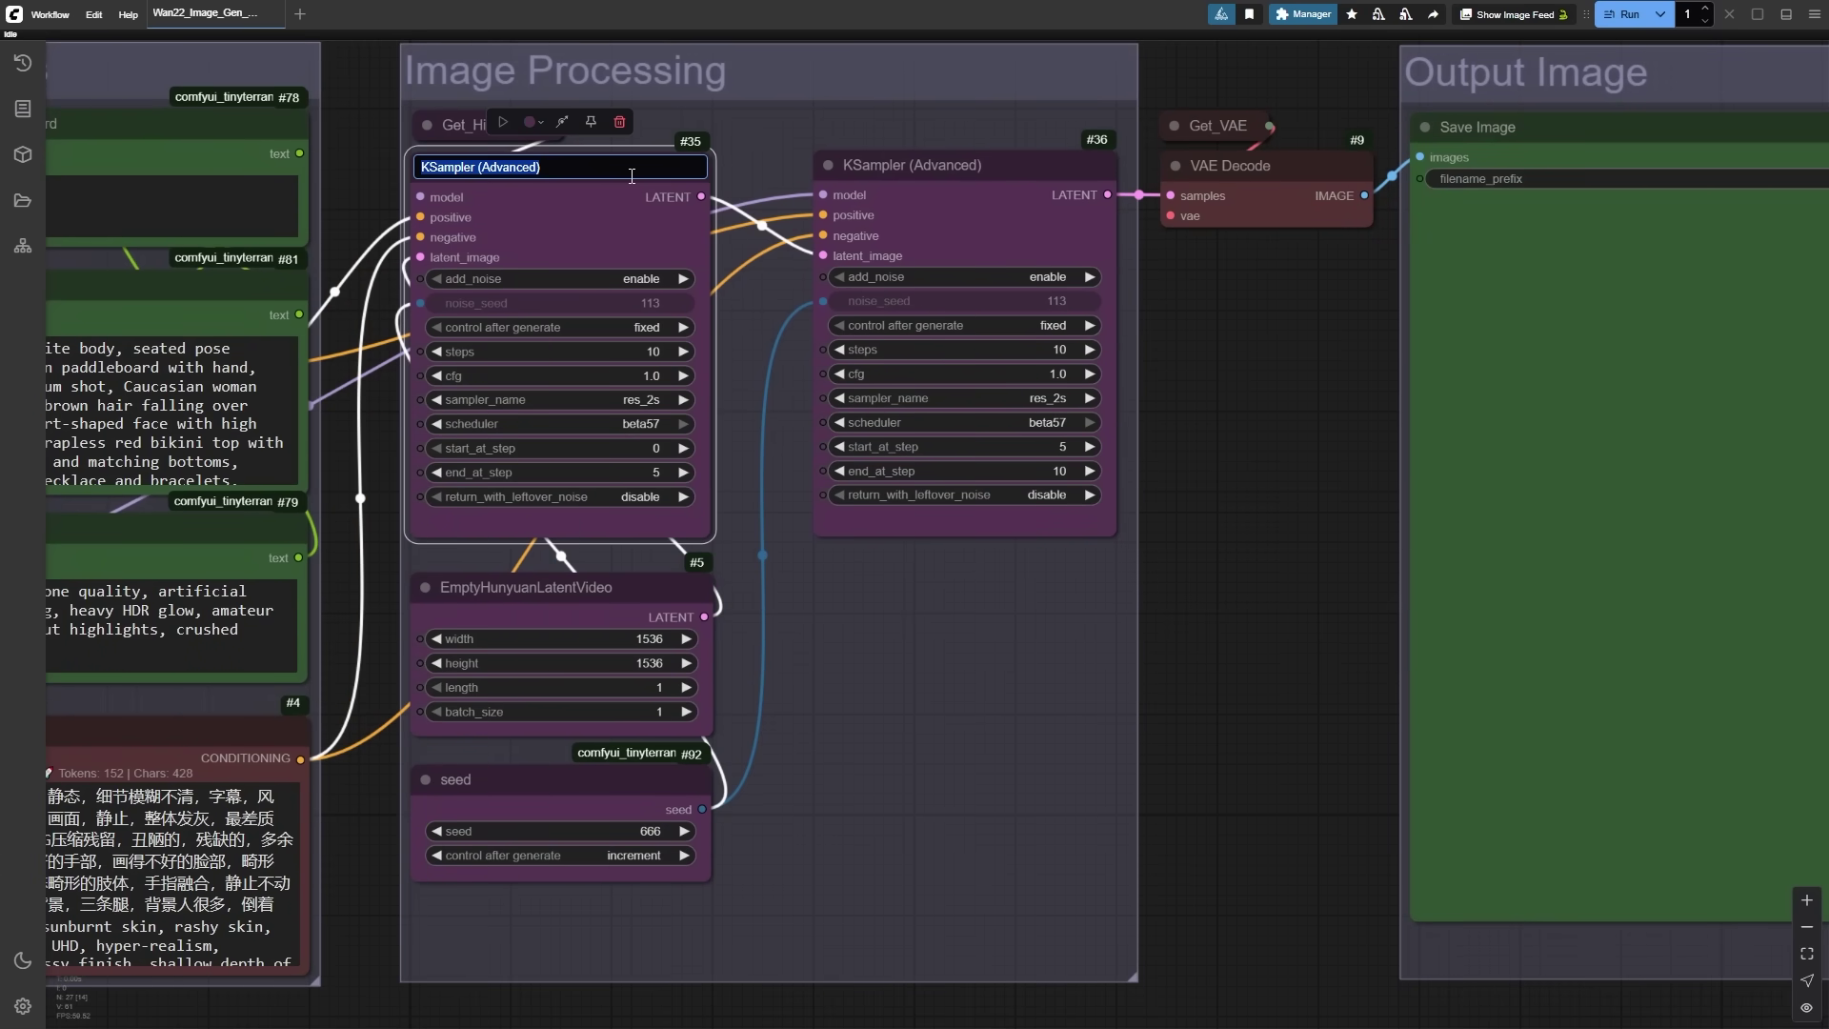
pyautogui.write('HightNoise Ksamlper')
pyautogui.press('Left')
pyautogui.press('Left')
pyautogui.press('BackSpace')
pyautogui.write('S')
pyautogui.press('Return')
# Step: Retitle the second KSampler node as 'LowNoise KSampler'
pyautogui.doubleClick(833, 164)
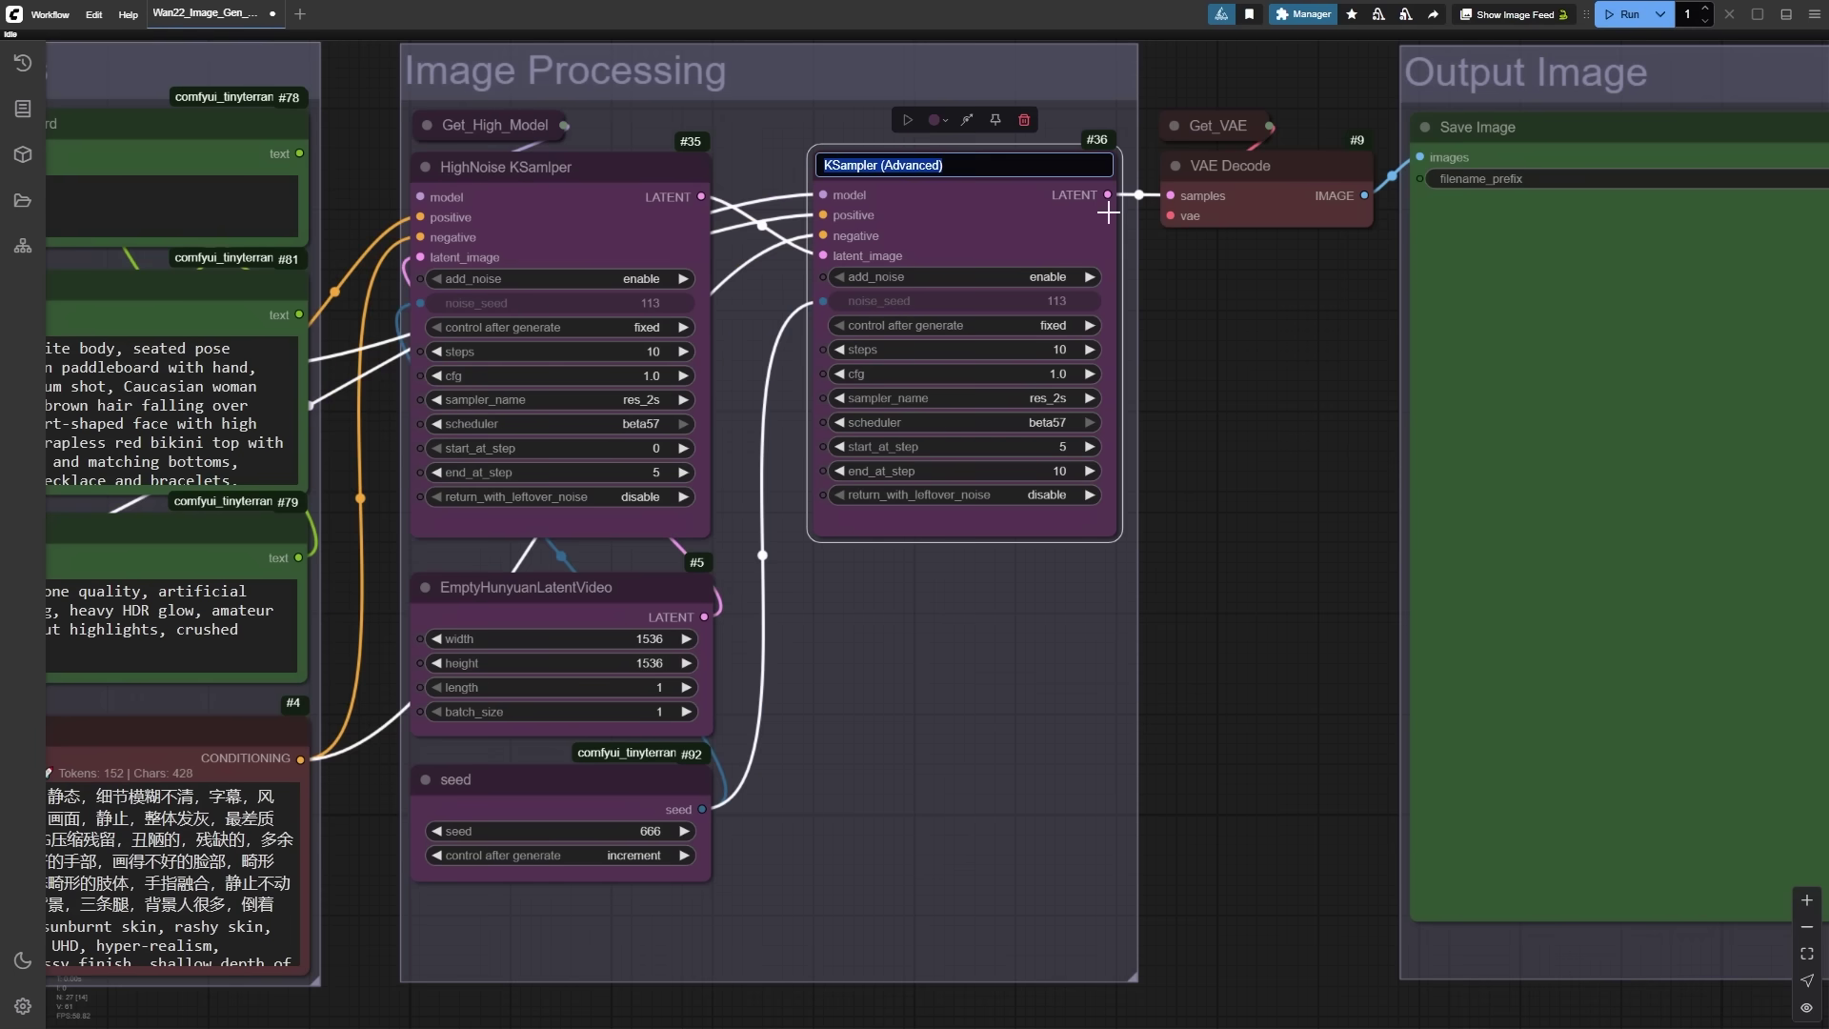
pyautogui.write('LowNoise K')
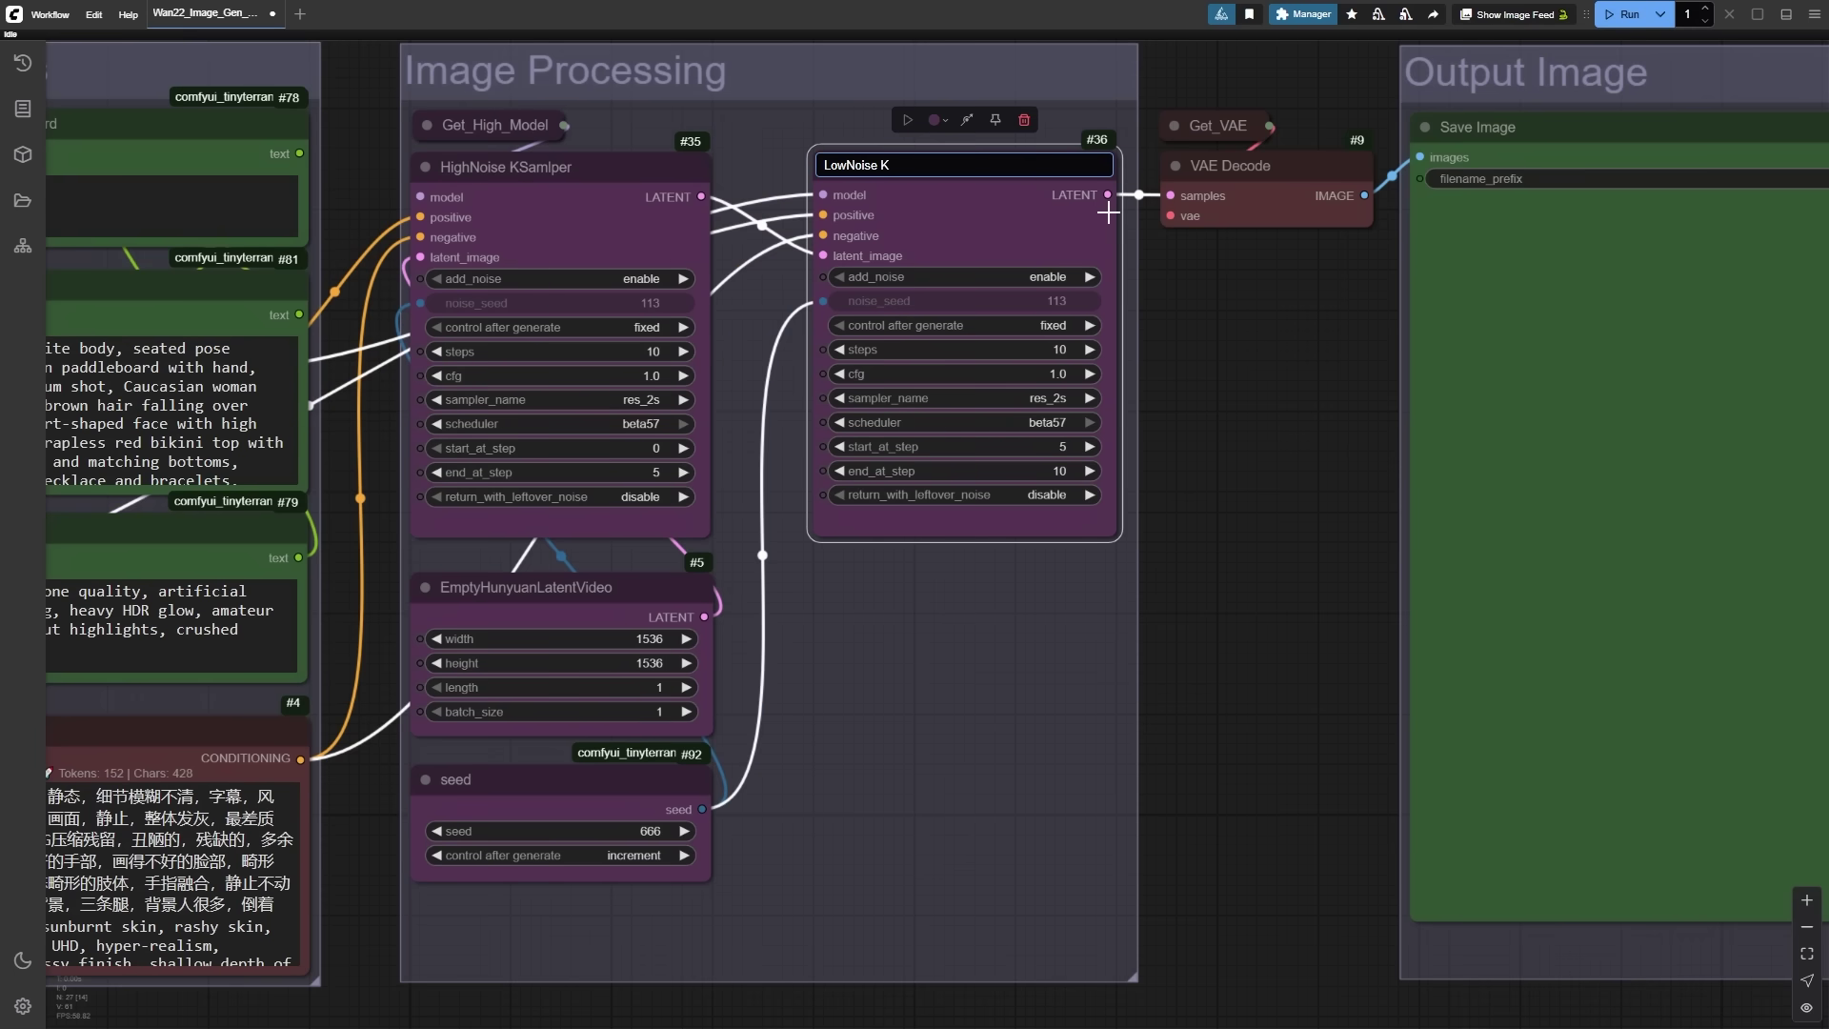
pyautogui.write('Sampler')
pyautogui.press('Return')
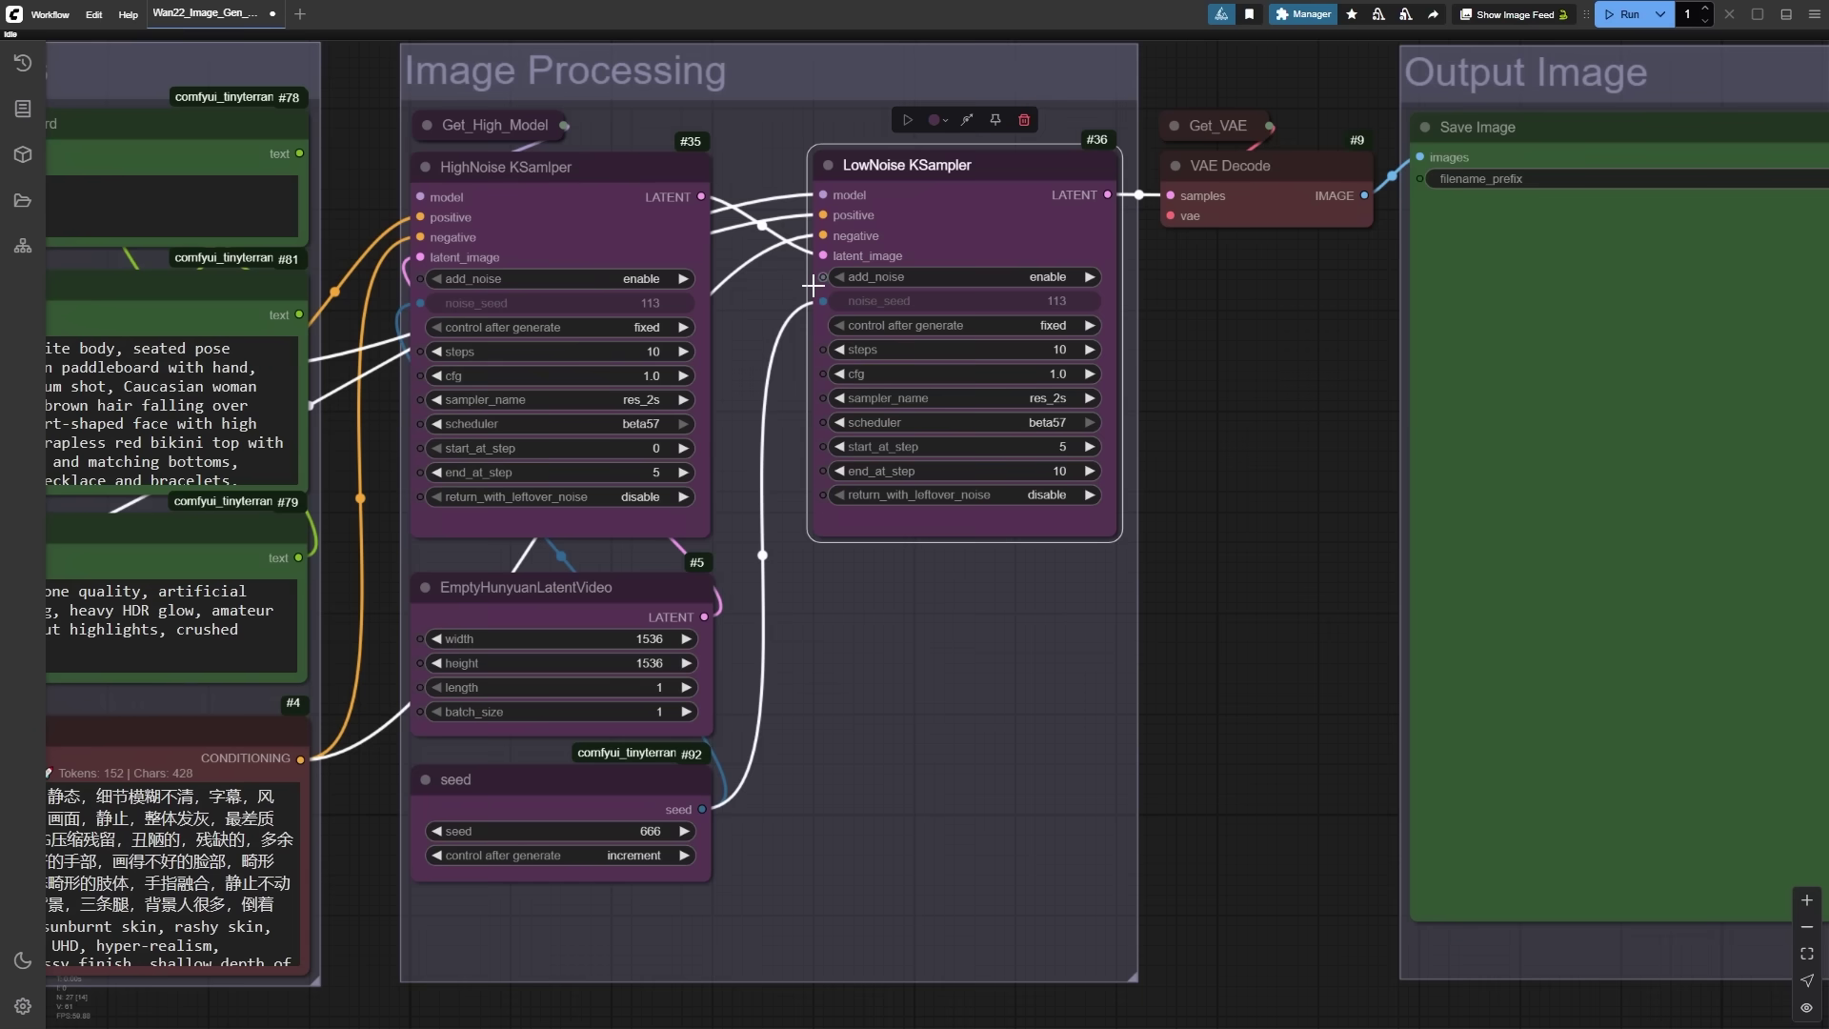
pyautogui.click(633, 599)
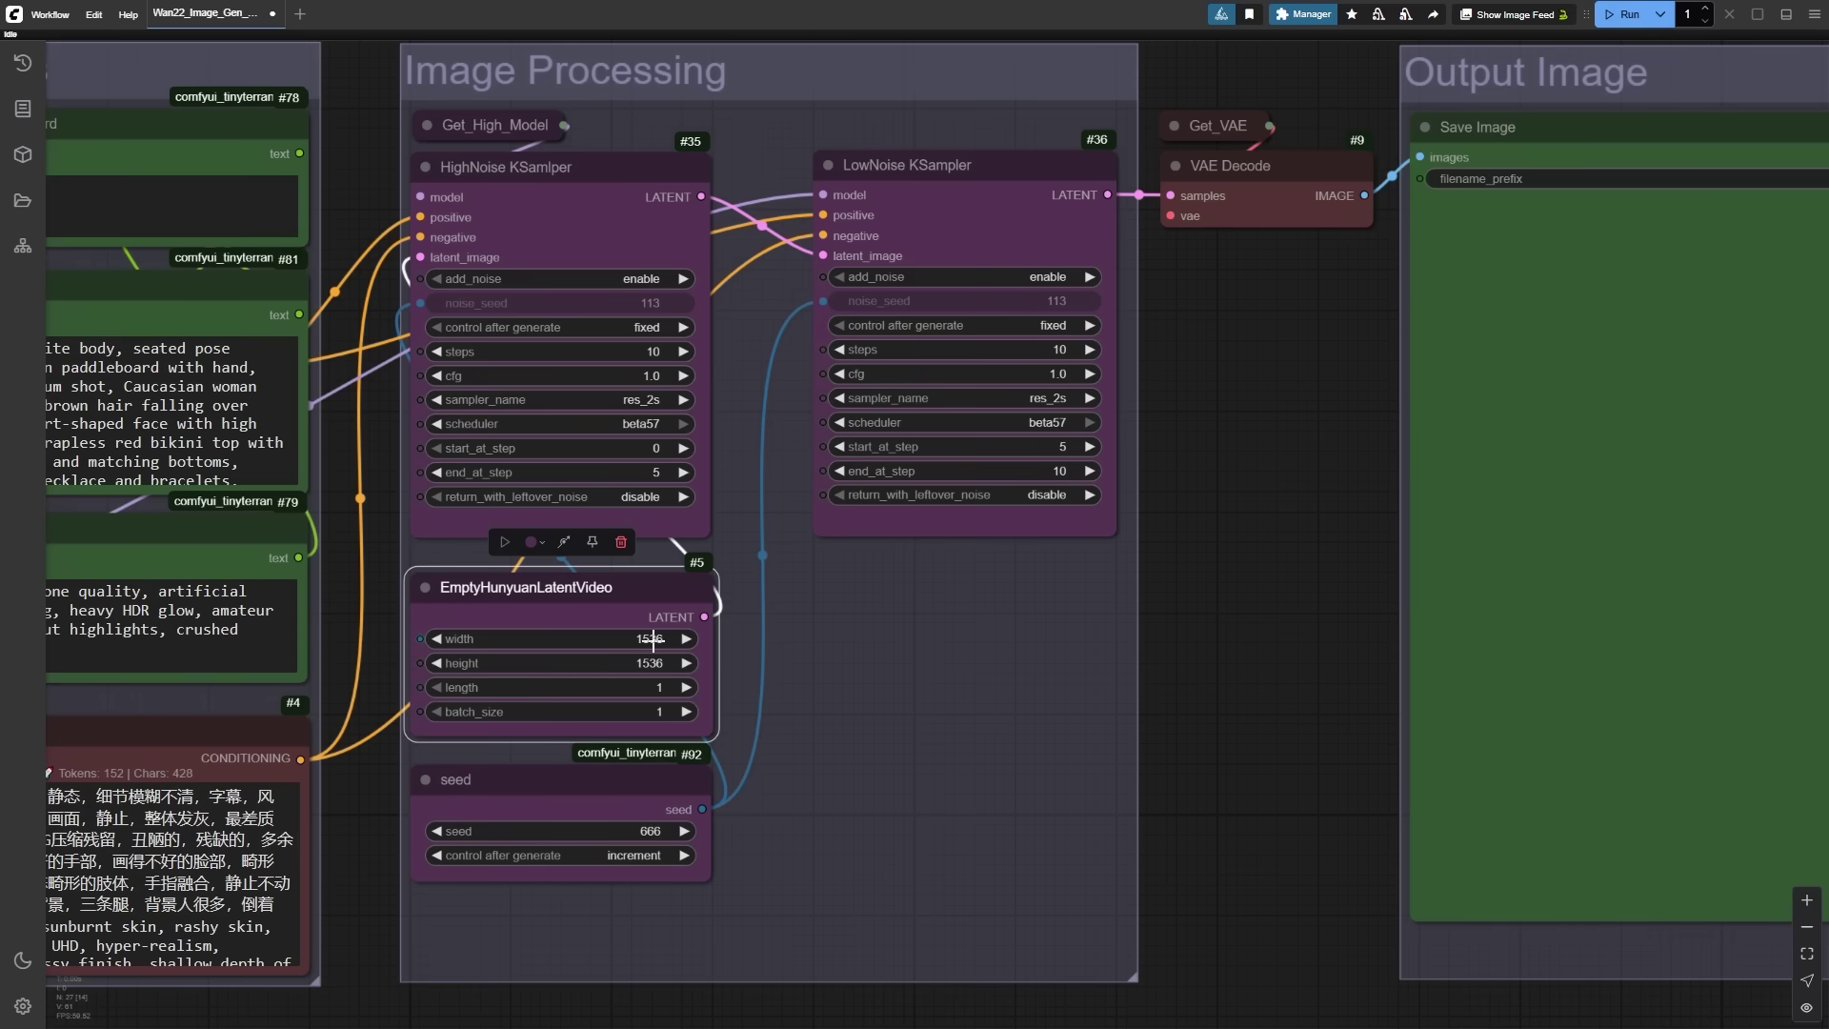
pyautogui.click(650, 788)
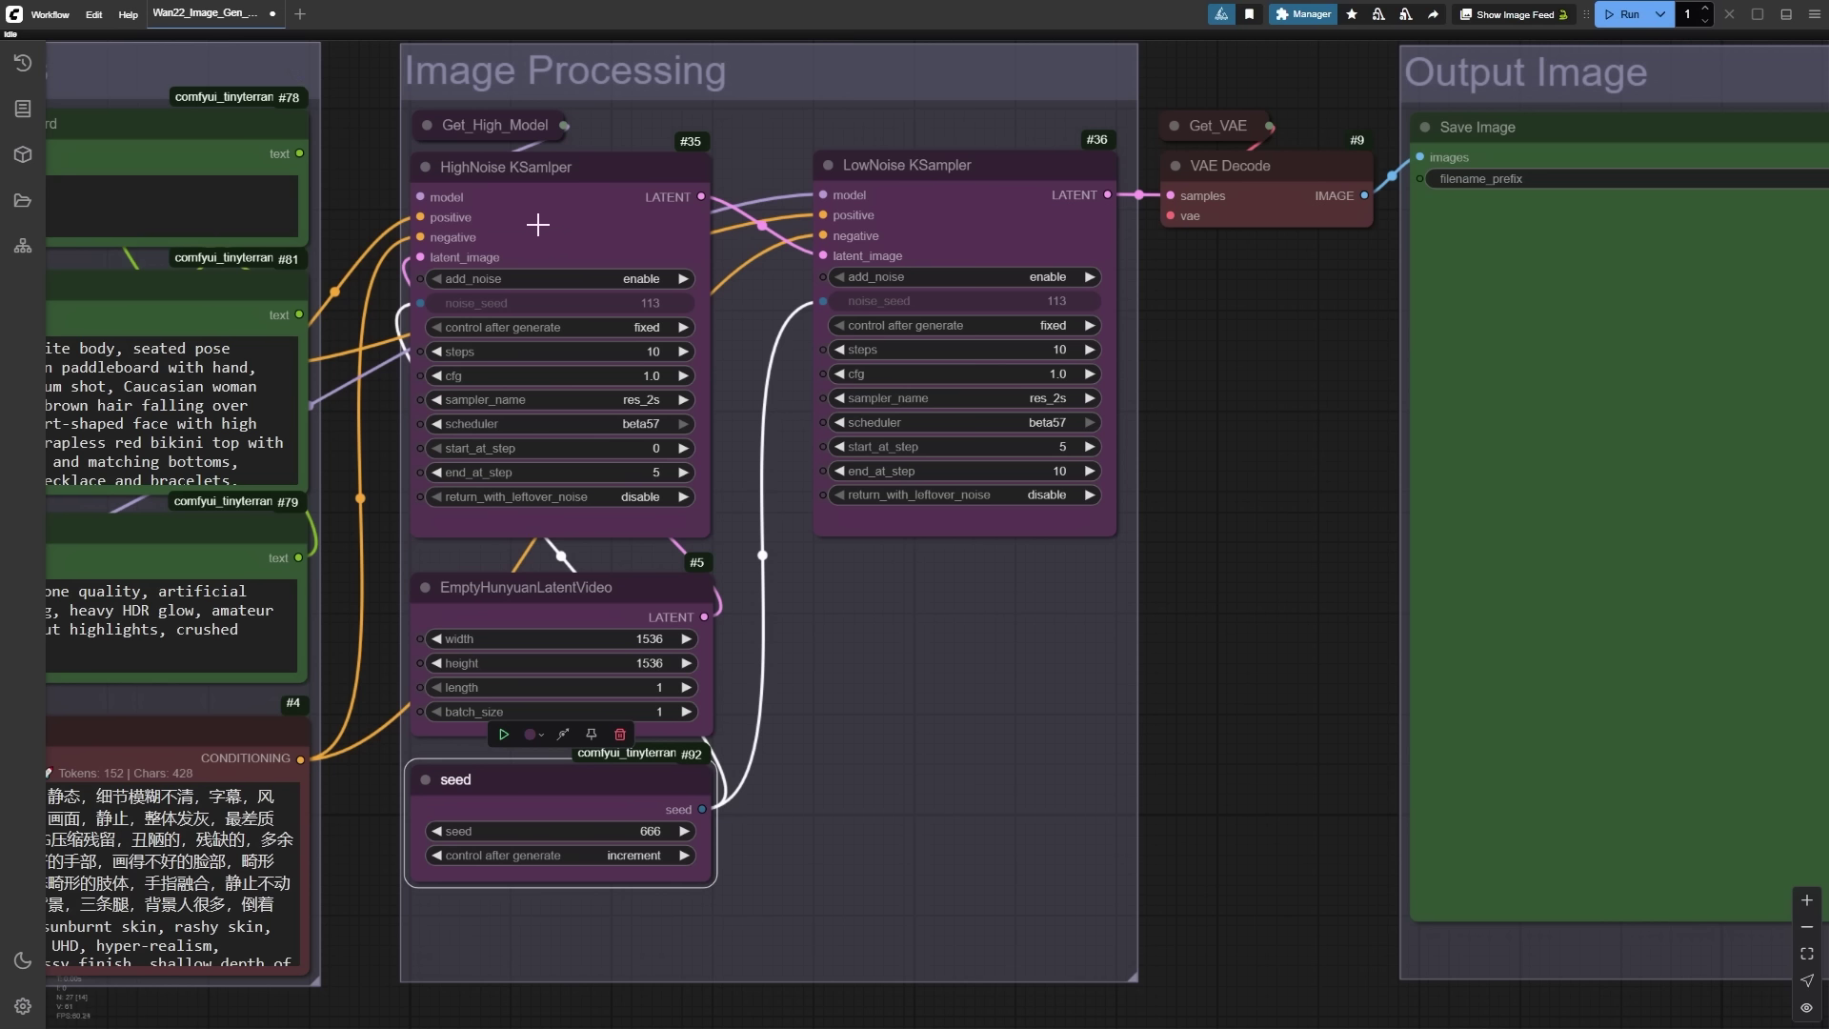
# Step: Confirm HighNoise steps 10 and end_at_step 5, and LowNoise start 5 and end 10
pyautogui.click(548, 196)
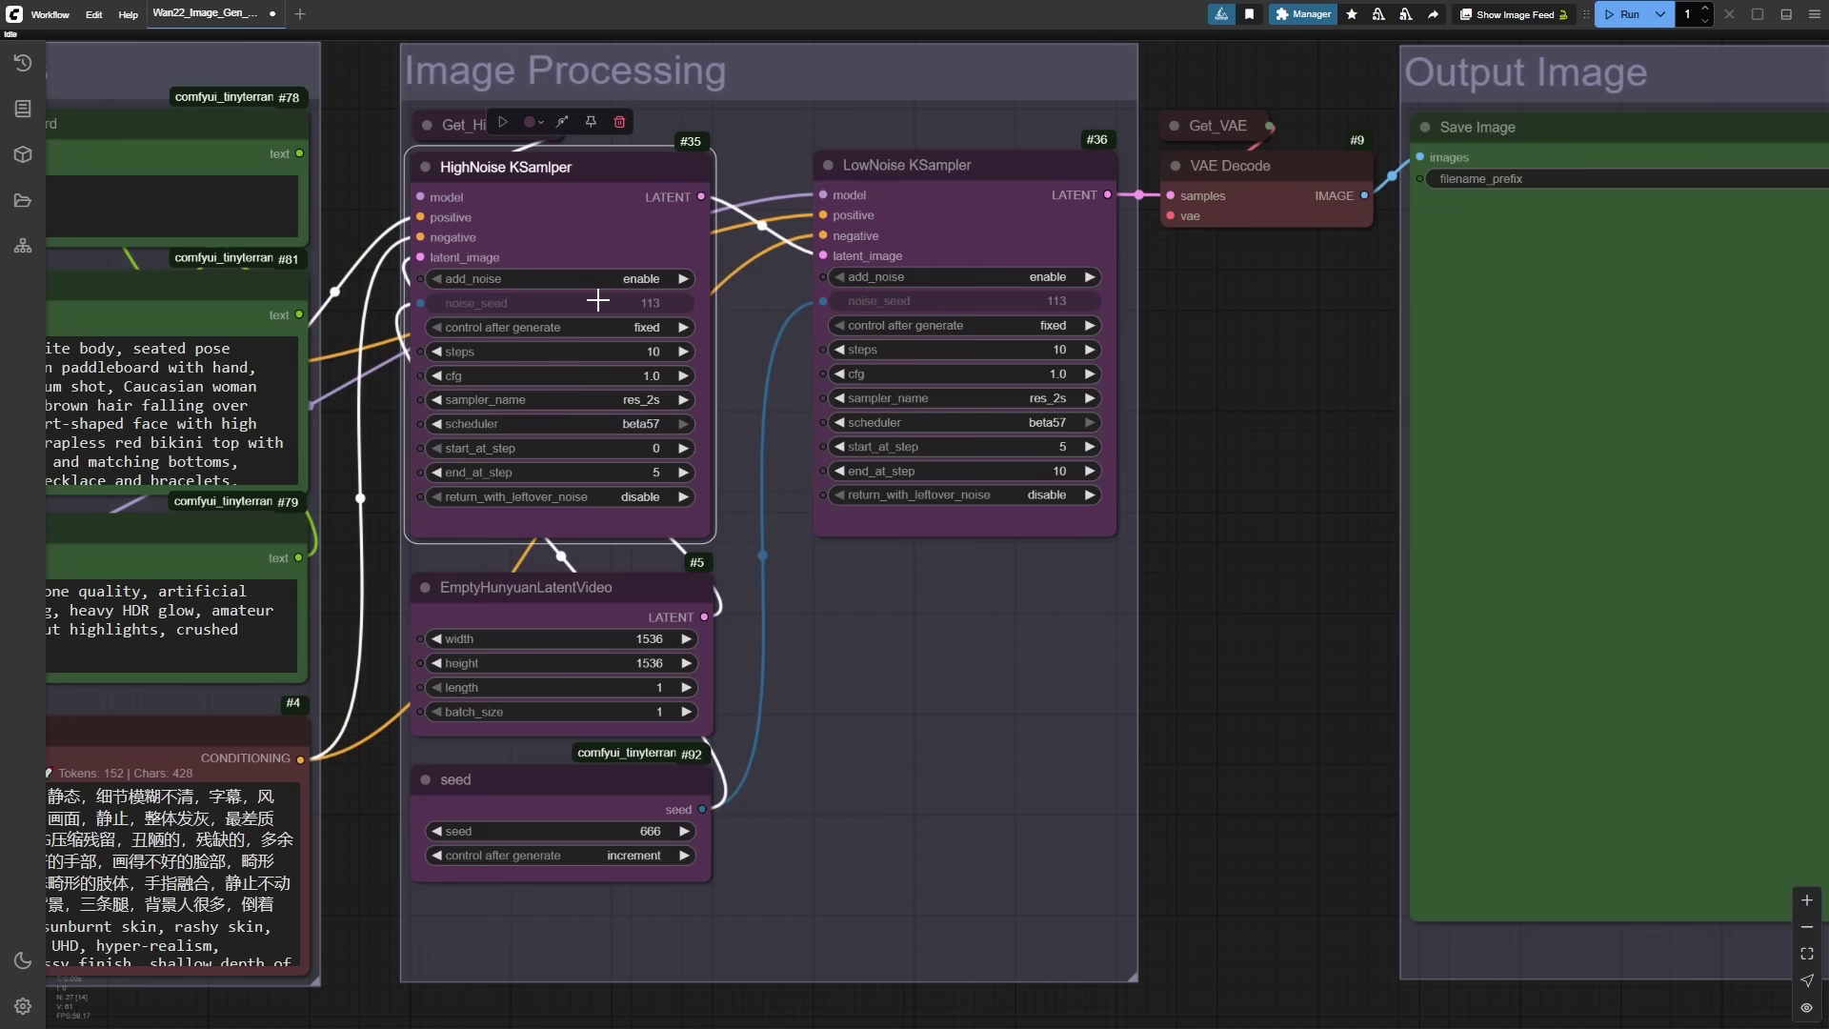
pyautogui.click(654, 352)
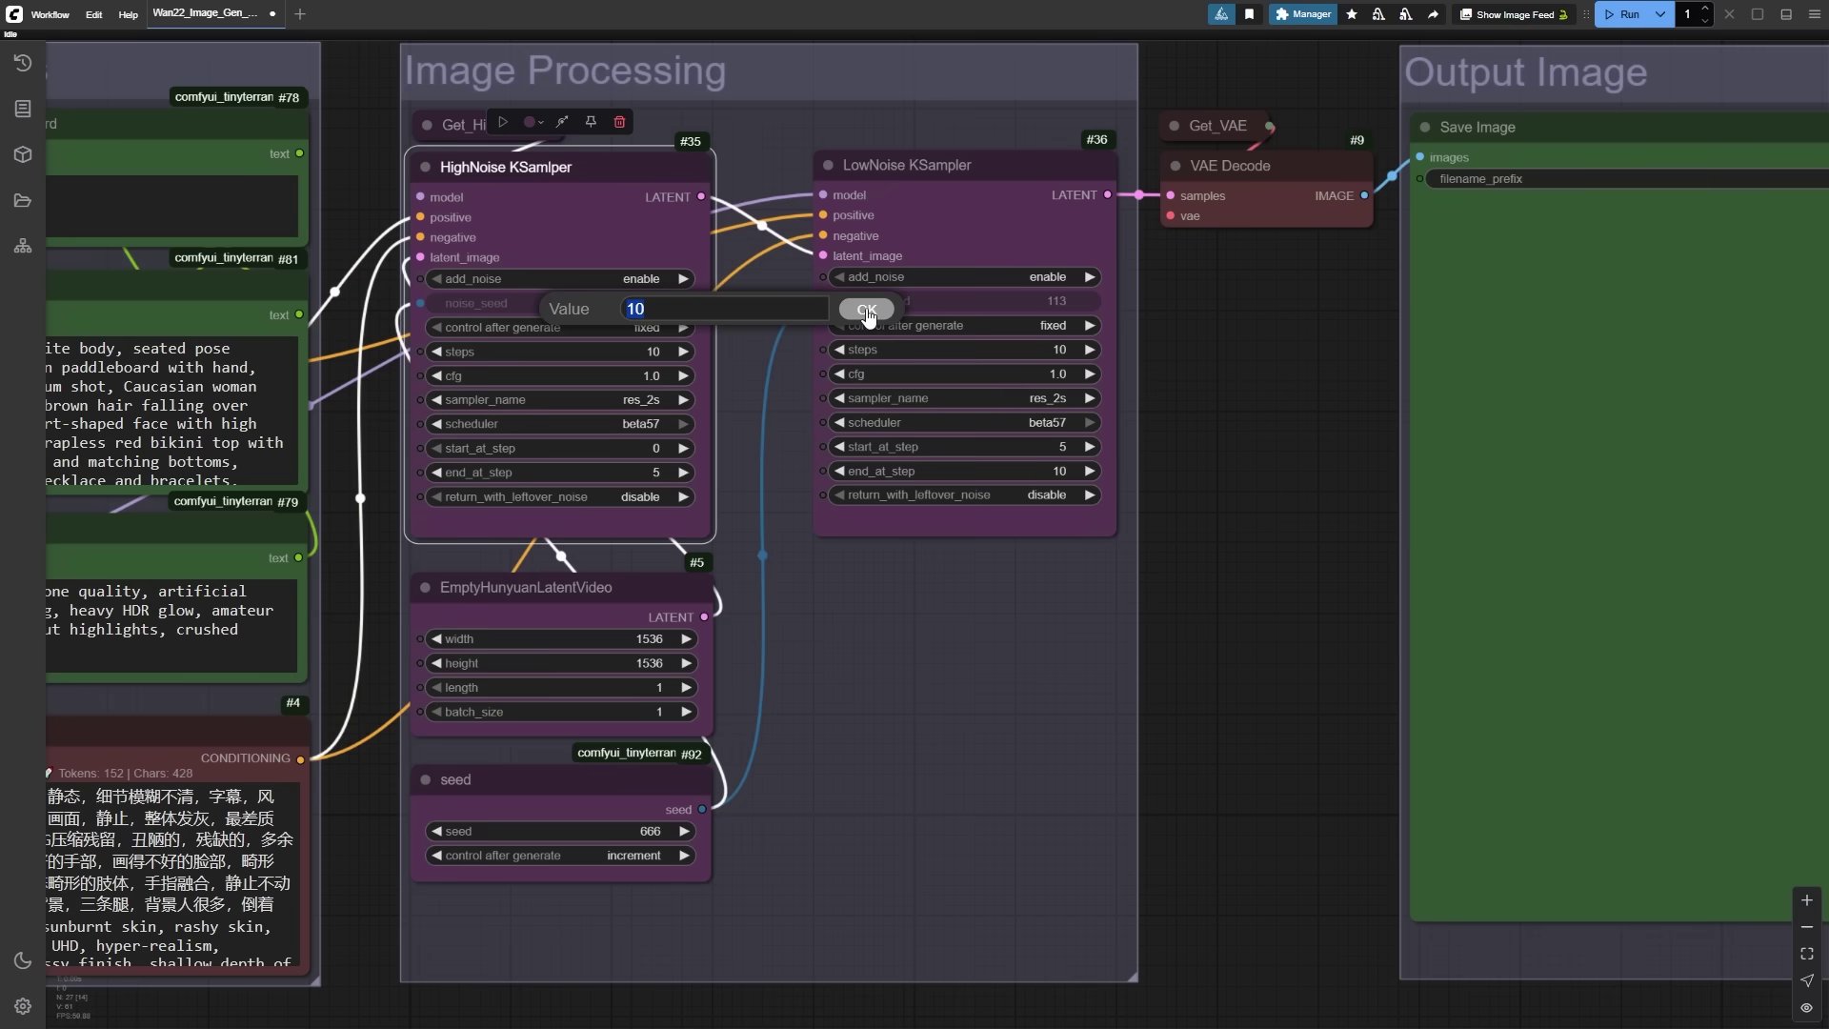
pyautogui.click(867, 310)
pyautogui.click(633, 469)
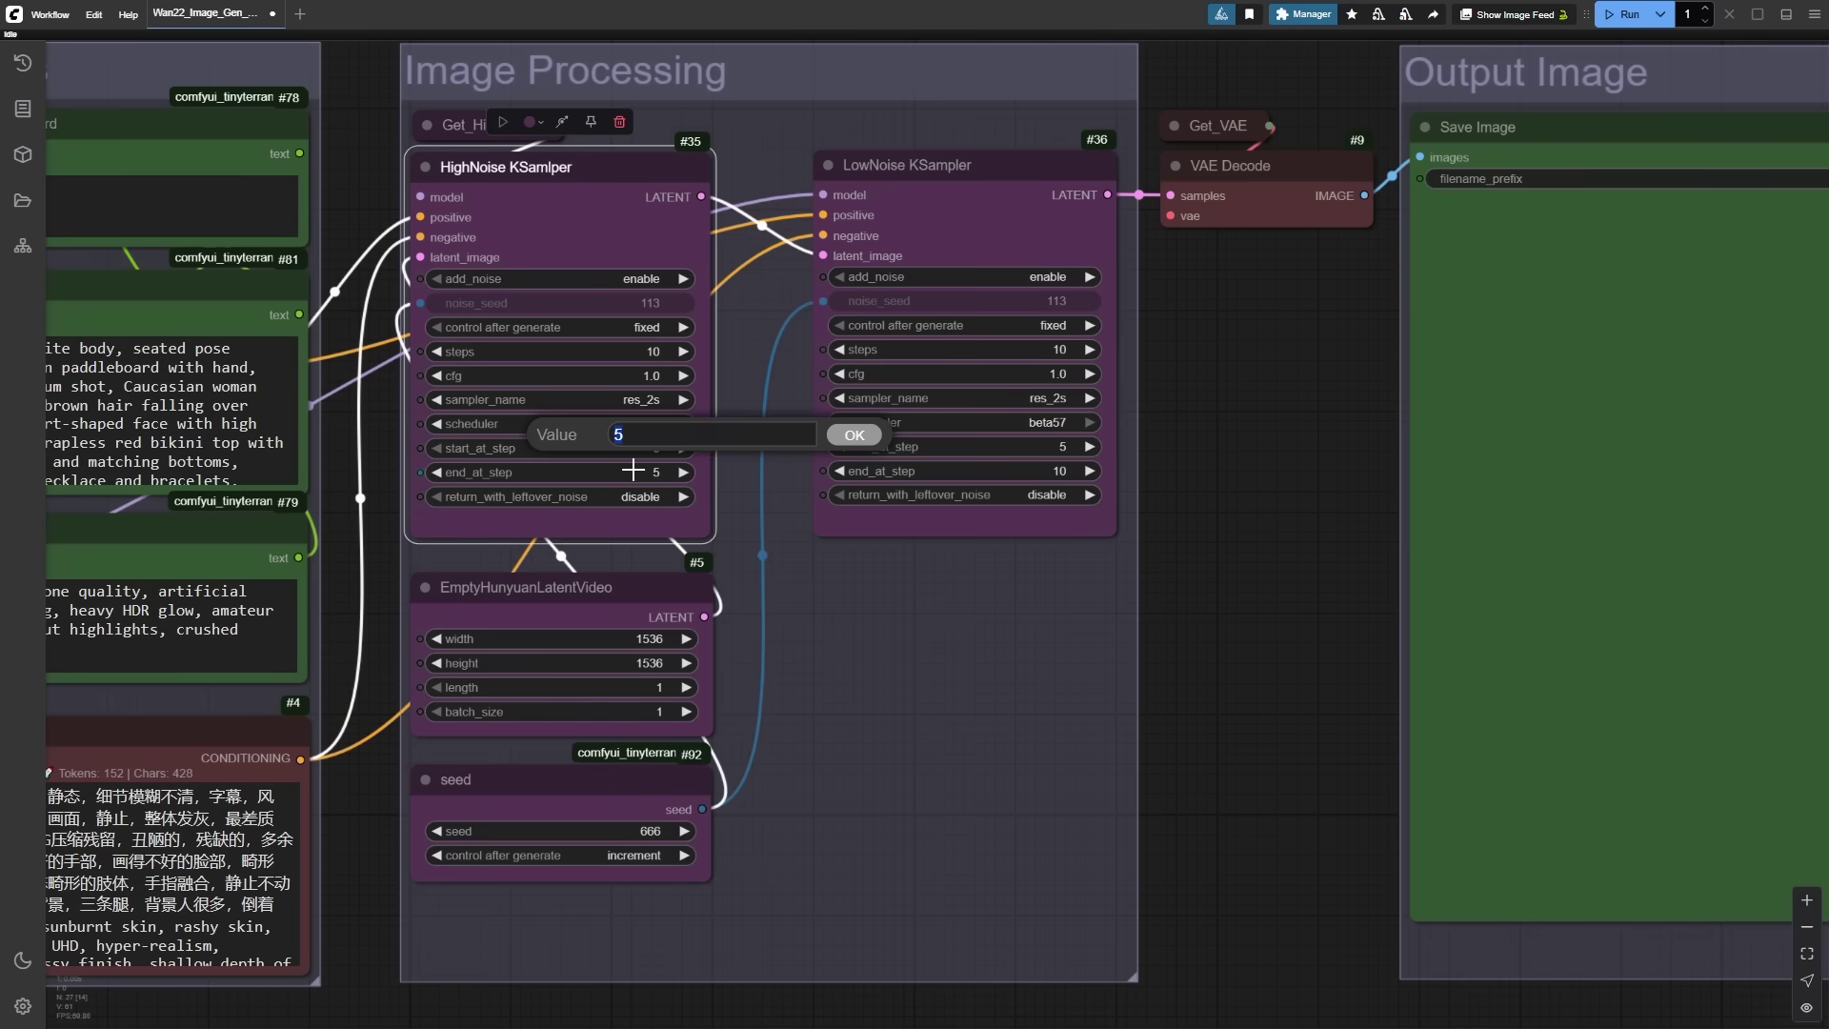
pyautogui.click(853, 439)
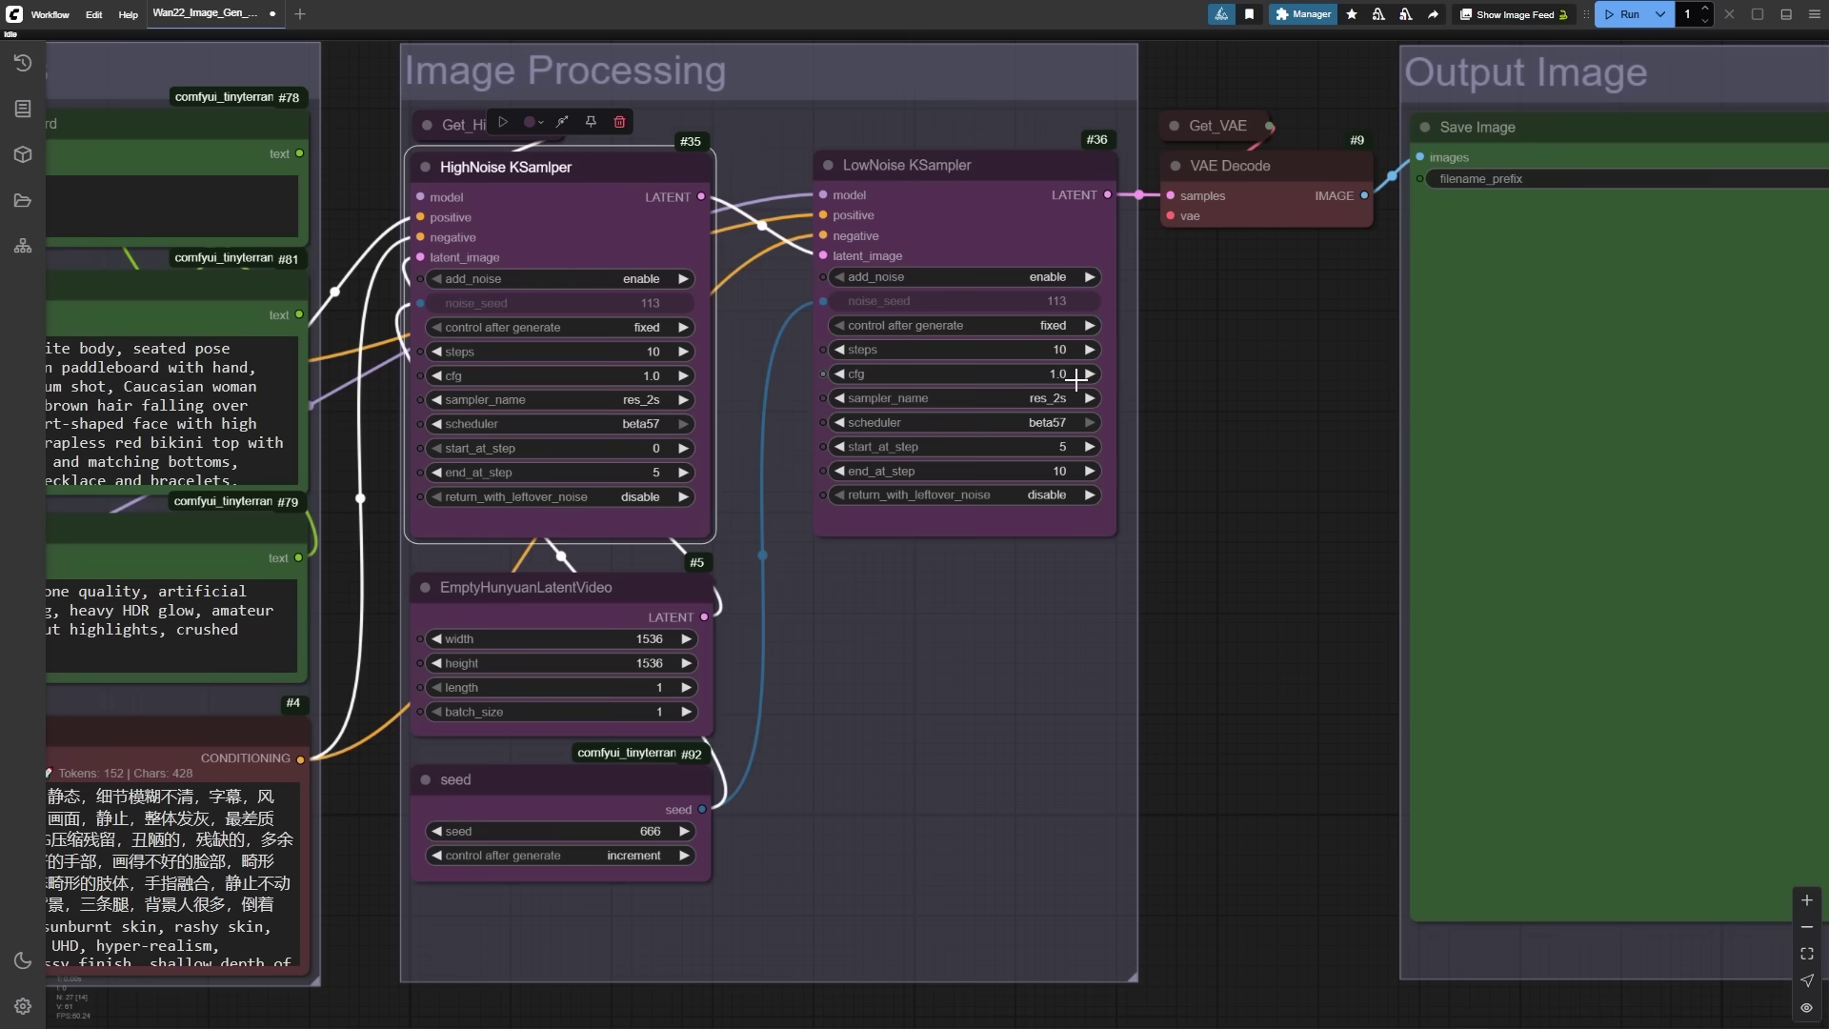
pyautogui.click(1053, 446)
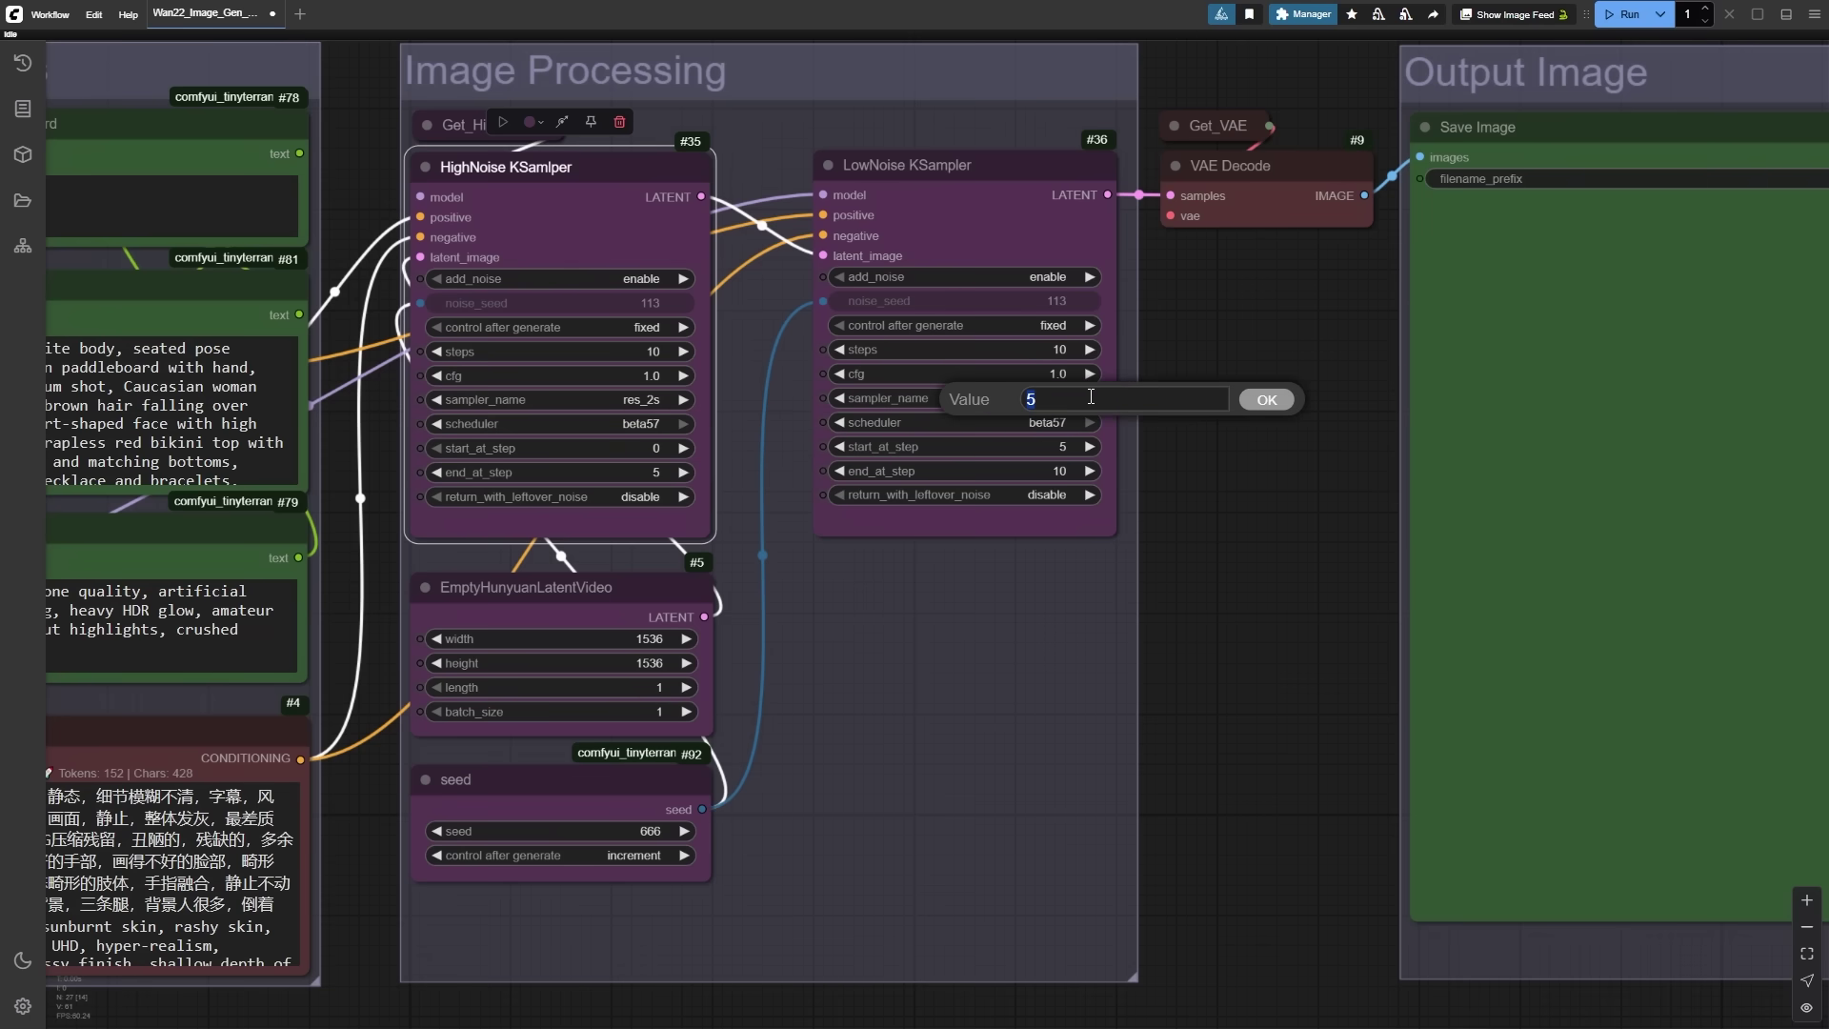
pyautogui.click(1265, 400)
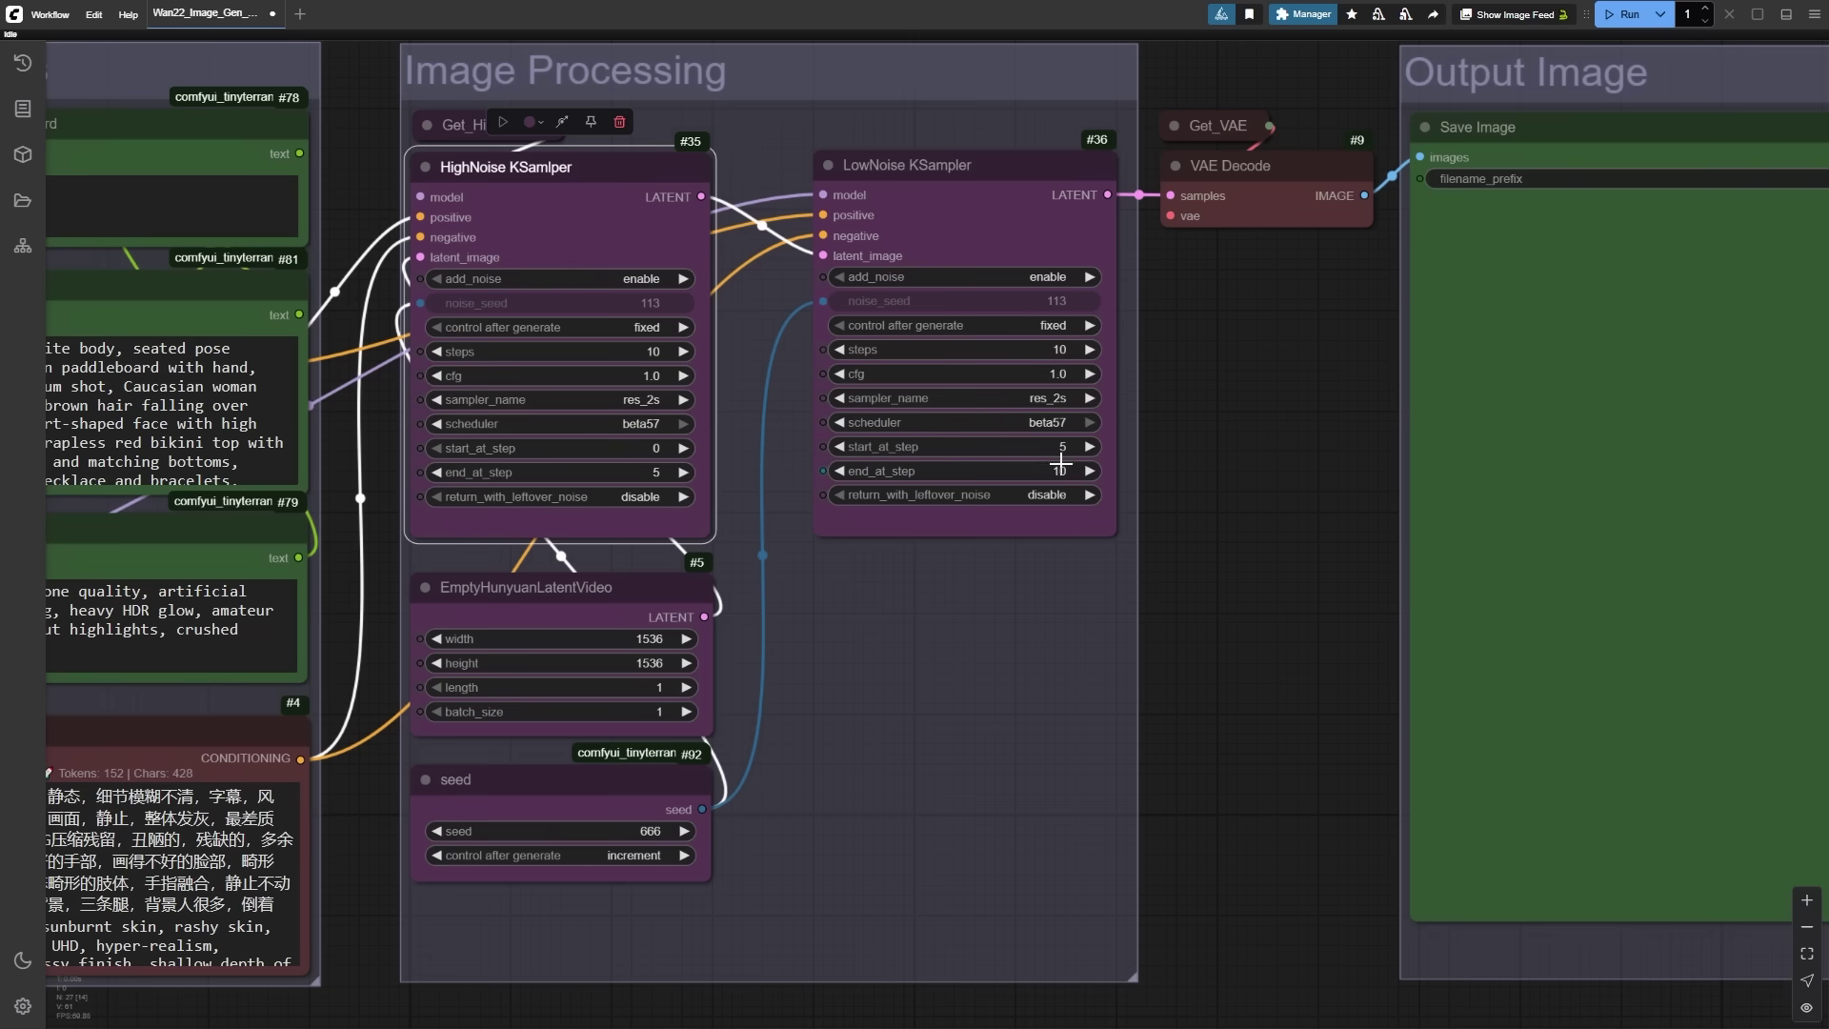
pyautogui.click(1059, 471)
pyautogui.click(1258, 429)
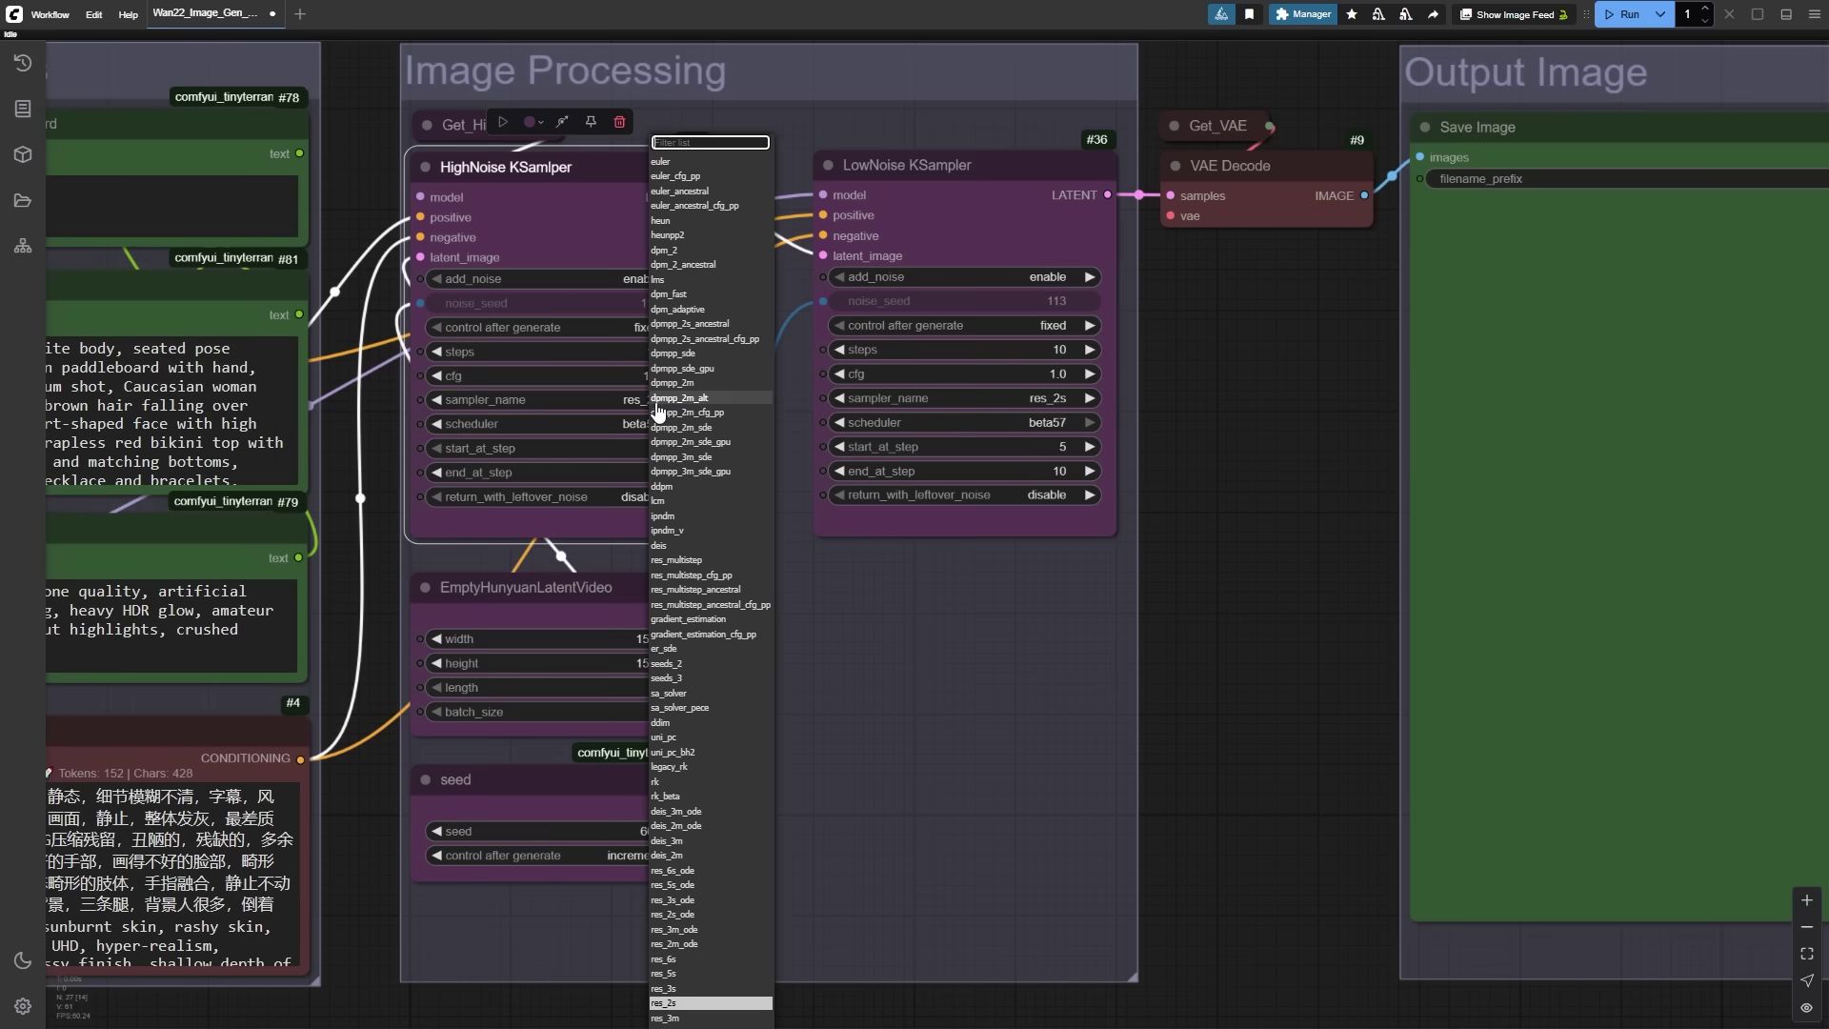
# Step: Keep the HighNoise sampler on res_2s with beta57 scheduler, then bring up ComfyUI Manager
pyautogui.click(658, 400)
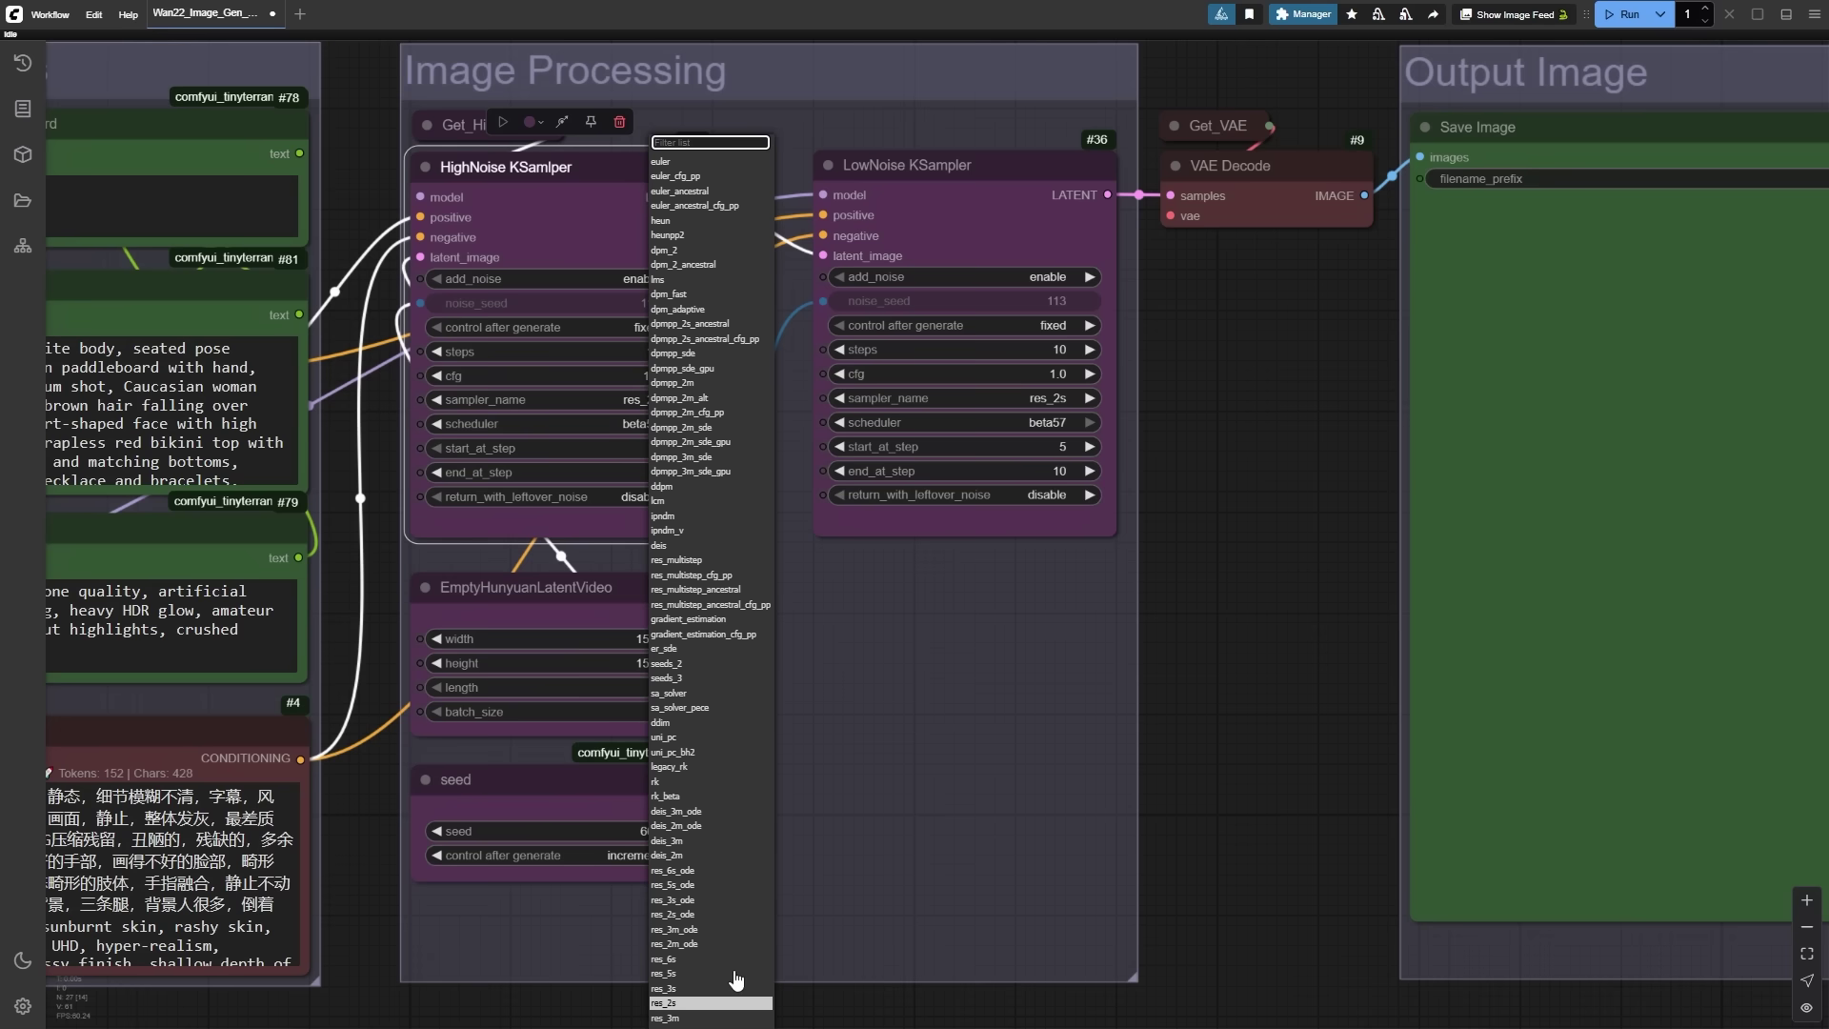
pyautogui.click(678, 1003)
pyautogui.click(649, 425)
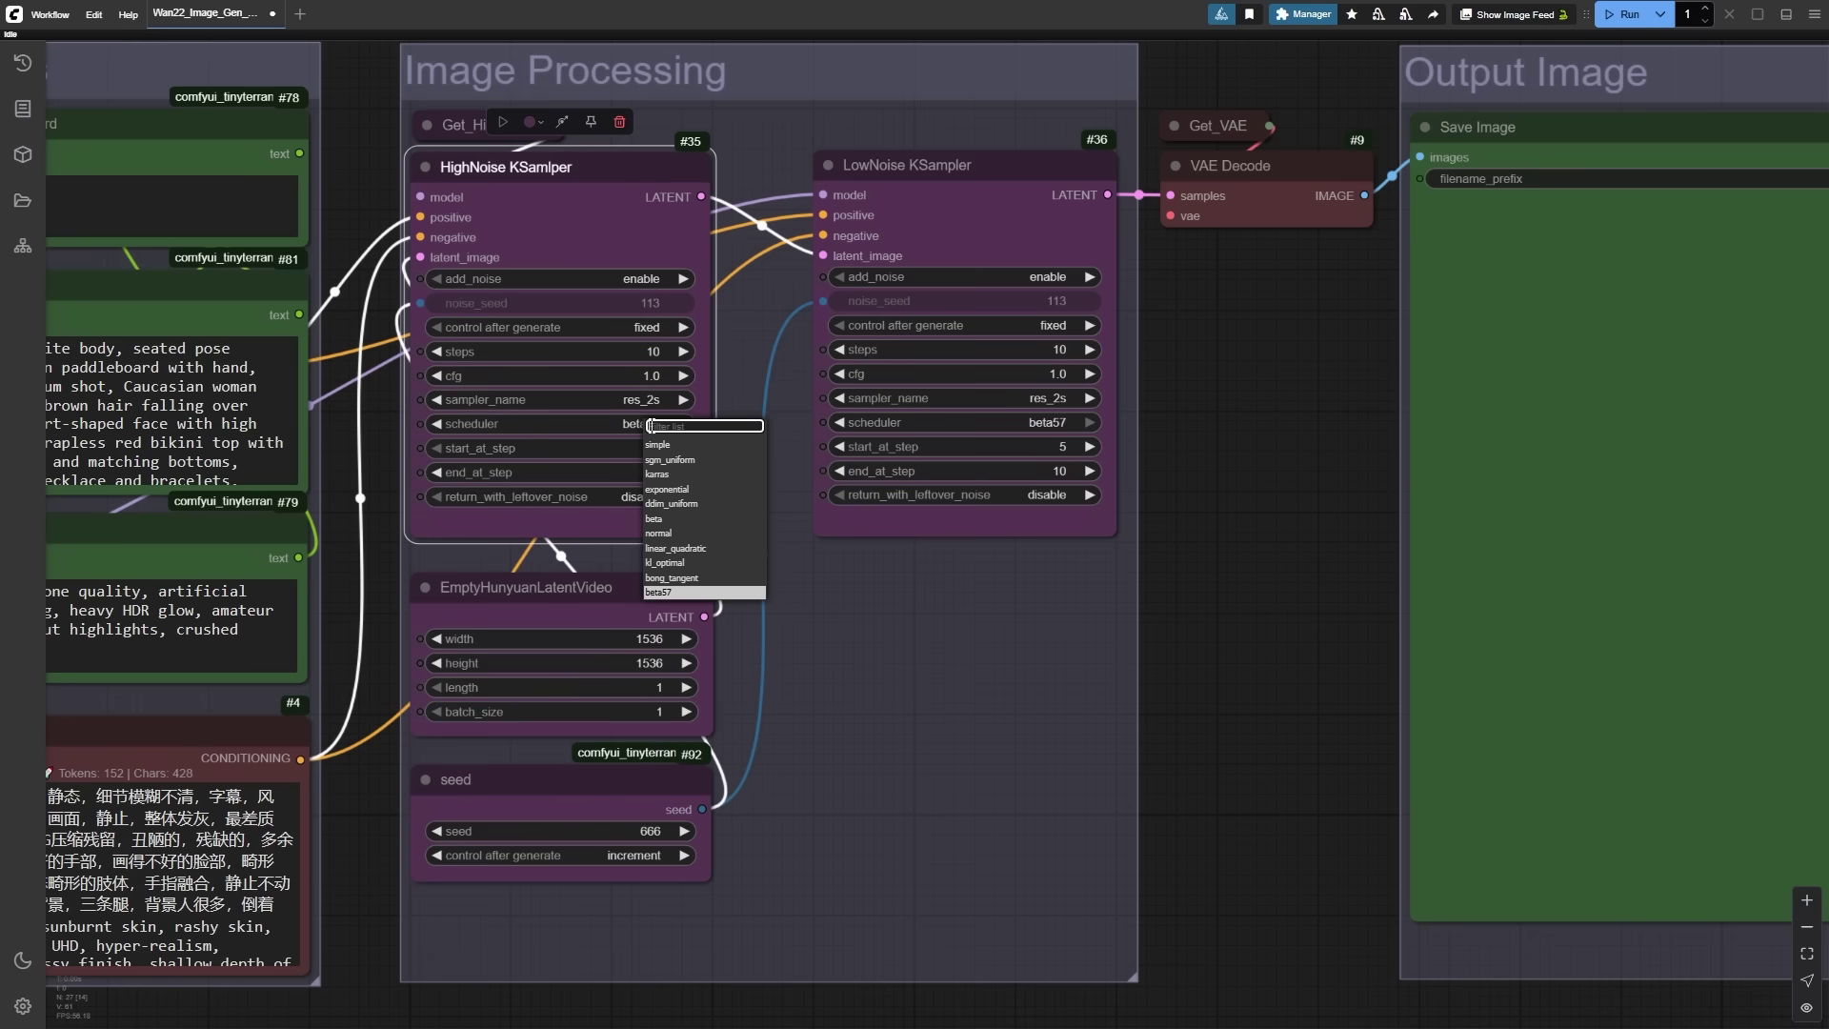
pyautogui.click(672, 592)
pyautogui.click(785, 356)
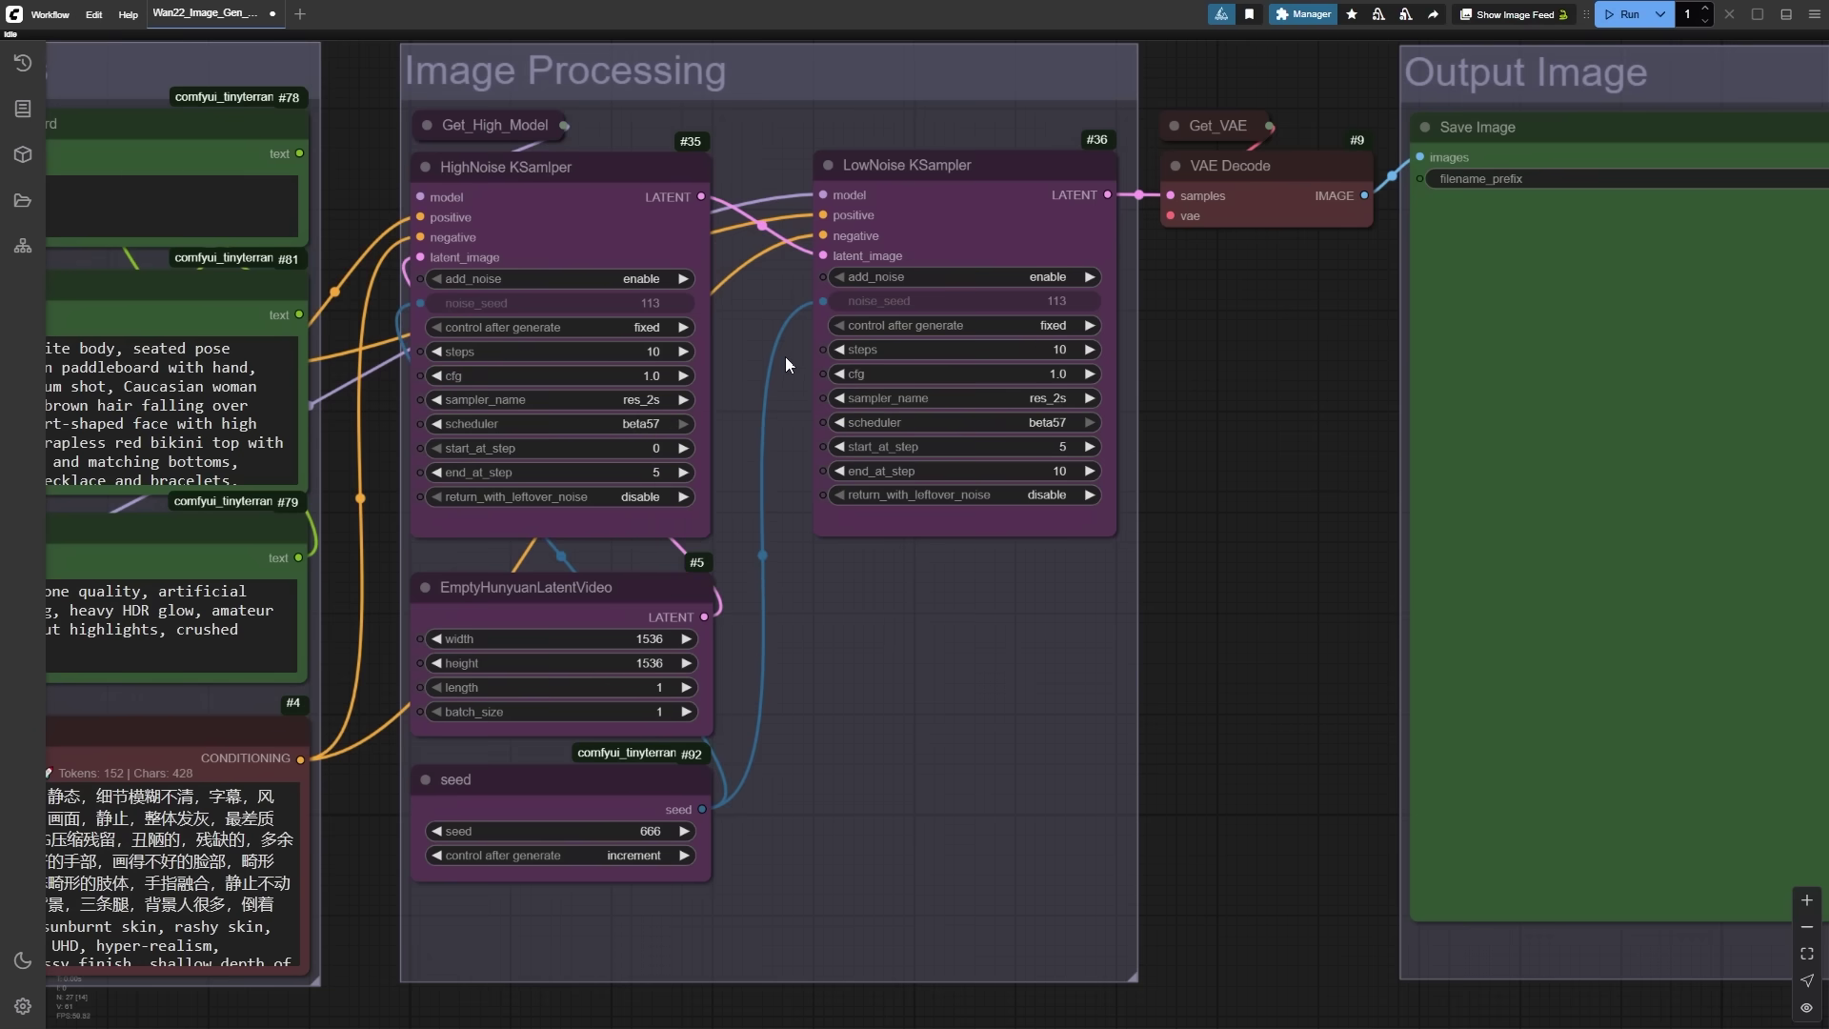
pyautogui.click(1297, 15)
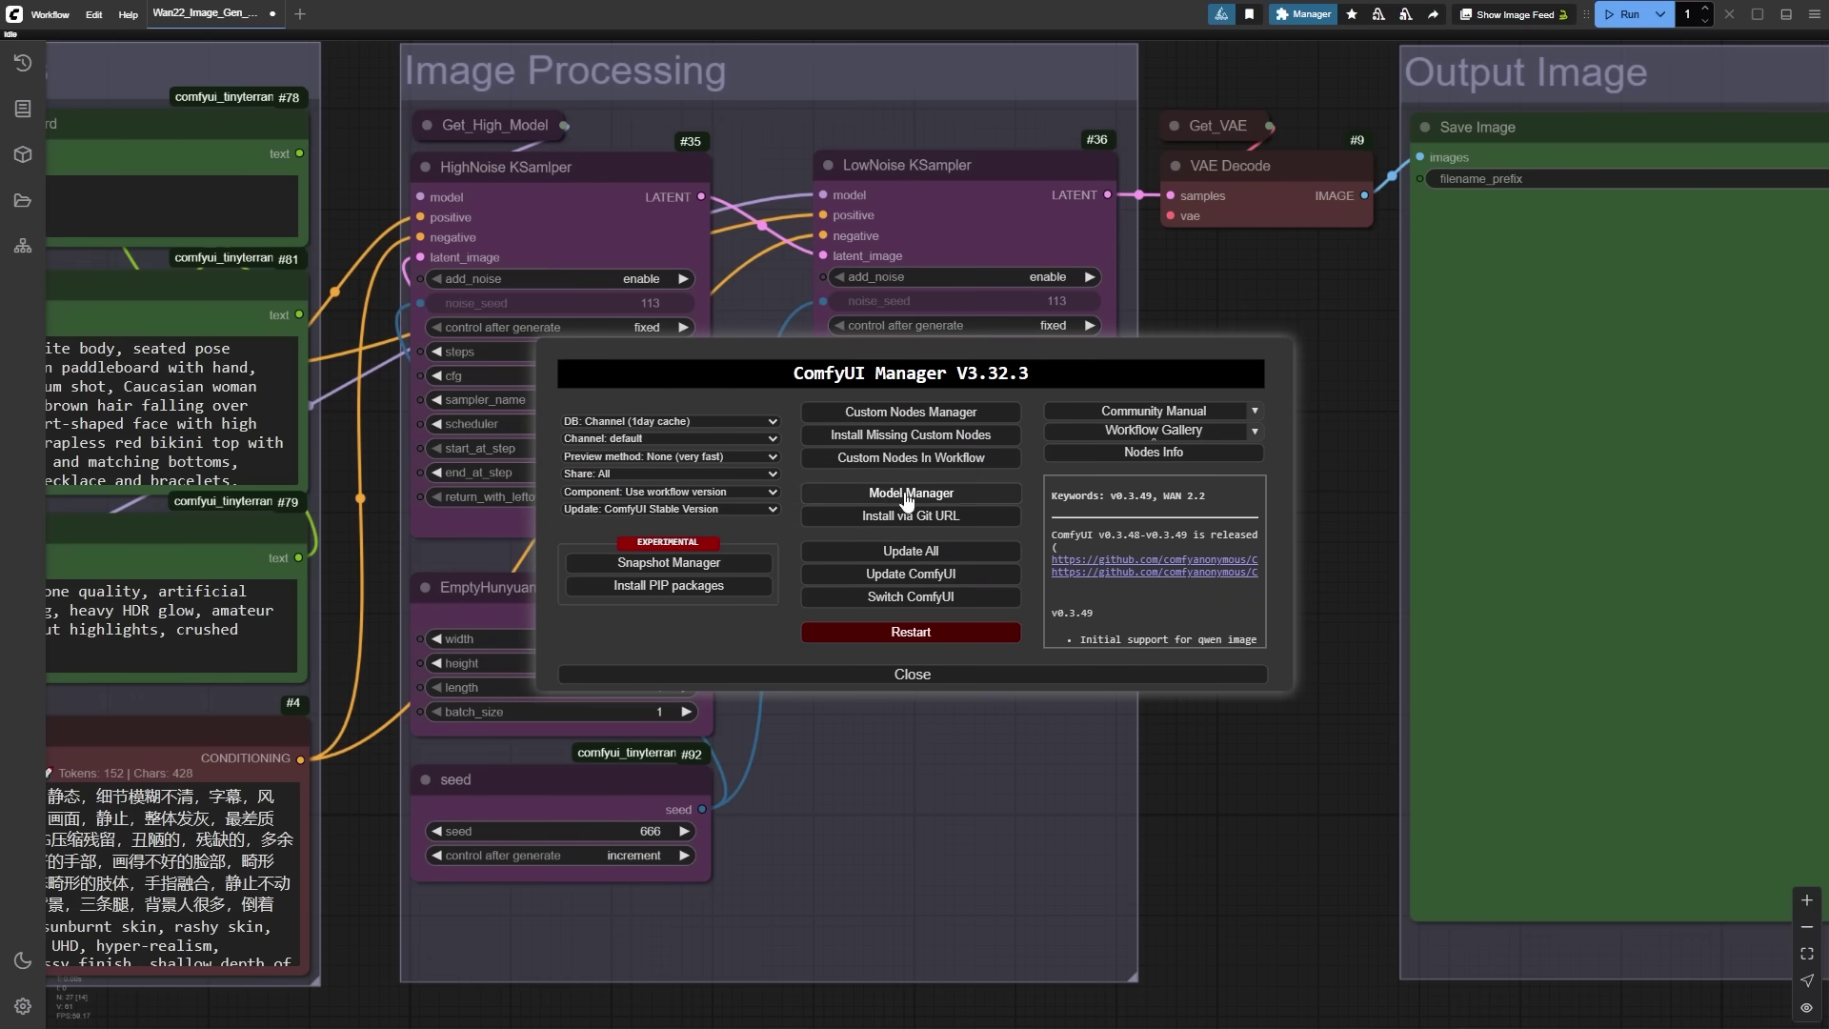
# Step: Search the Custom Nodes Manager for 'res4' to find the installed RES4LYF pack, then close the Manager
pyautogui.click(903, 413)
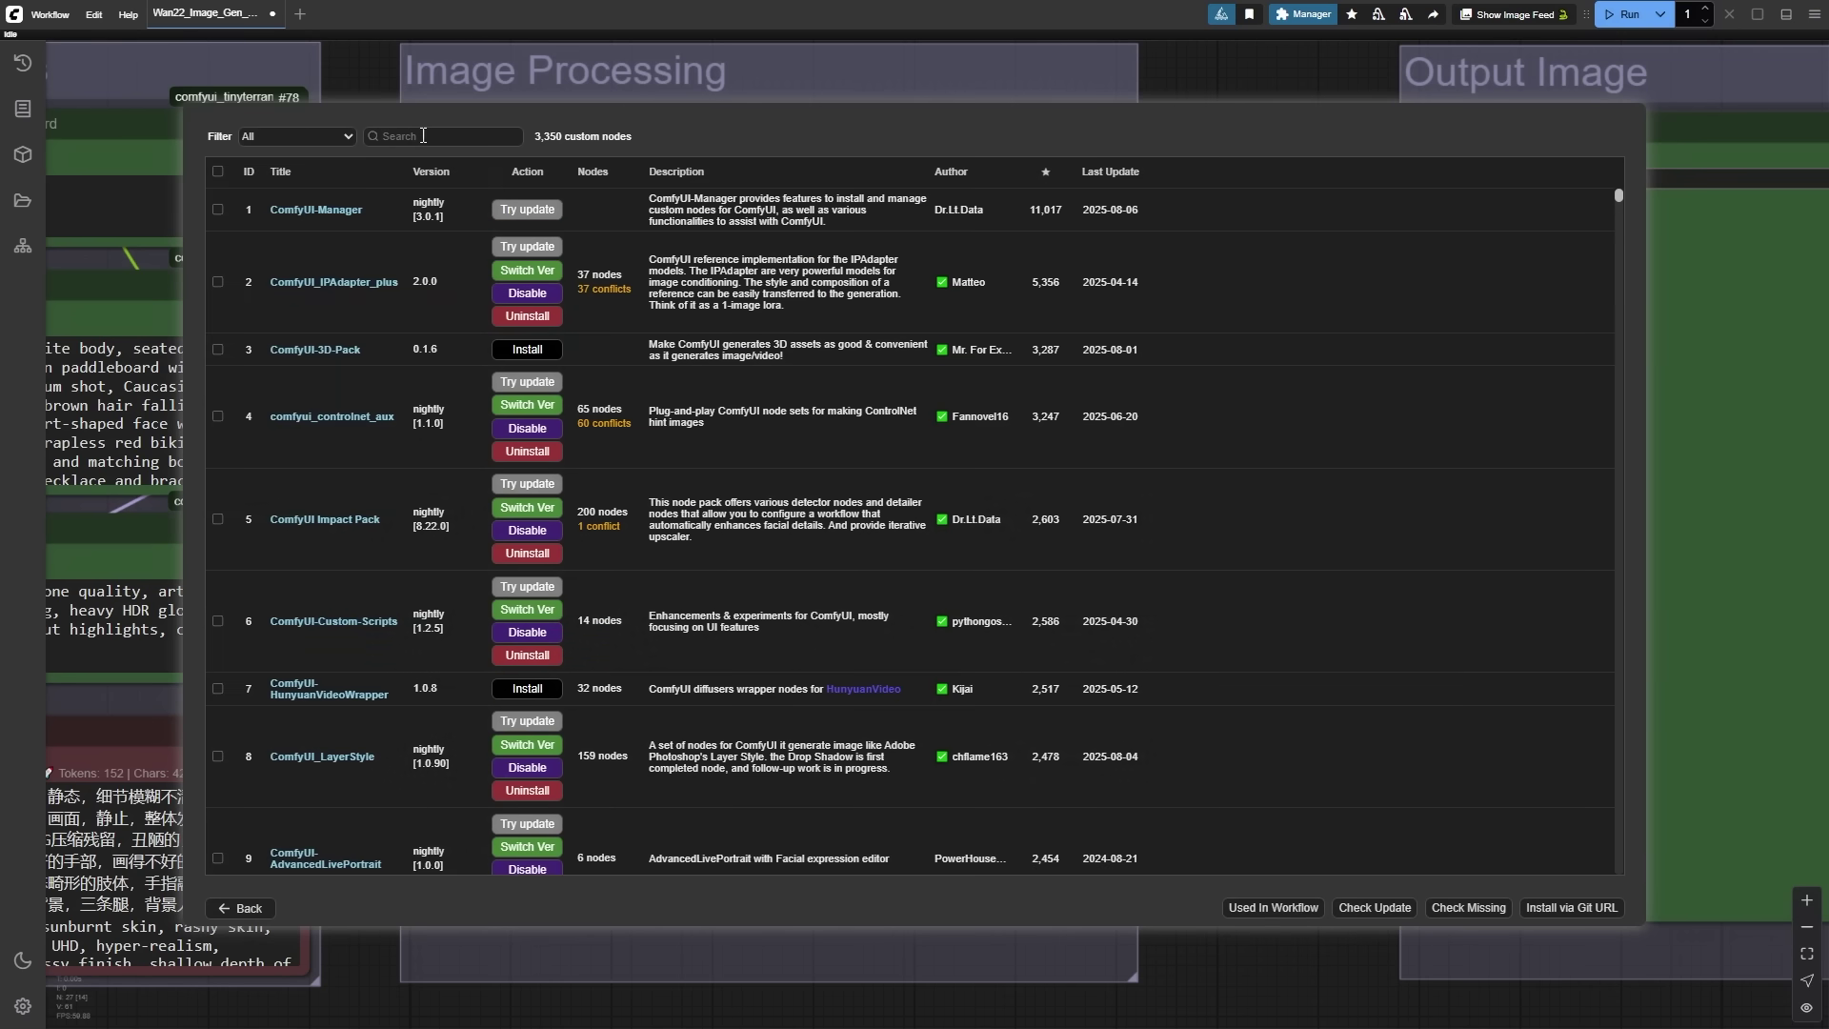
pyautogui.click(421, 137)
pyautogui.write('r')
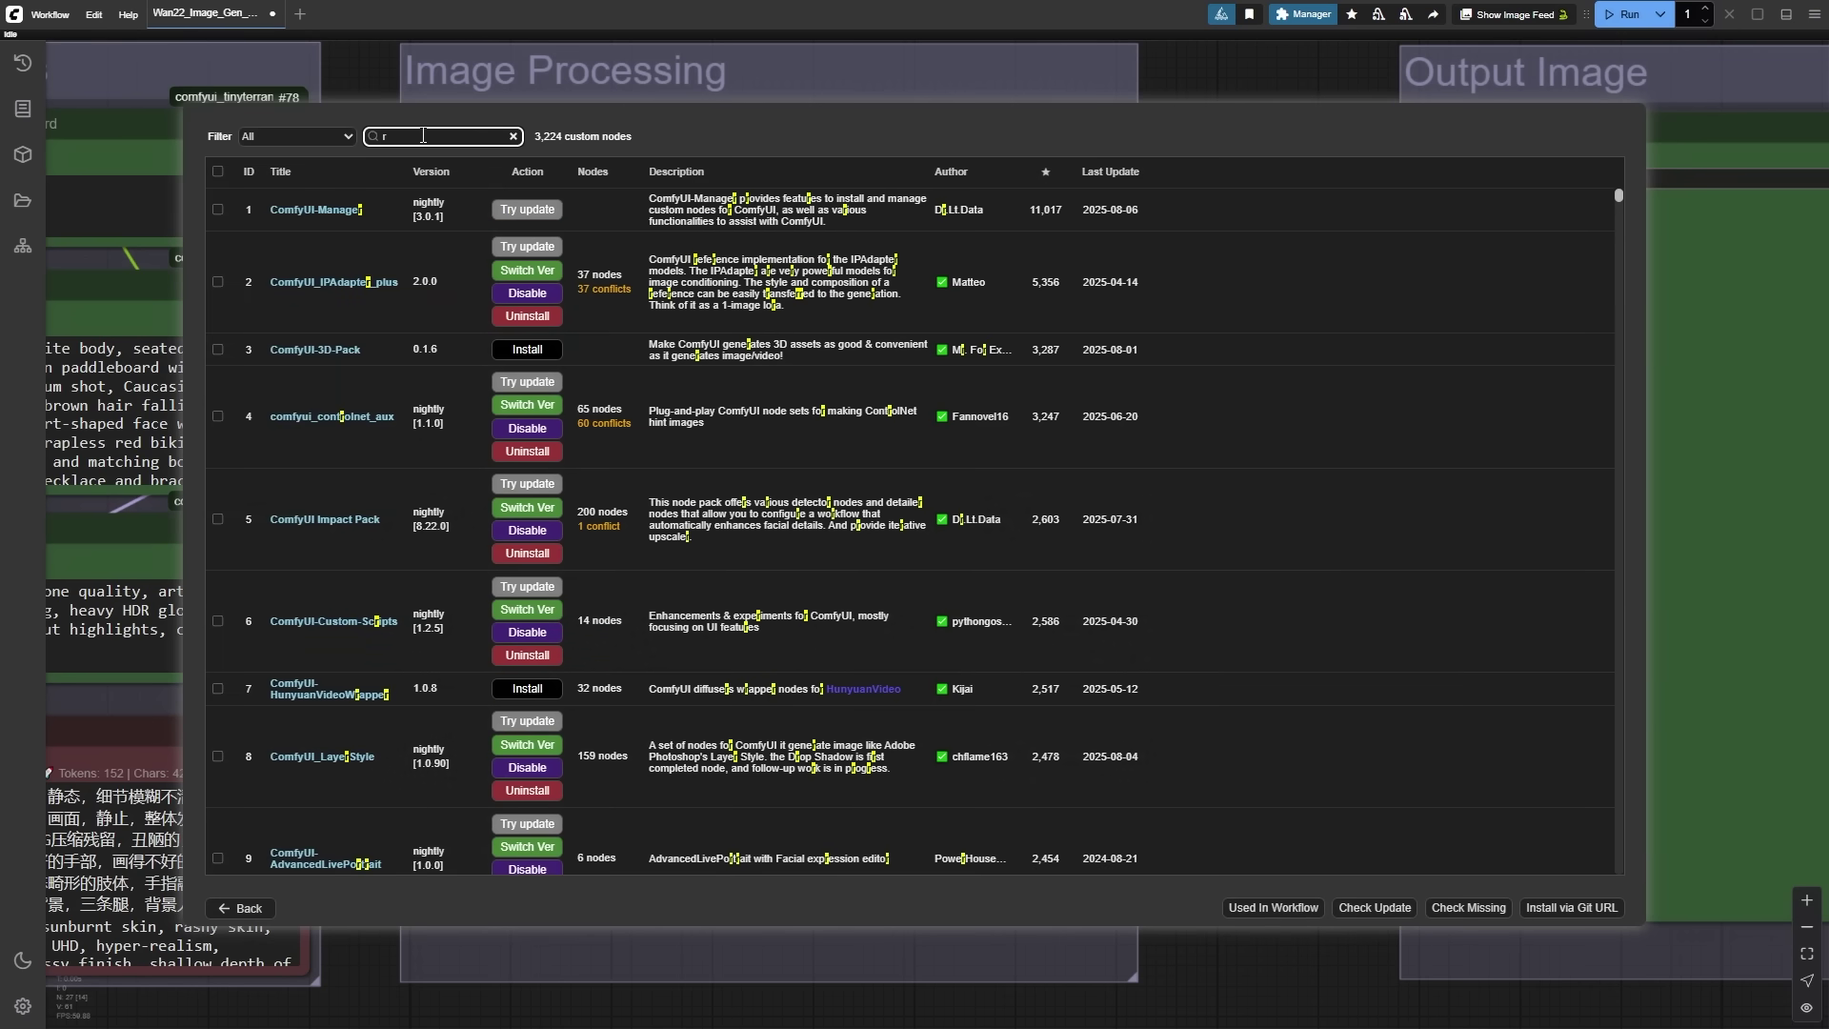
pyautogui.write('es4')
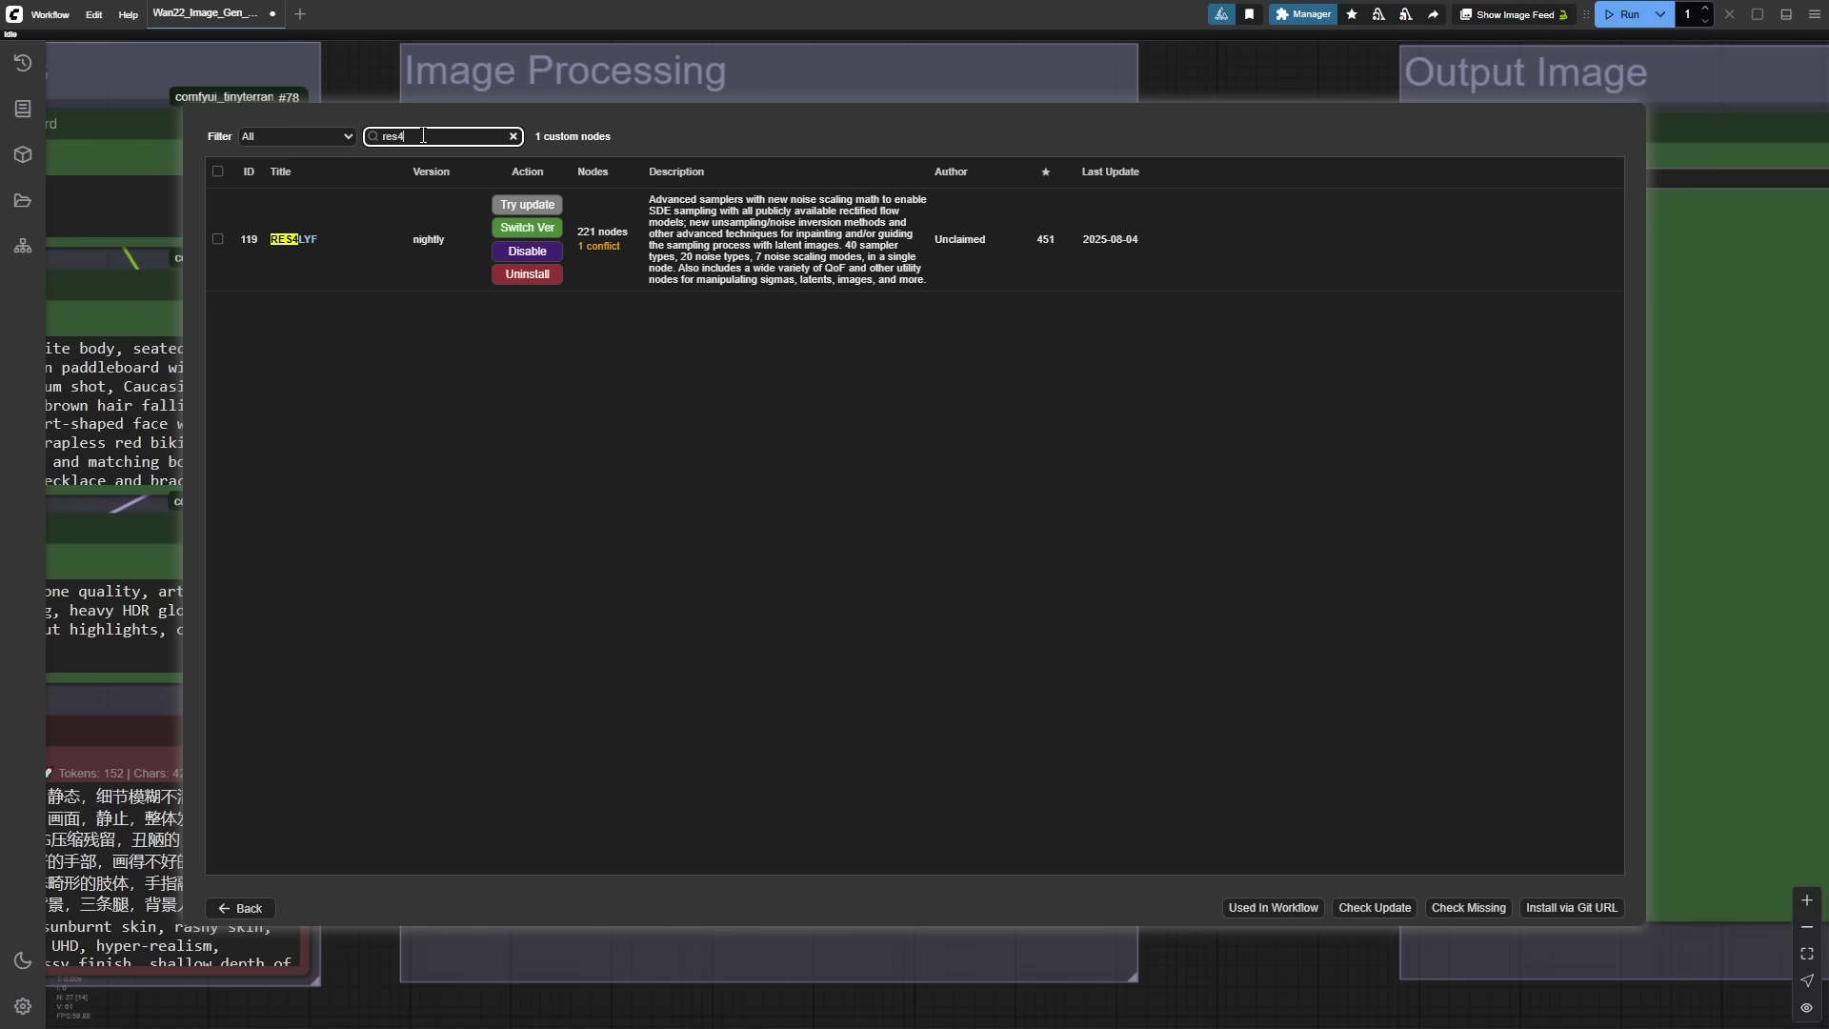
pyautogui.click(365, 365)
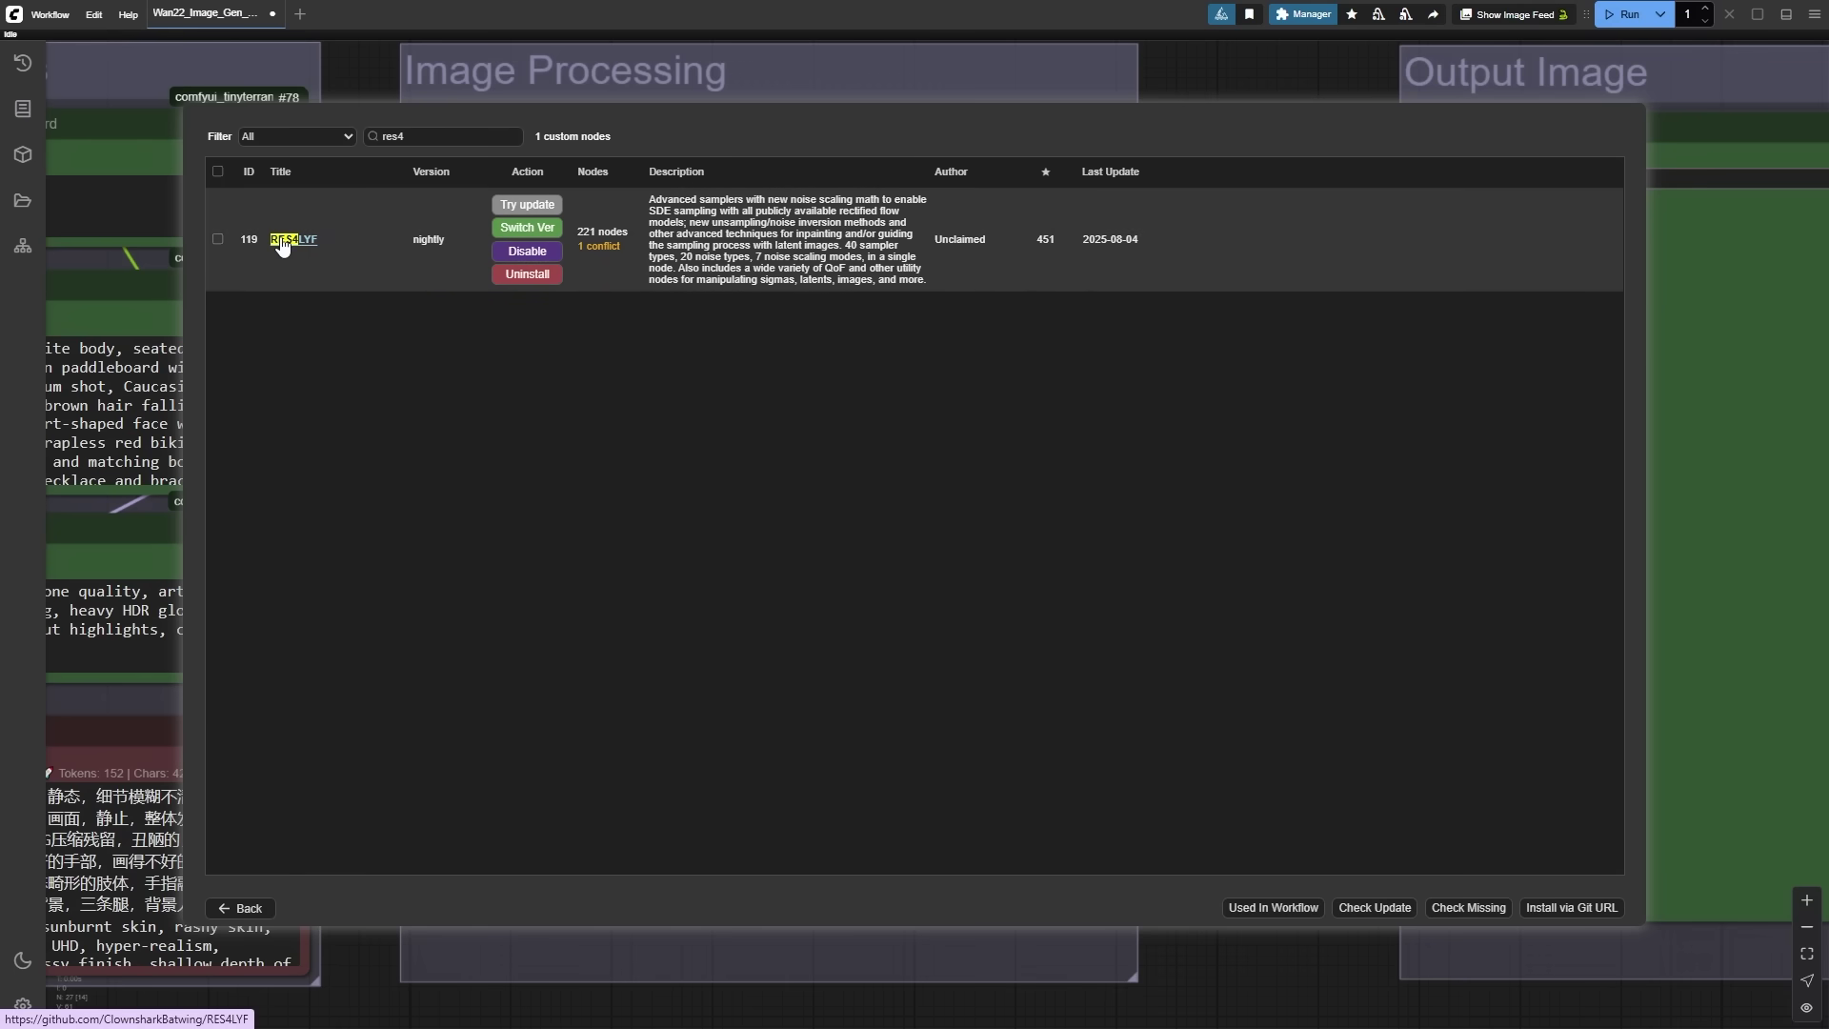
pyautogui.press('Escape')
pyautogui.scroll(2, 1314, 751)
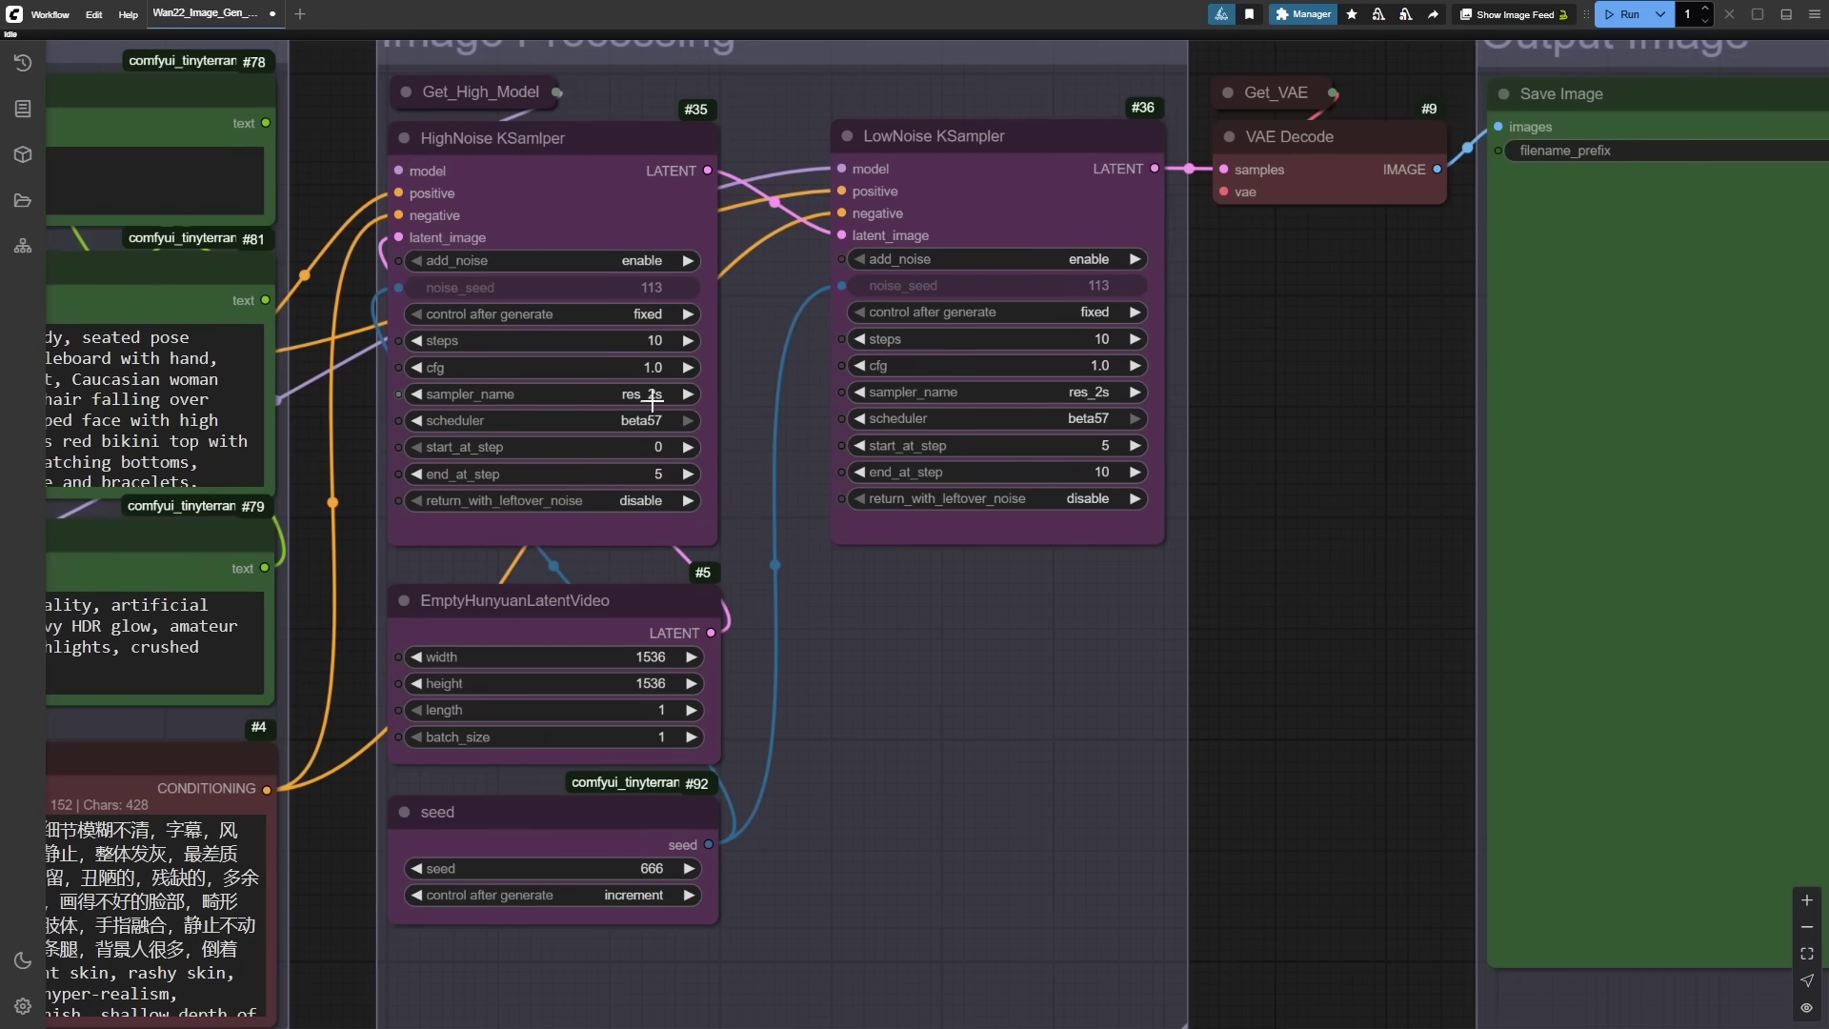
# Step: Set the HighNoise sampler to res_2s and zoom out to show every workflow group
pyautogui.click(648, 396)
pyautogui.click(655, 1003)
pyautogui.scroll(-5, 1086, 622)
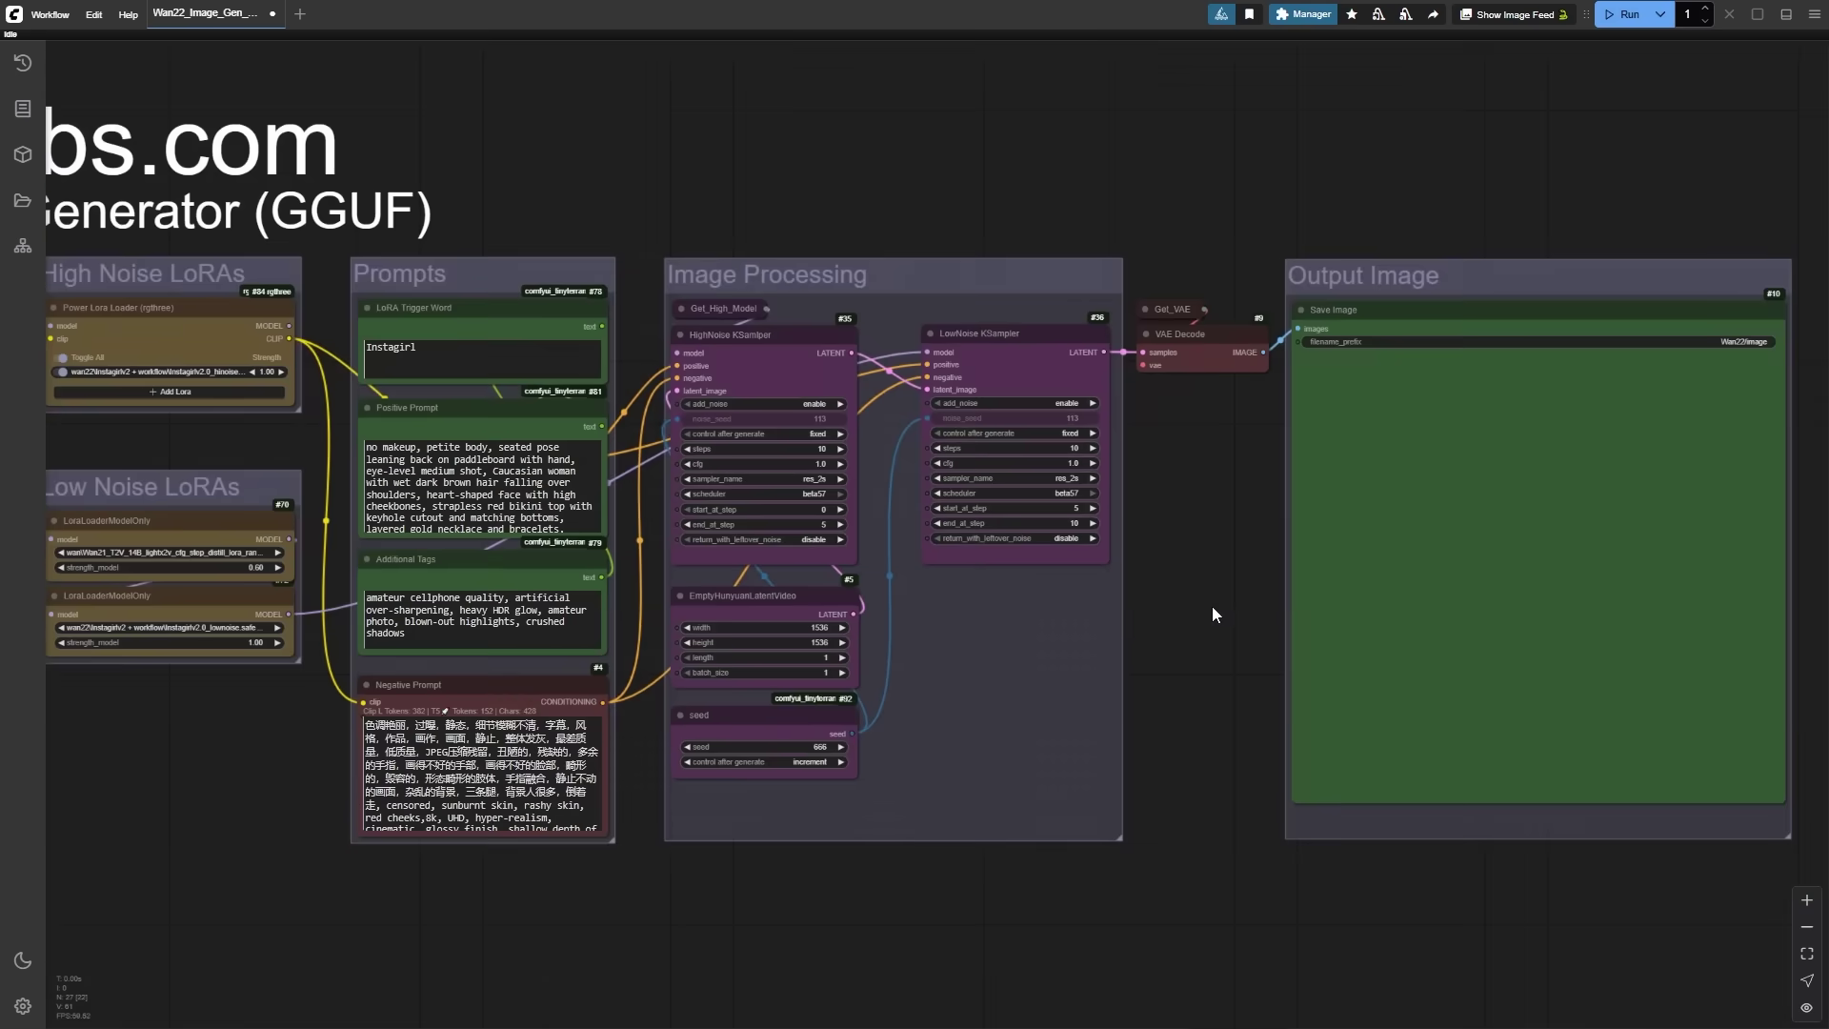
pyautogui.moveTo(1208, 613)
pyautogui.mouseDown()
pyautogui.moveTo(877, 604)
pyautogui.moveTo(1221, 611)
pyautogui.mouseUp()
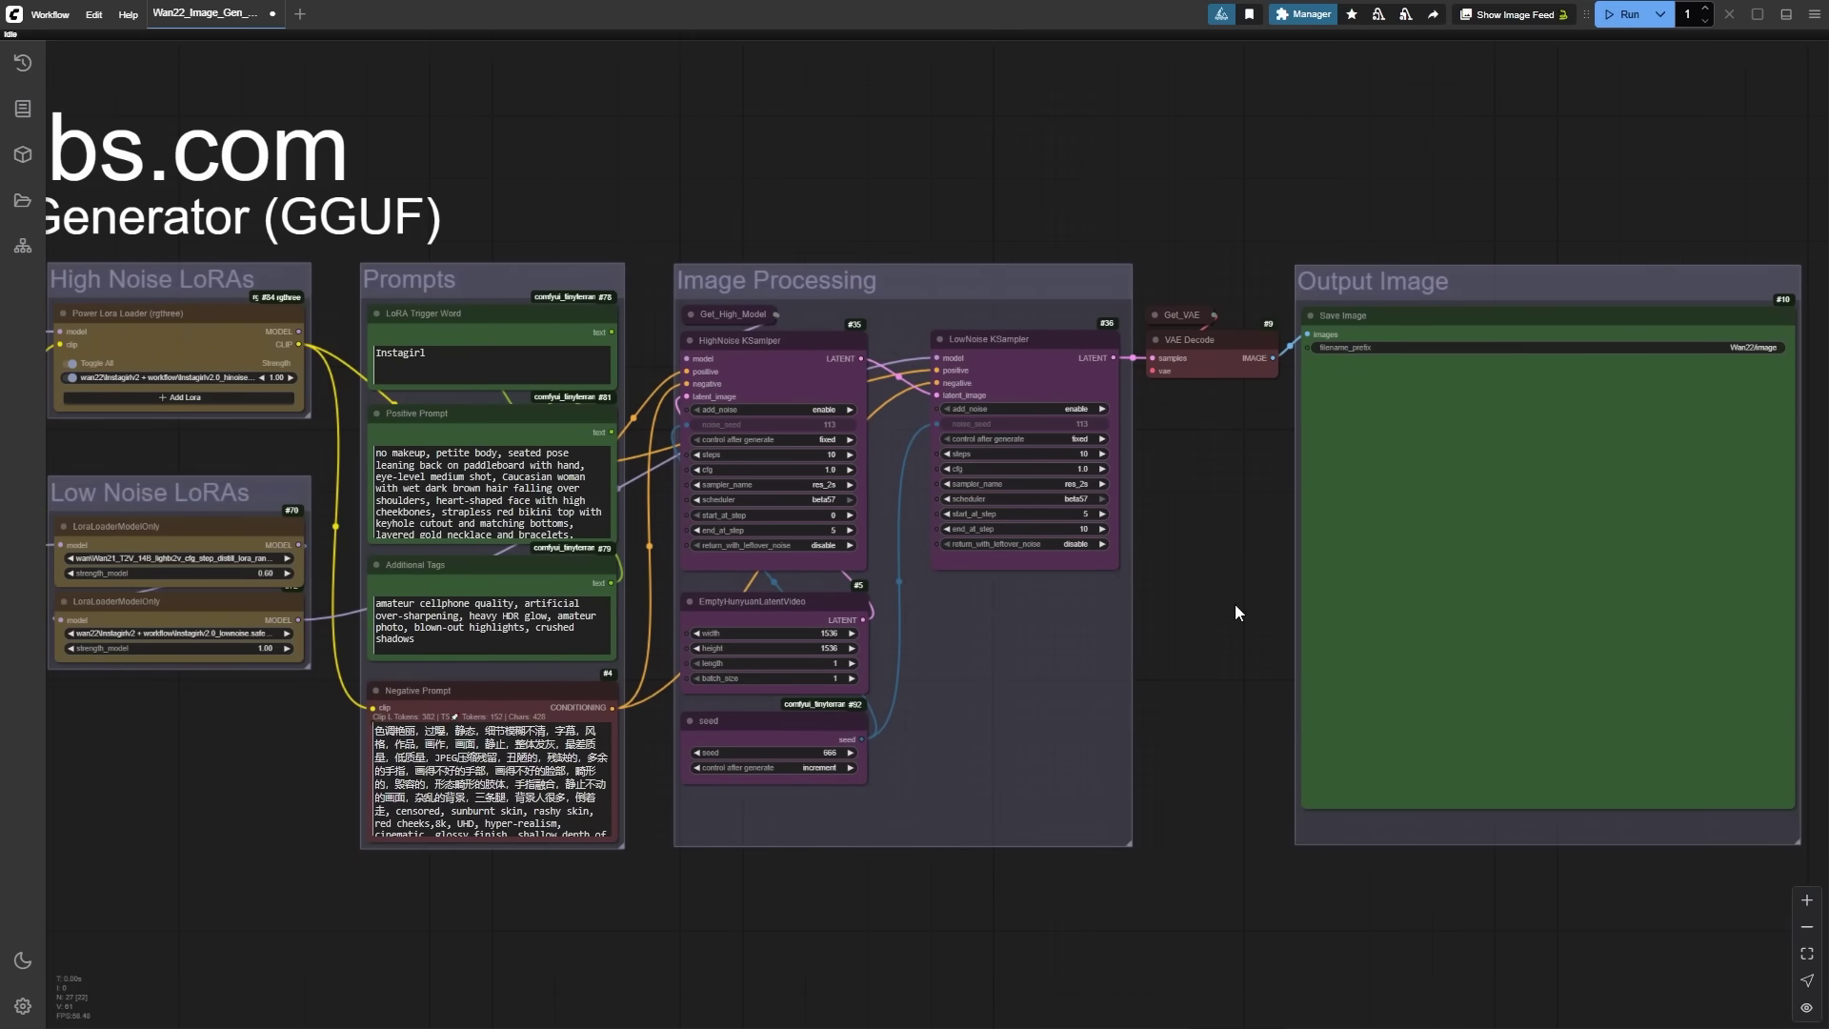
pyautogui.scroll(-4, 1235, 613)
pyautogui.scroll(2, 893, 362)
pyautogui.moveTo(827, 300); pyautogui.dragTo(864, 238)
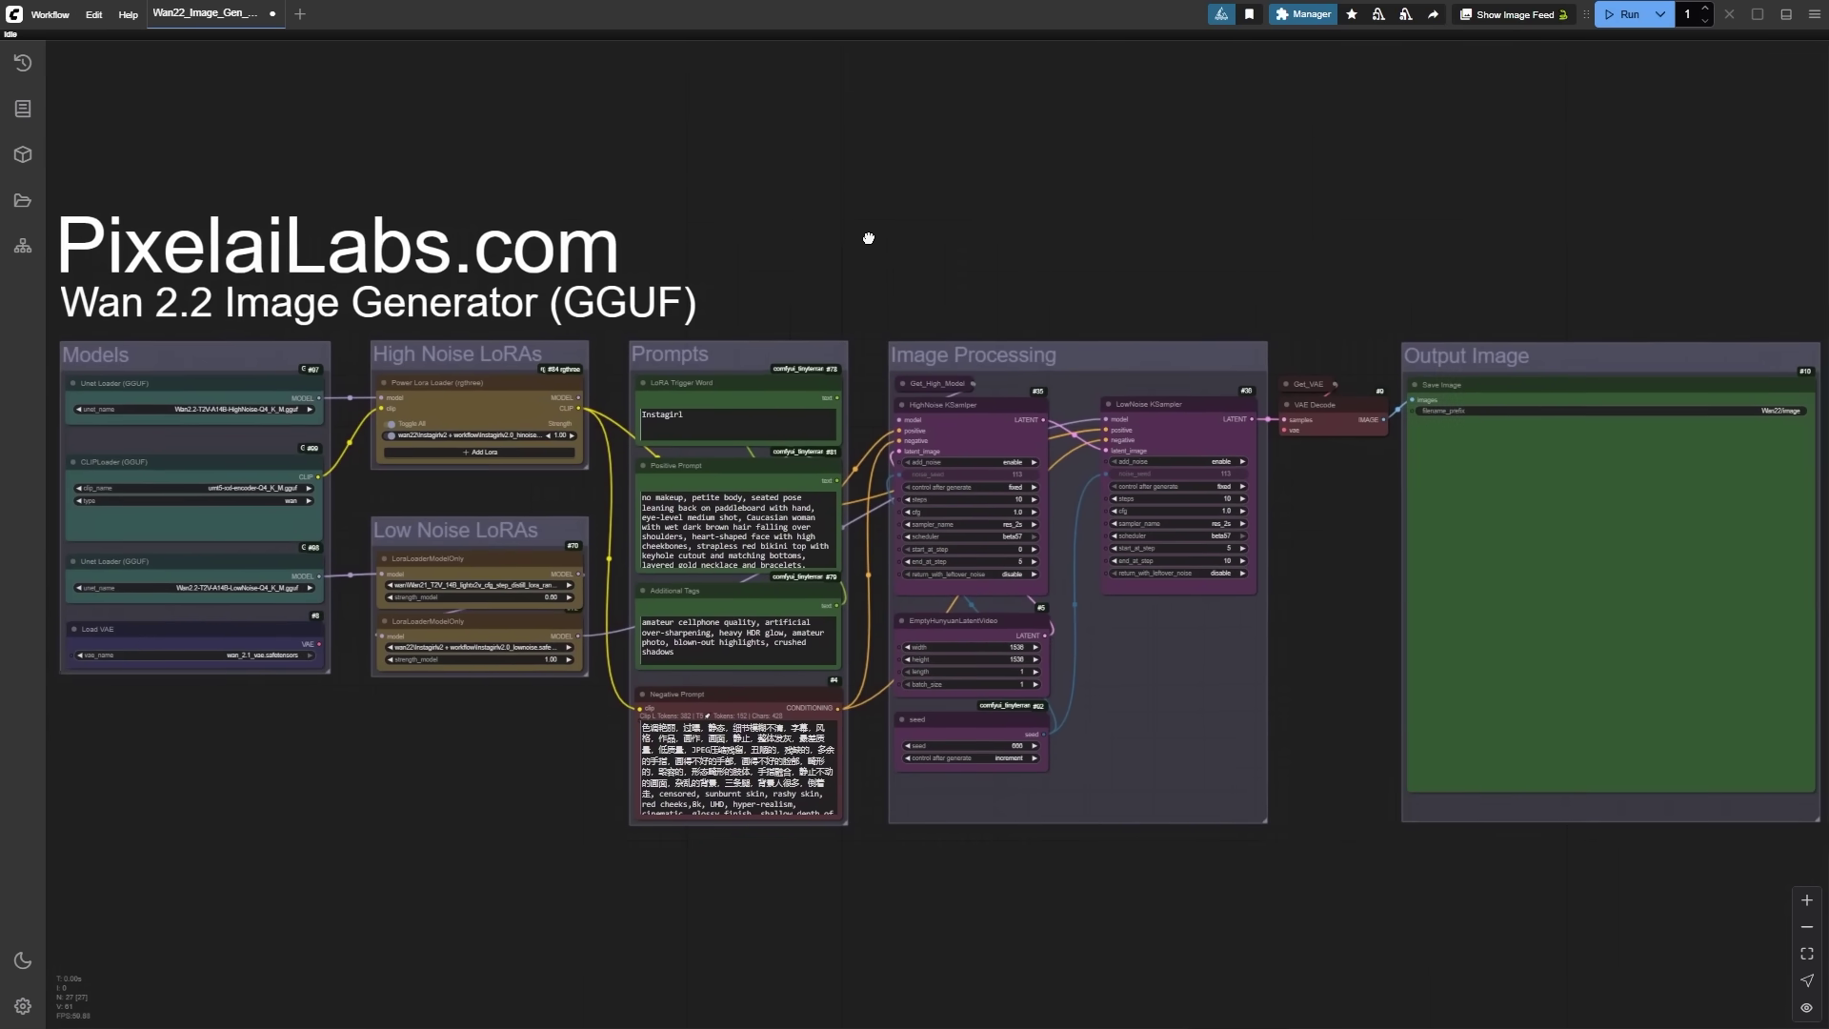
# Step: Run the workflow and show the console logs panel
pyautogui.click(1625, 14)
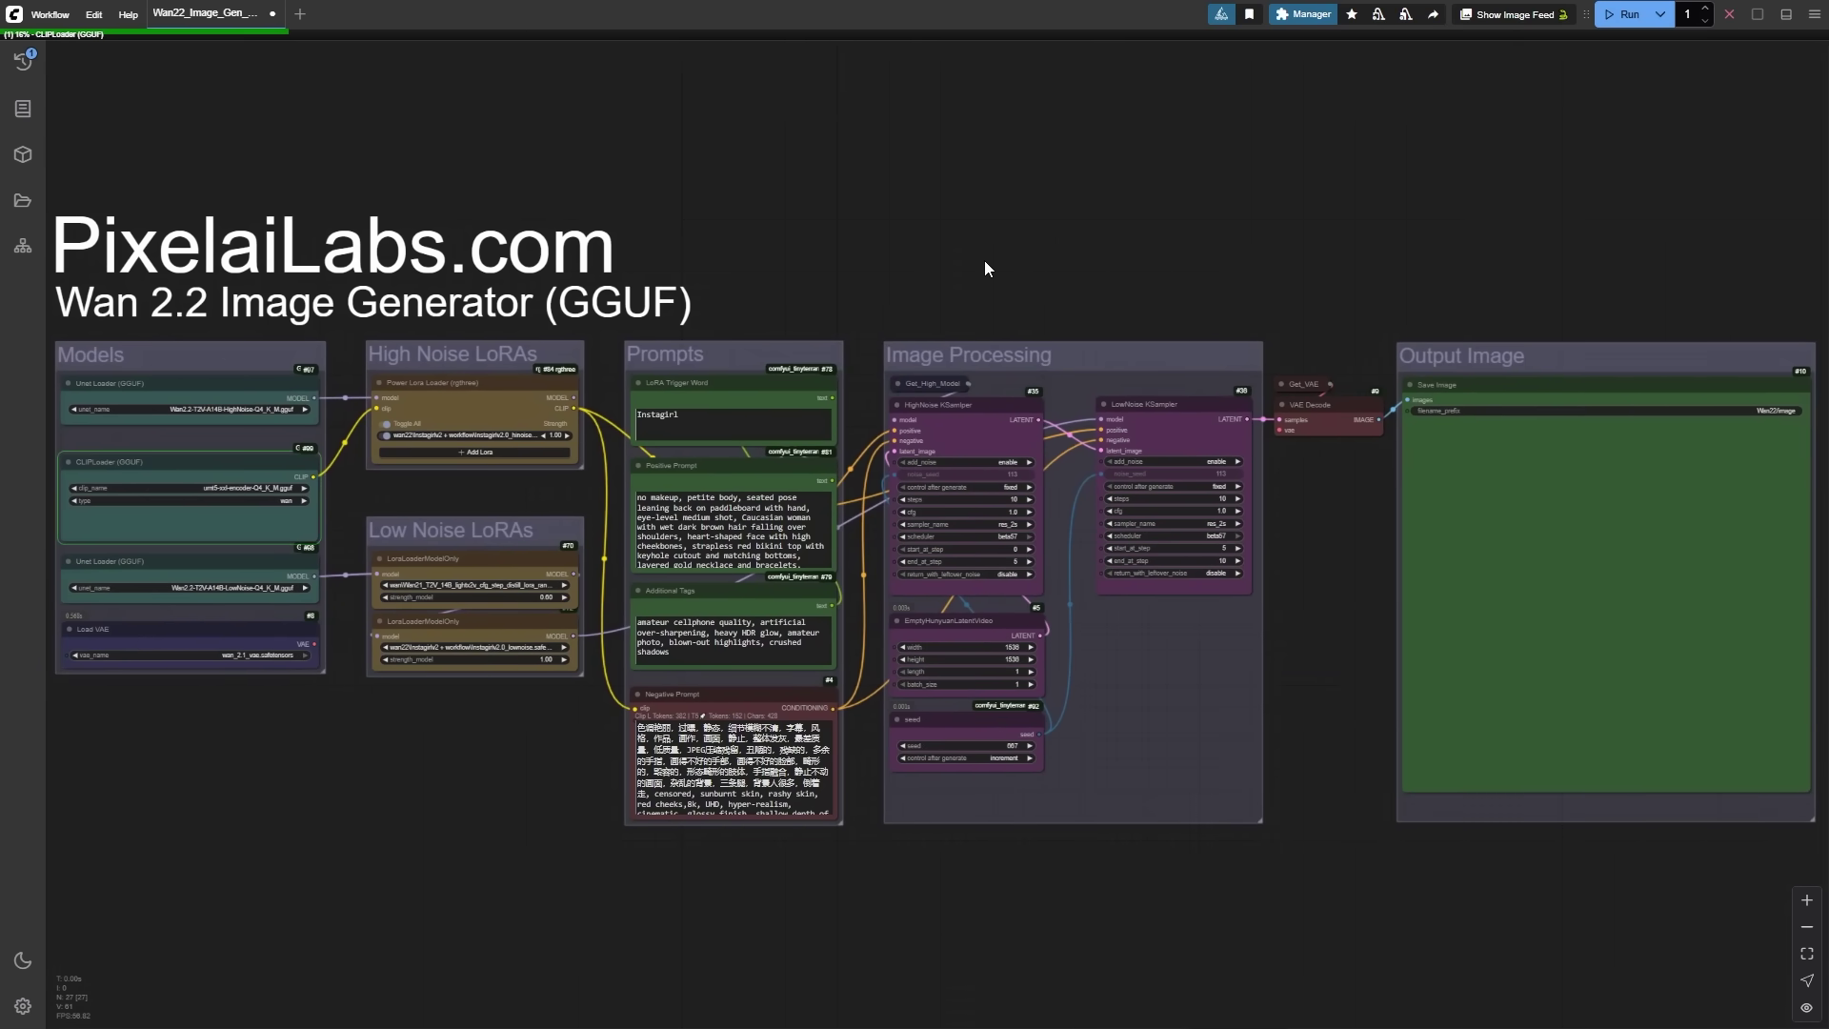
pyautogui.moveTo(985, 261); pyautogui.dragTo(1004, 89)
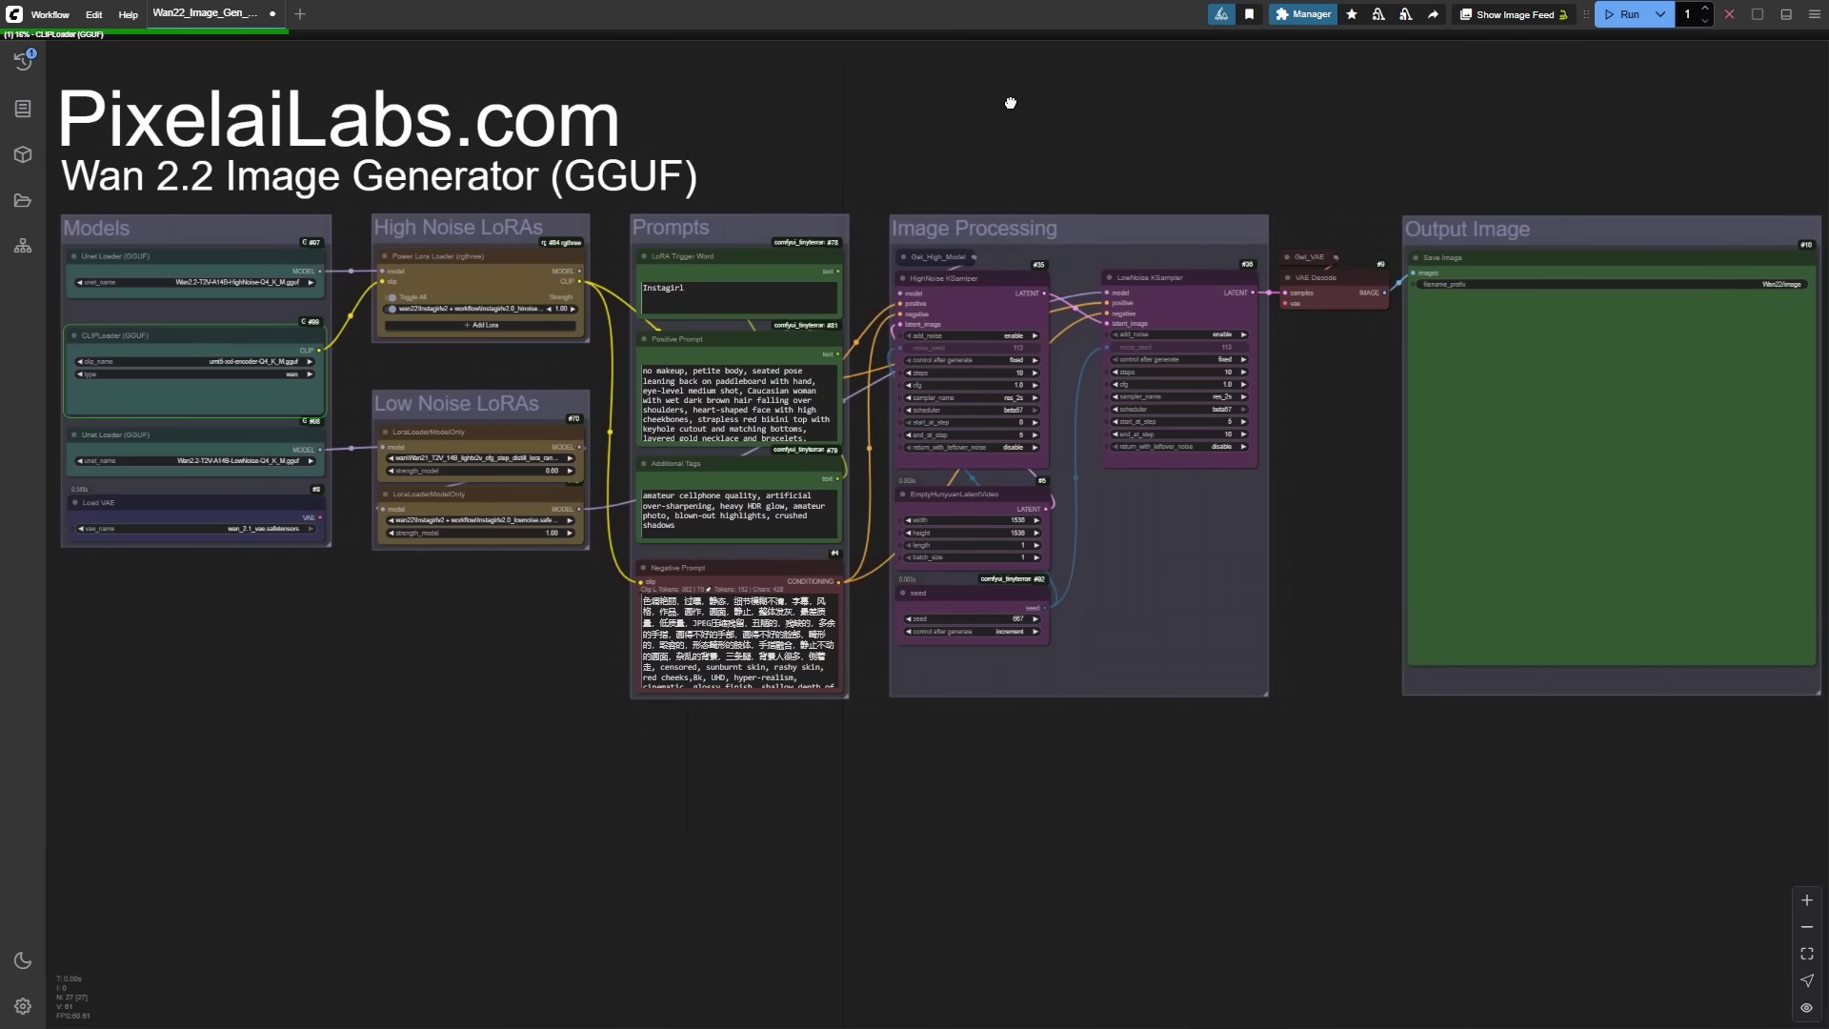
pyautogui.click(1786, 14)
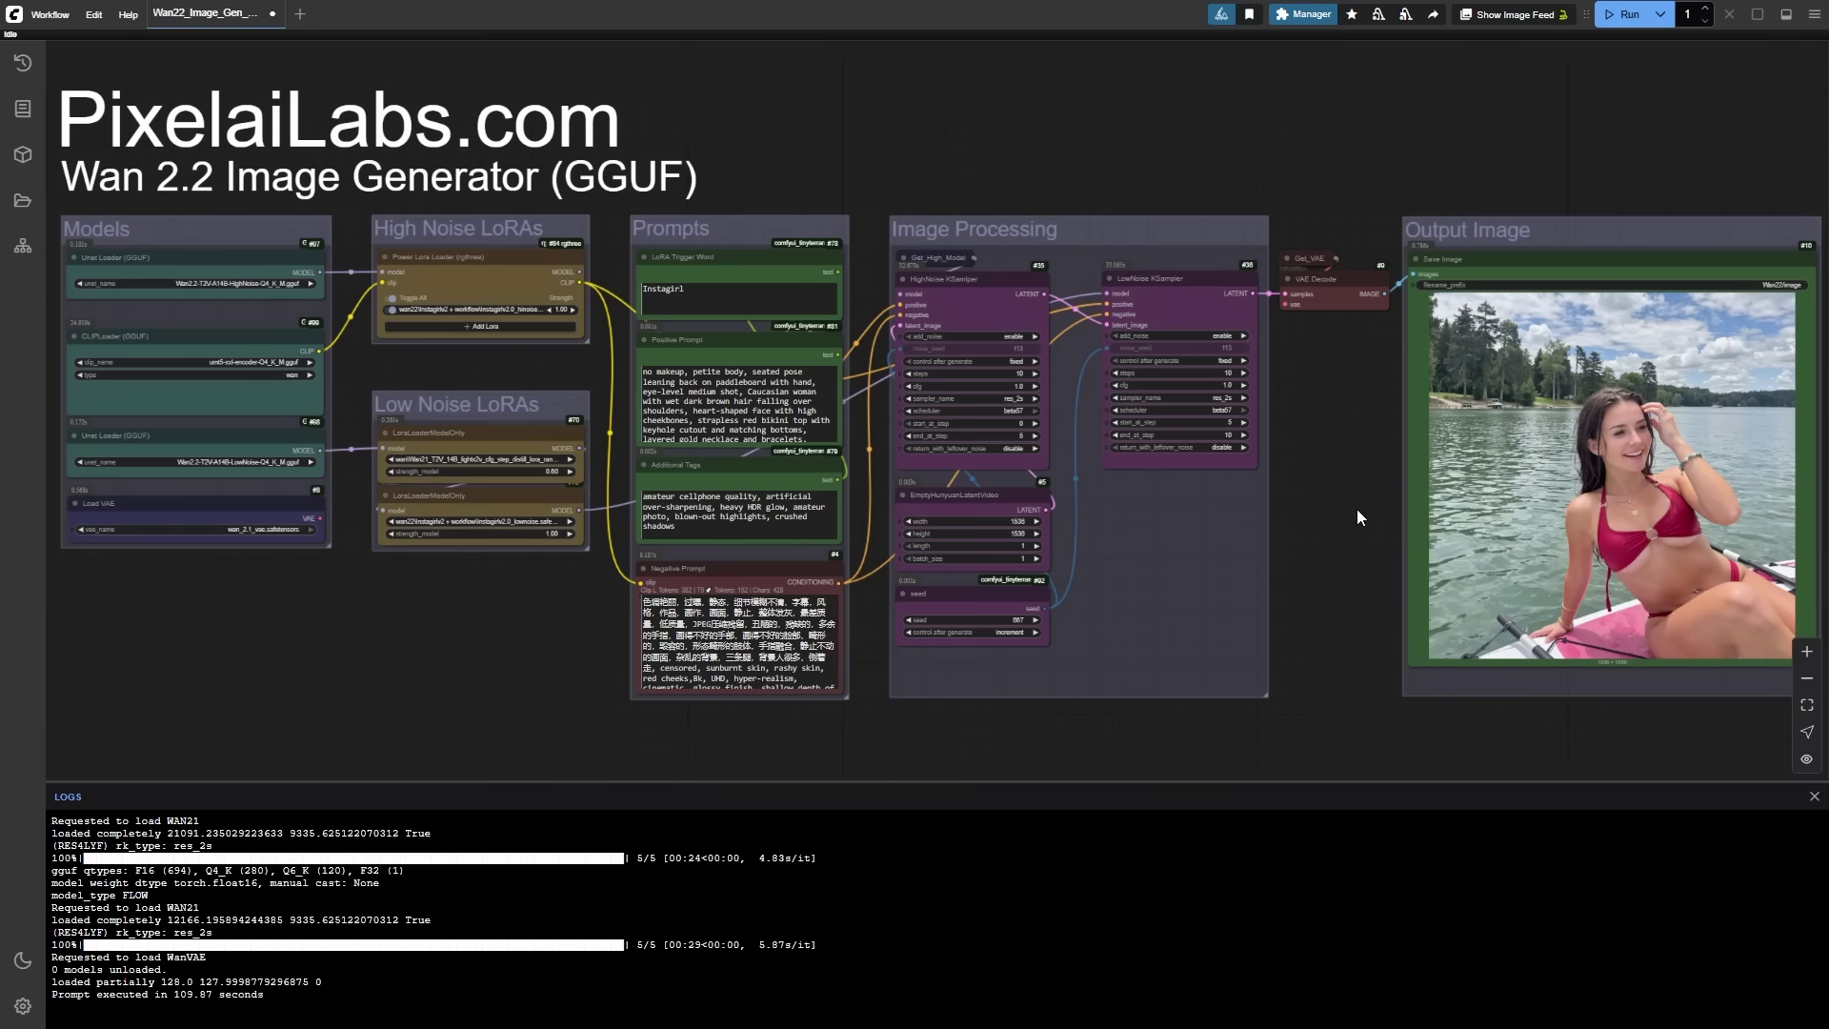
# Step: Inspect the 1536×1536 lakeside photo and queue a second generation with Ctrl+Enter
pyautogui.scroll(6, 1356, 509)
pyautogui.scroll(-1, 1224, 388)
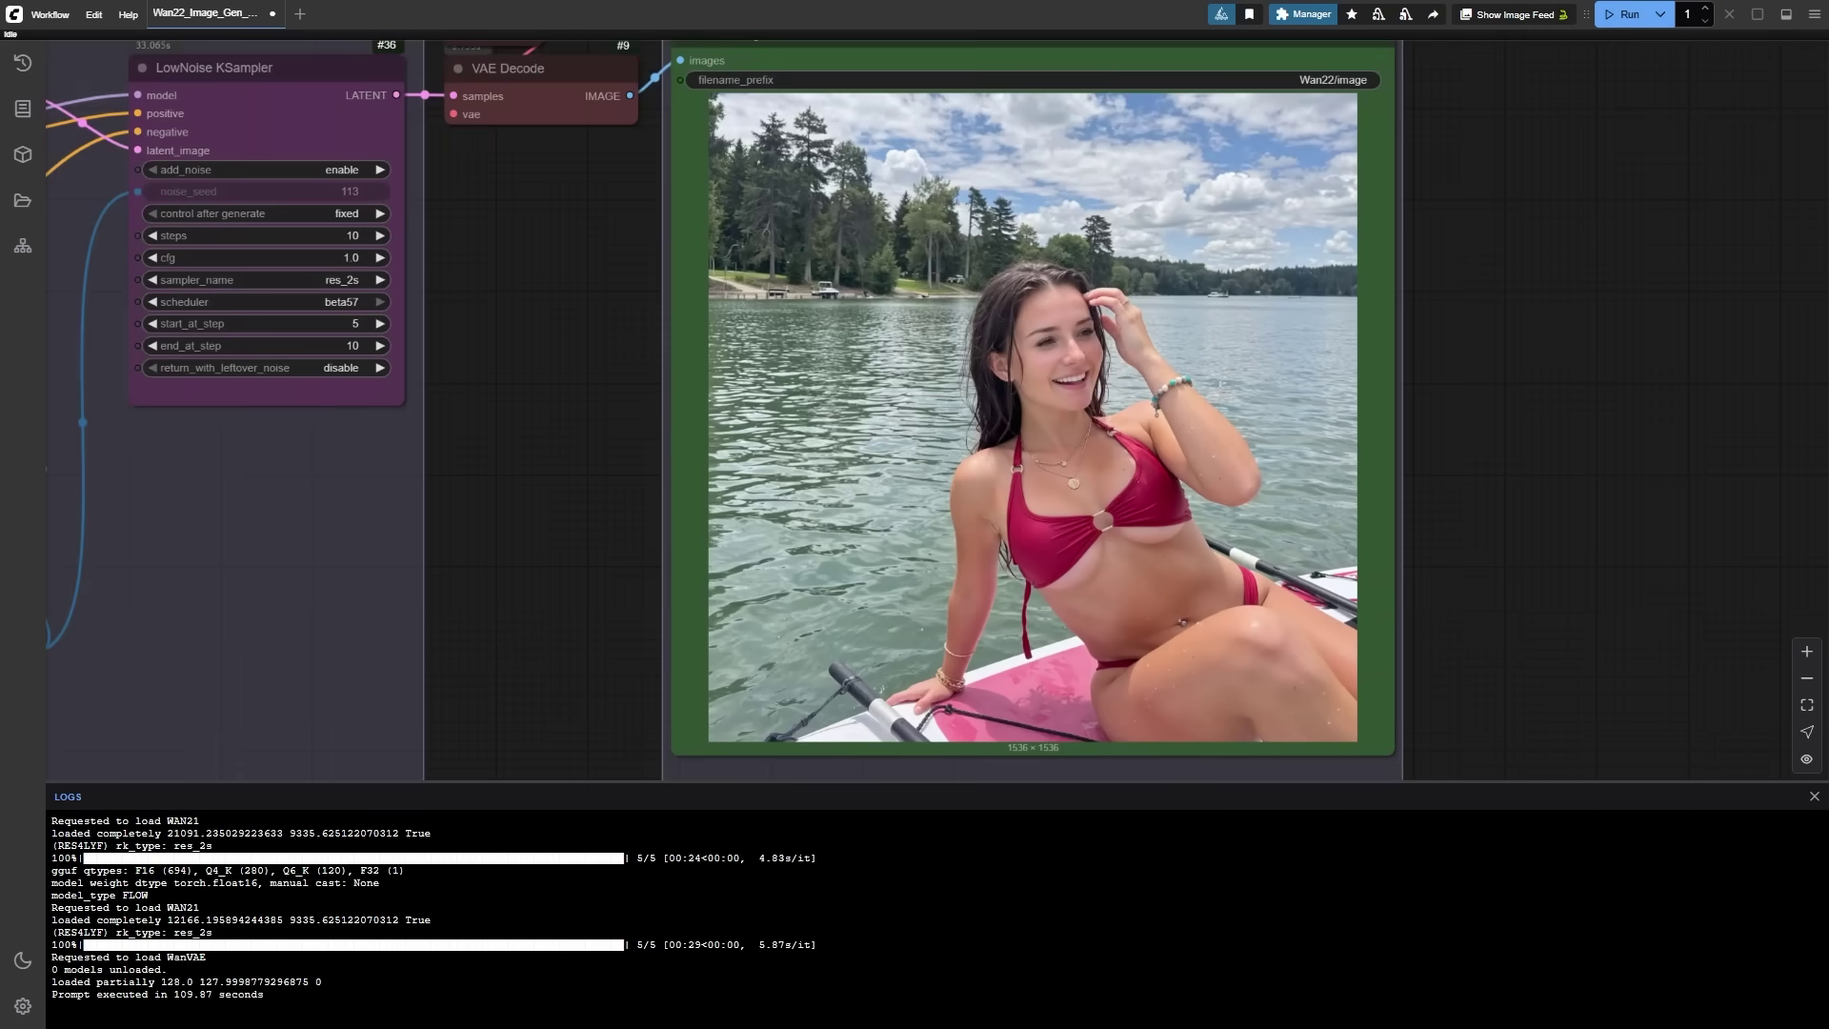
pyautogui.scroll(-1, 1530, 495)
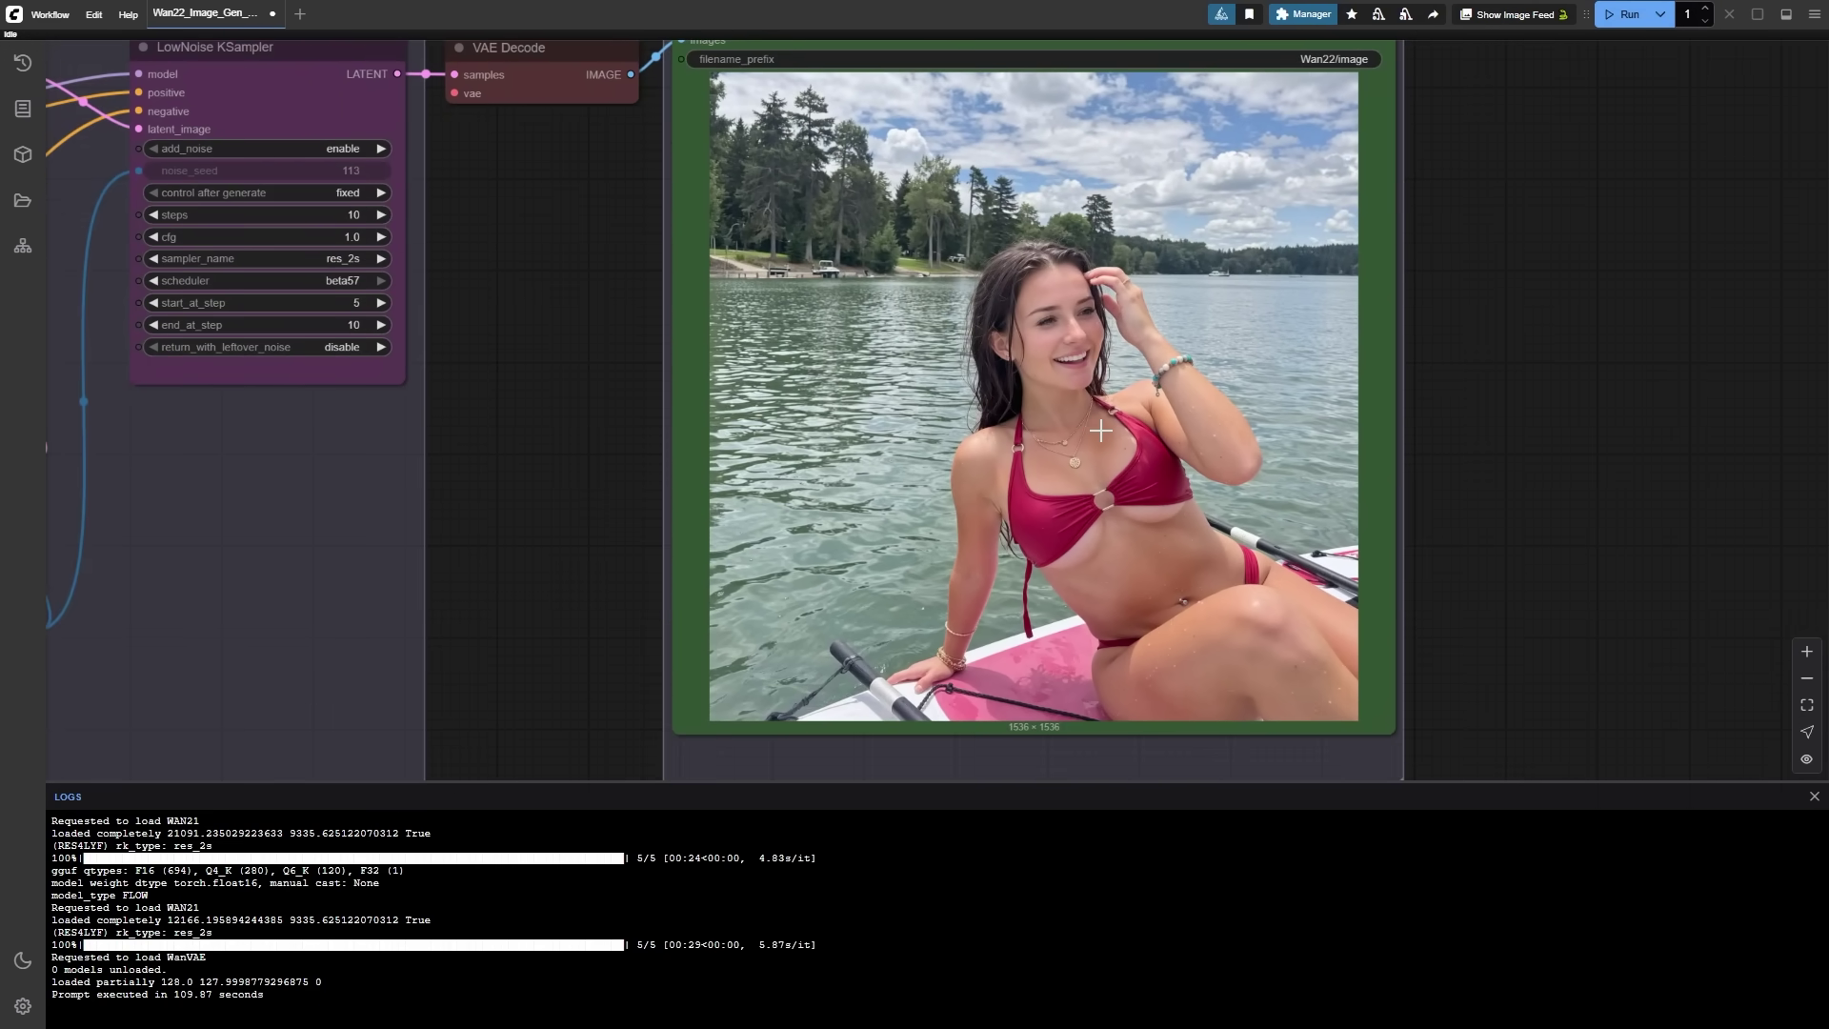
pyautogui.scroll(5, 1100, 430)
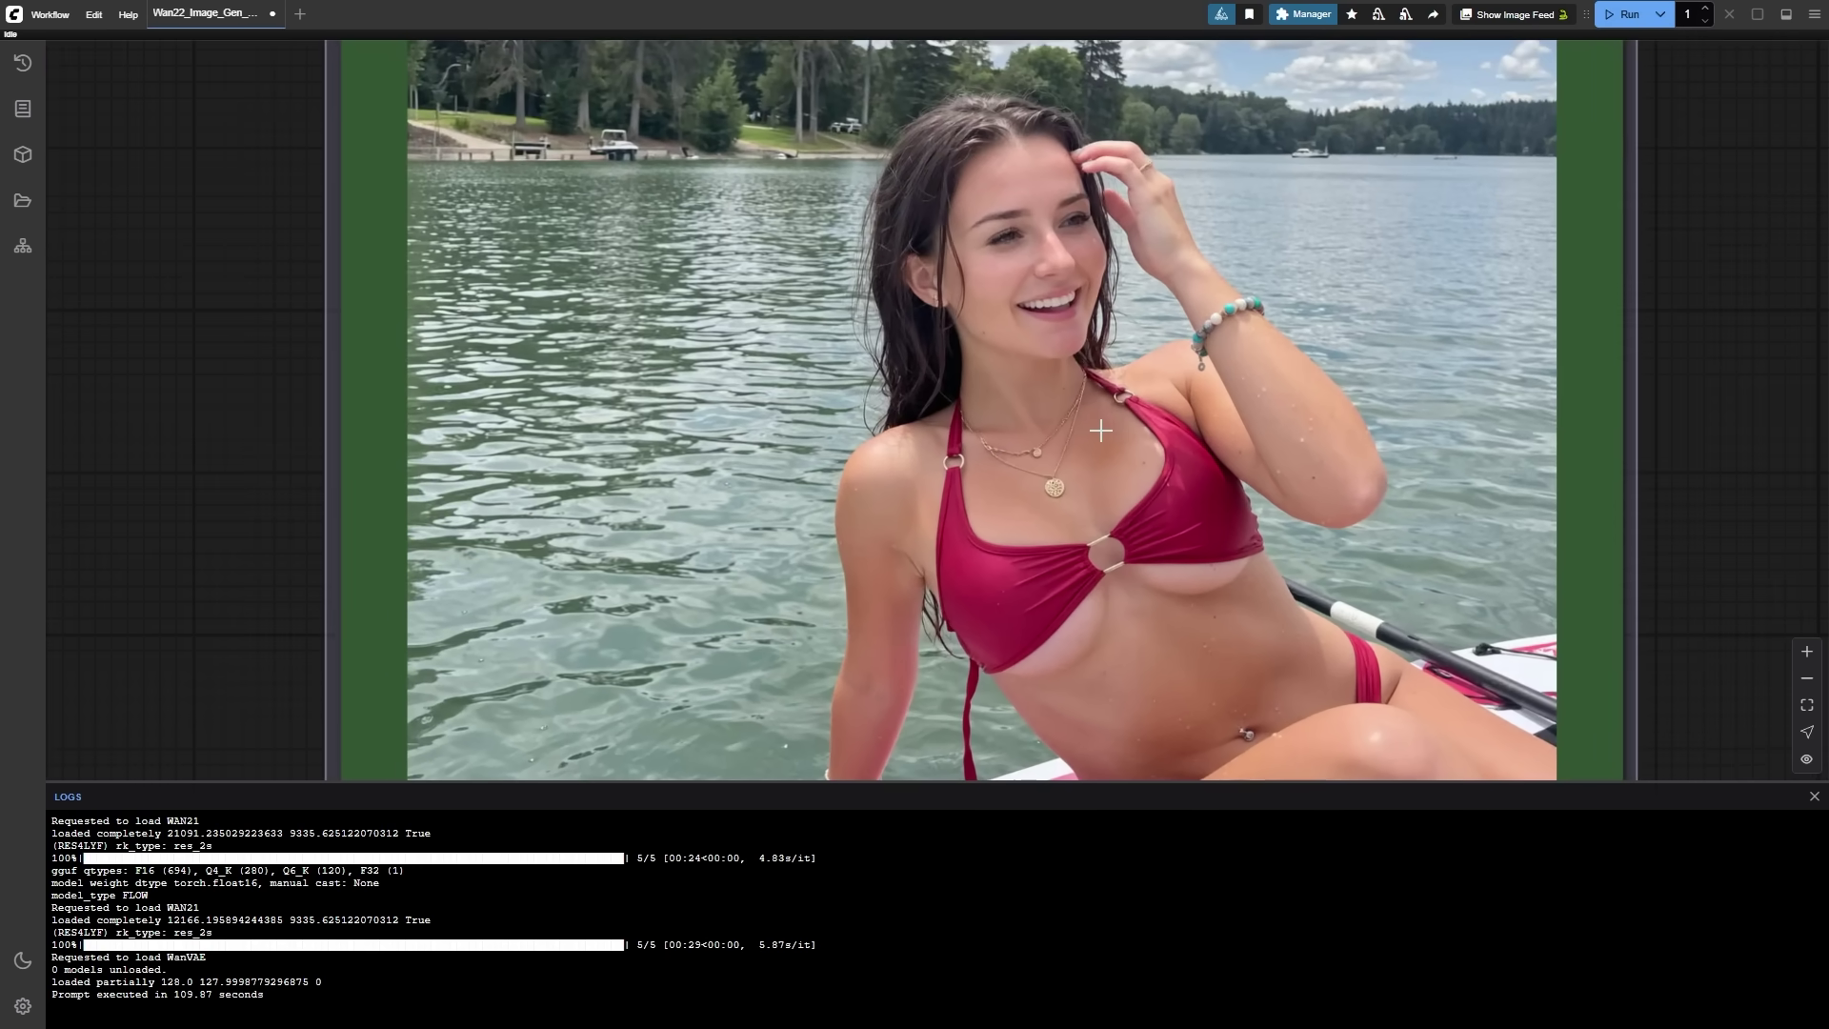
pyautogui.moveTo(1812, 407); pyautogui.dragTo(1604, 425)
pyautogui.scroll(-2, 1773, 364)
pyautogui.hotkey('ctrl', 'Return')
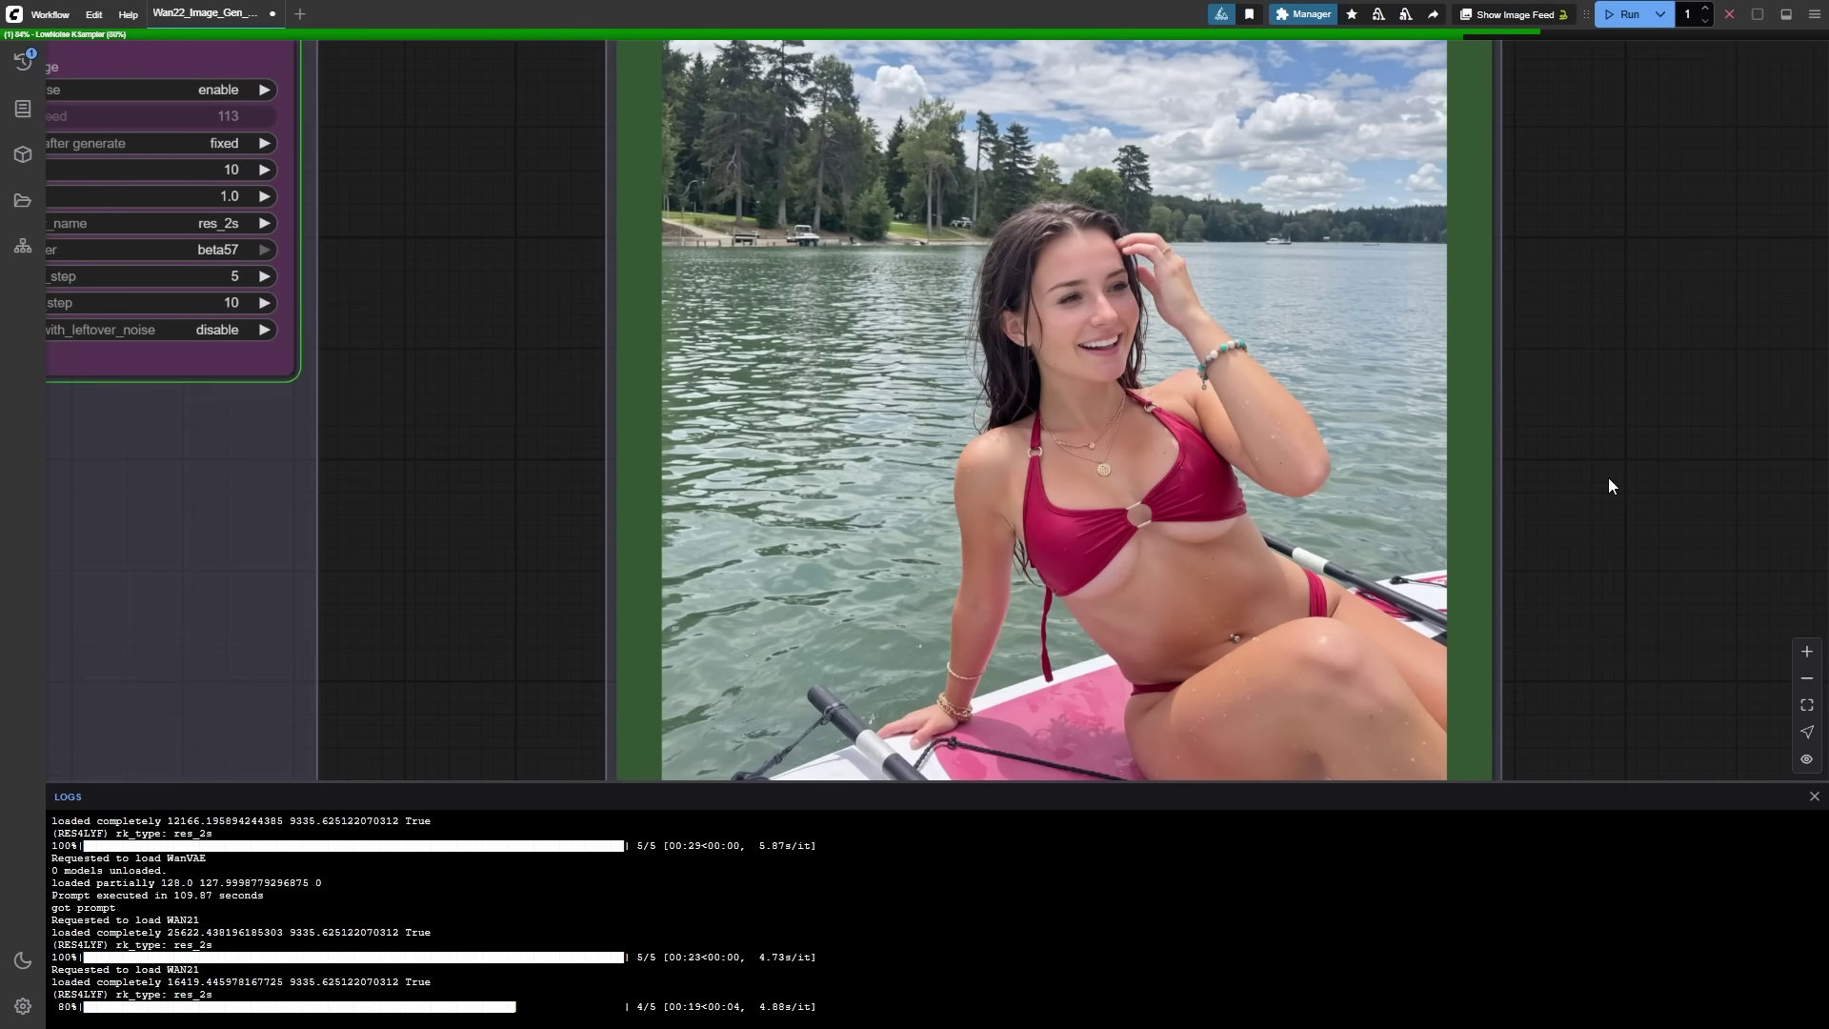
pyautogui.scroll(-3, 1512, 486)
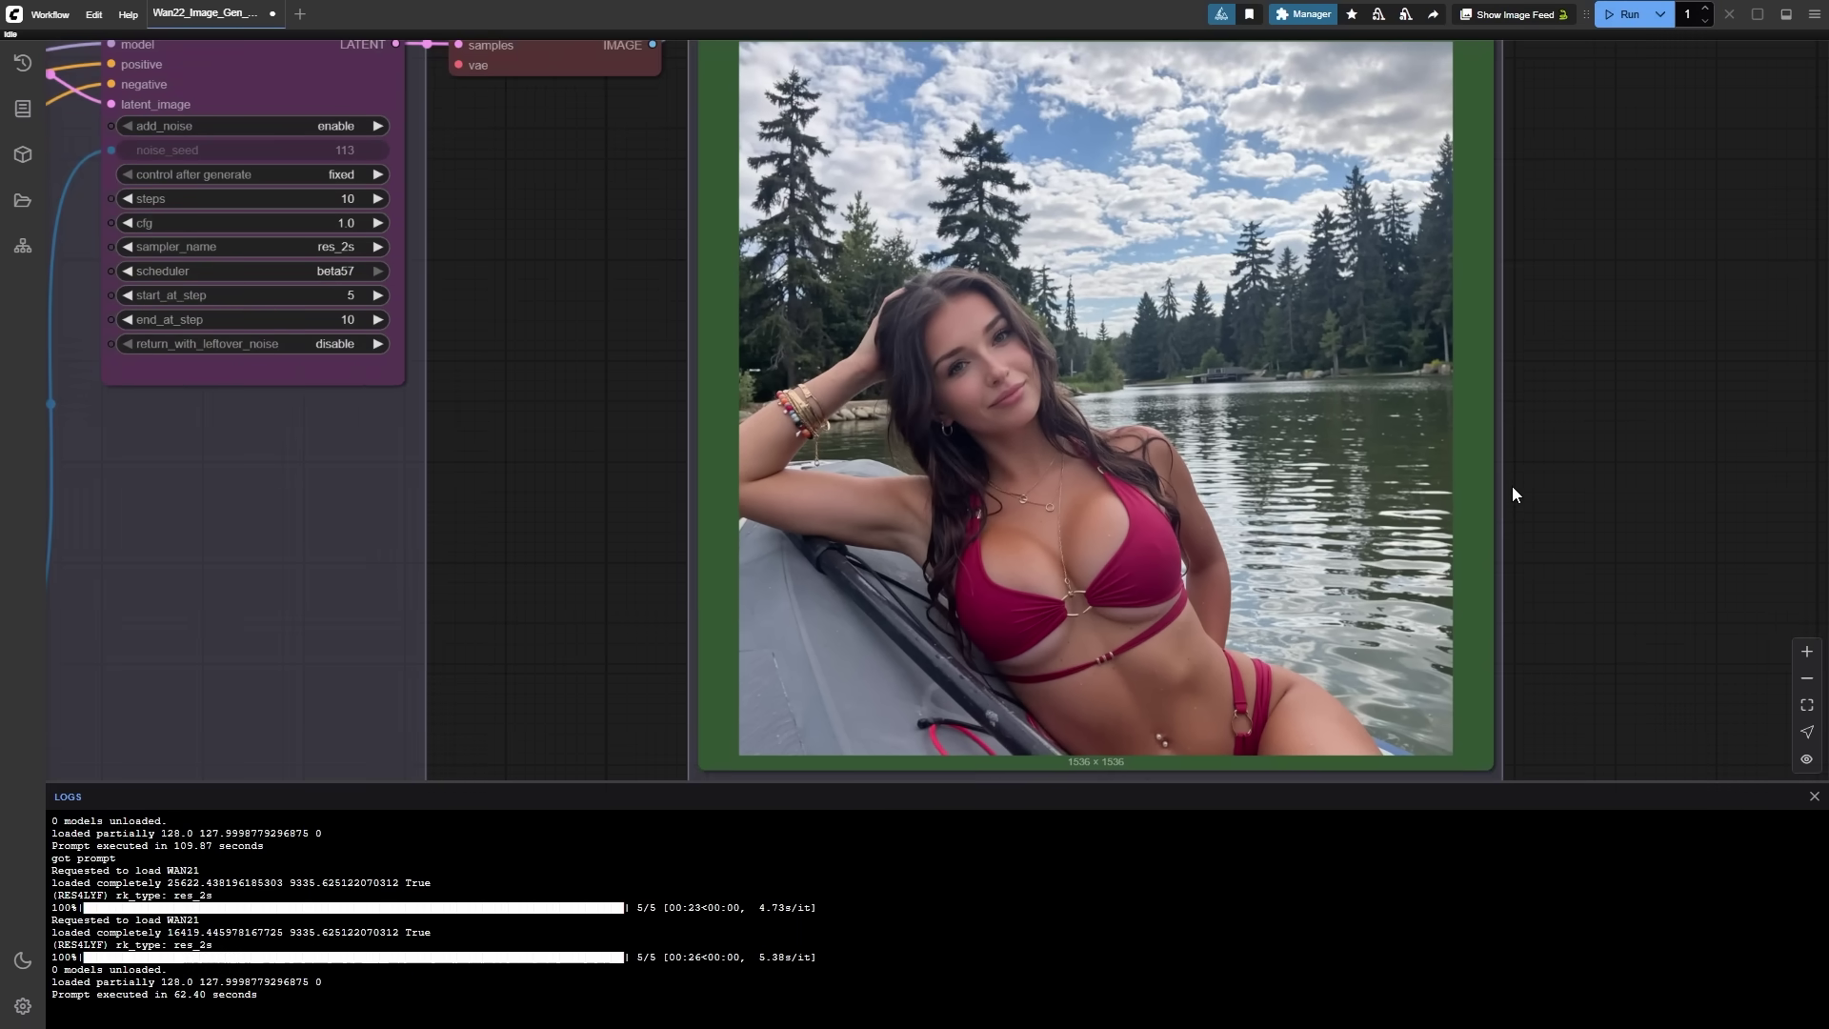
# Step: Set the latent size to 704 wide by 1280 high and generate the paddleboard portrait
pyautogui.moveTo(494, 612); pyautogui.dragTo(1289, 528)
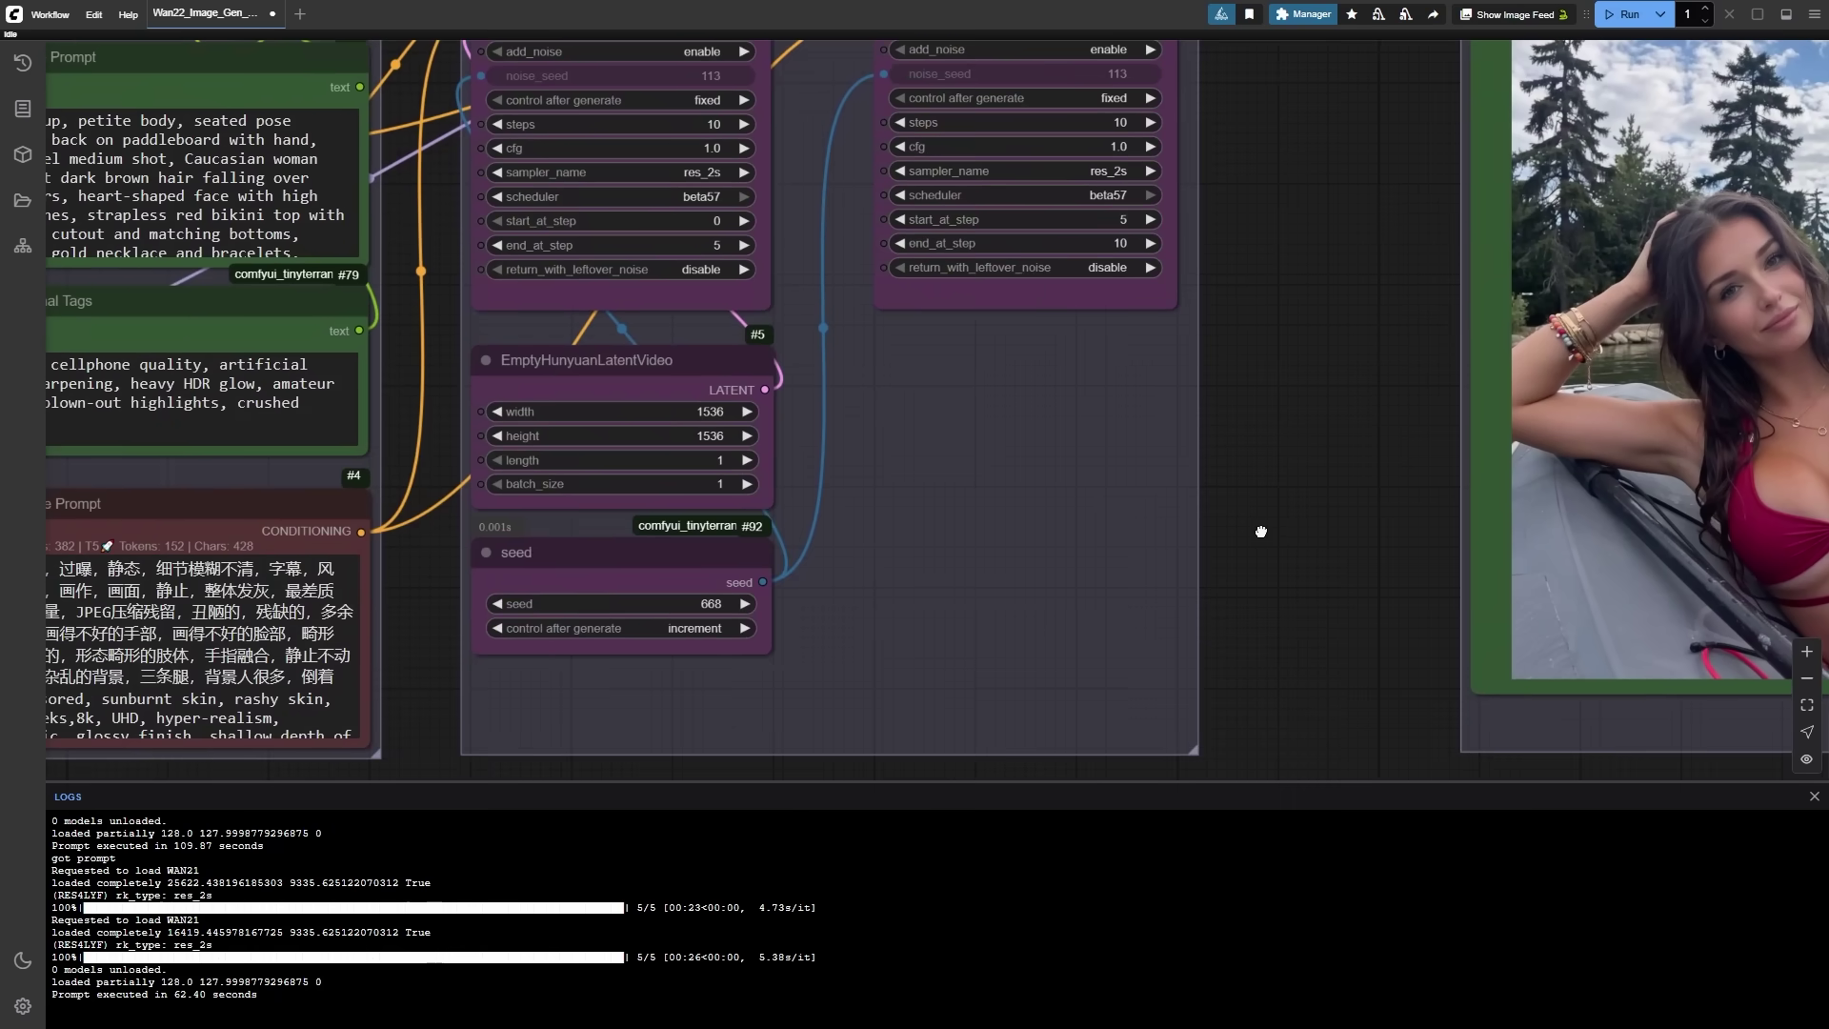
pyautogui.scroll(1, 768, 437)
pyautogui.click(709, 412)
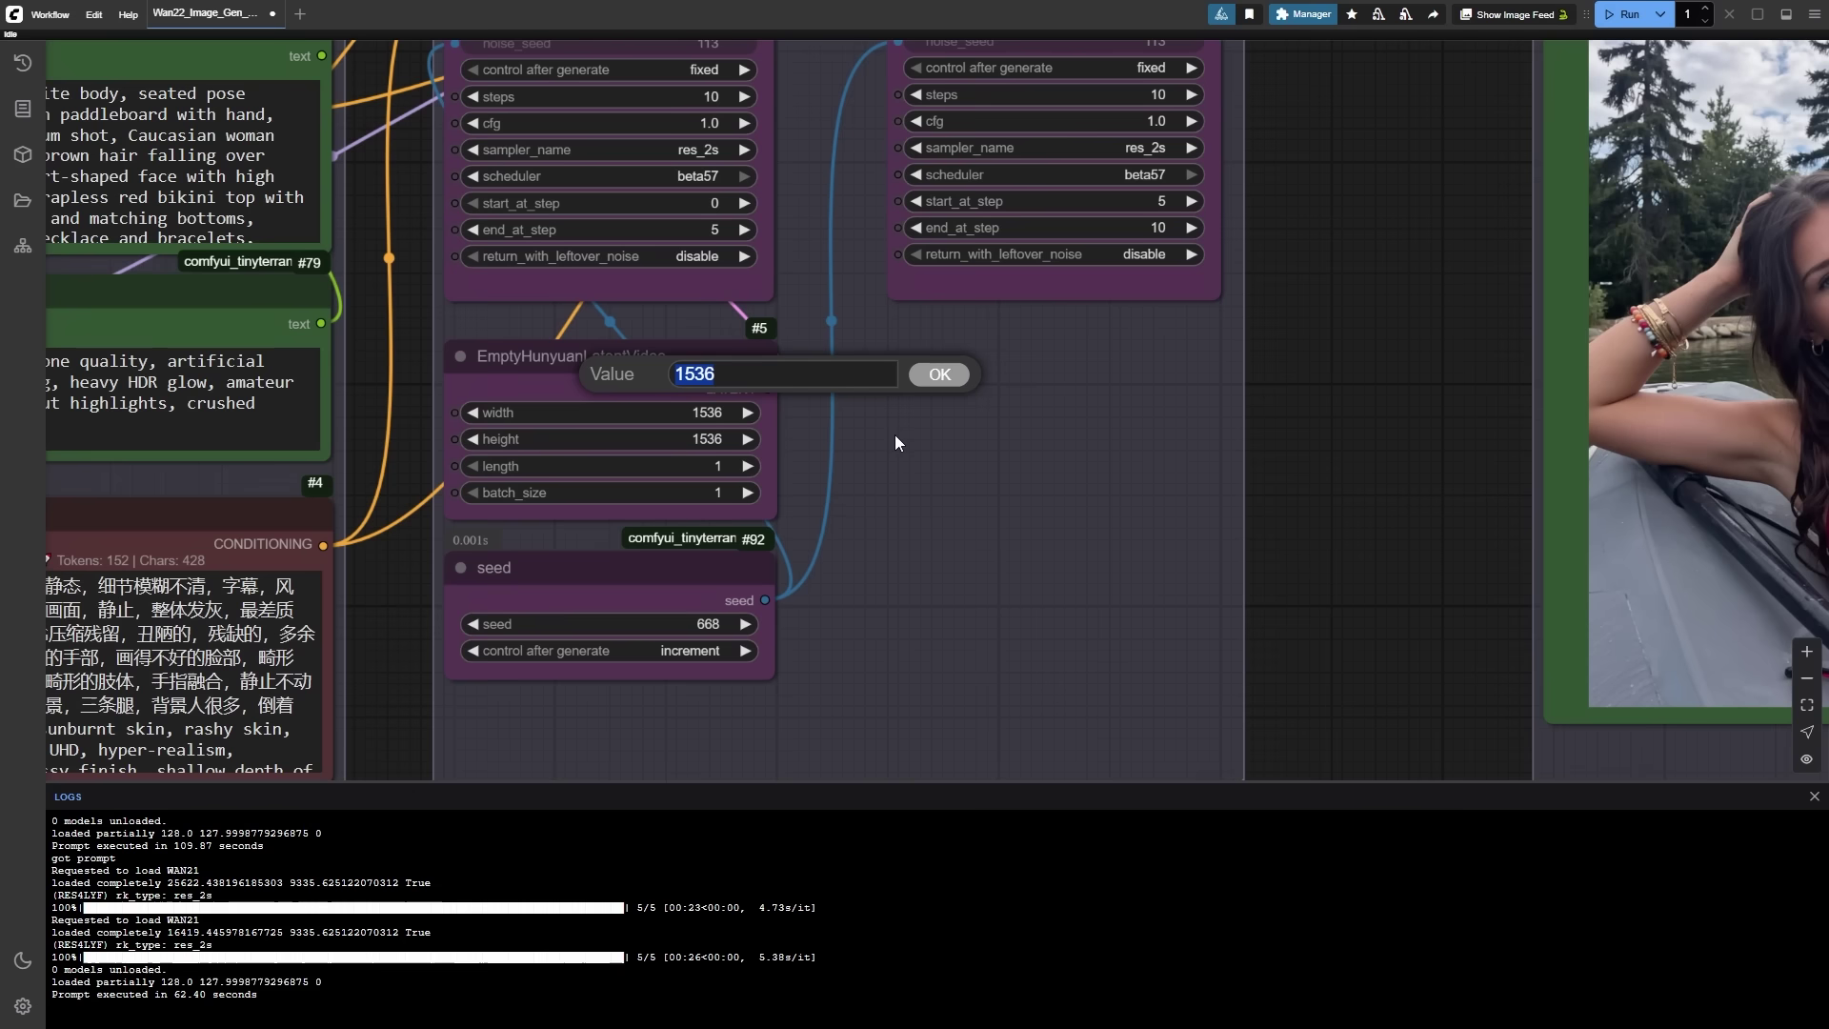
pyautogui.write('704')
pyautogui.press('Return')
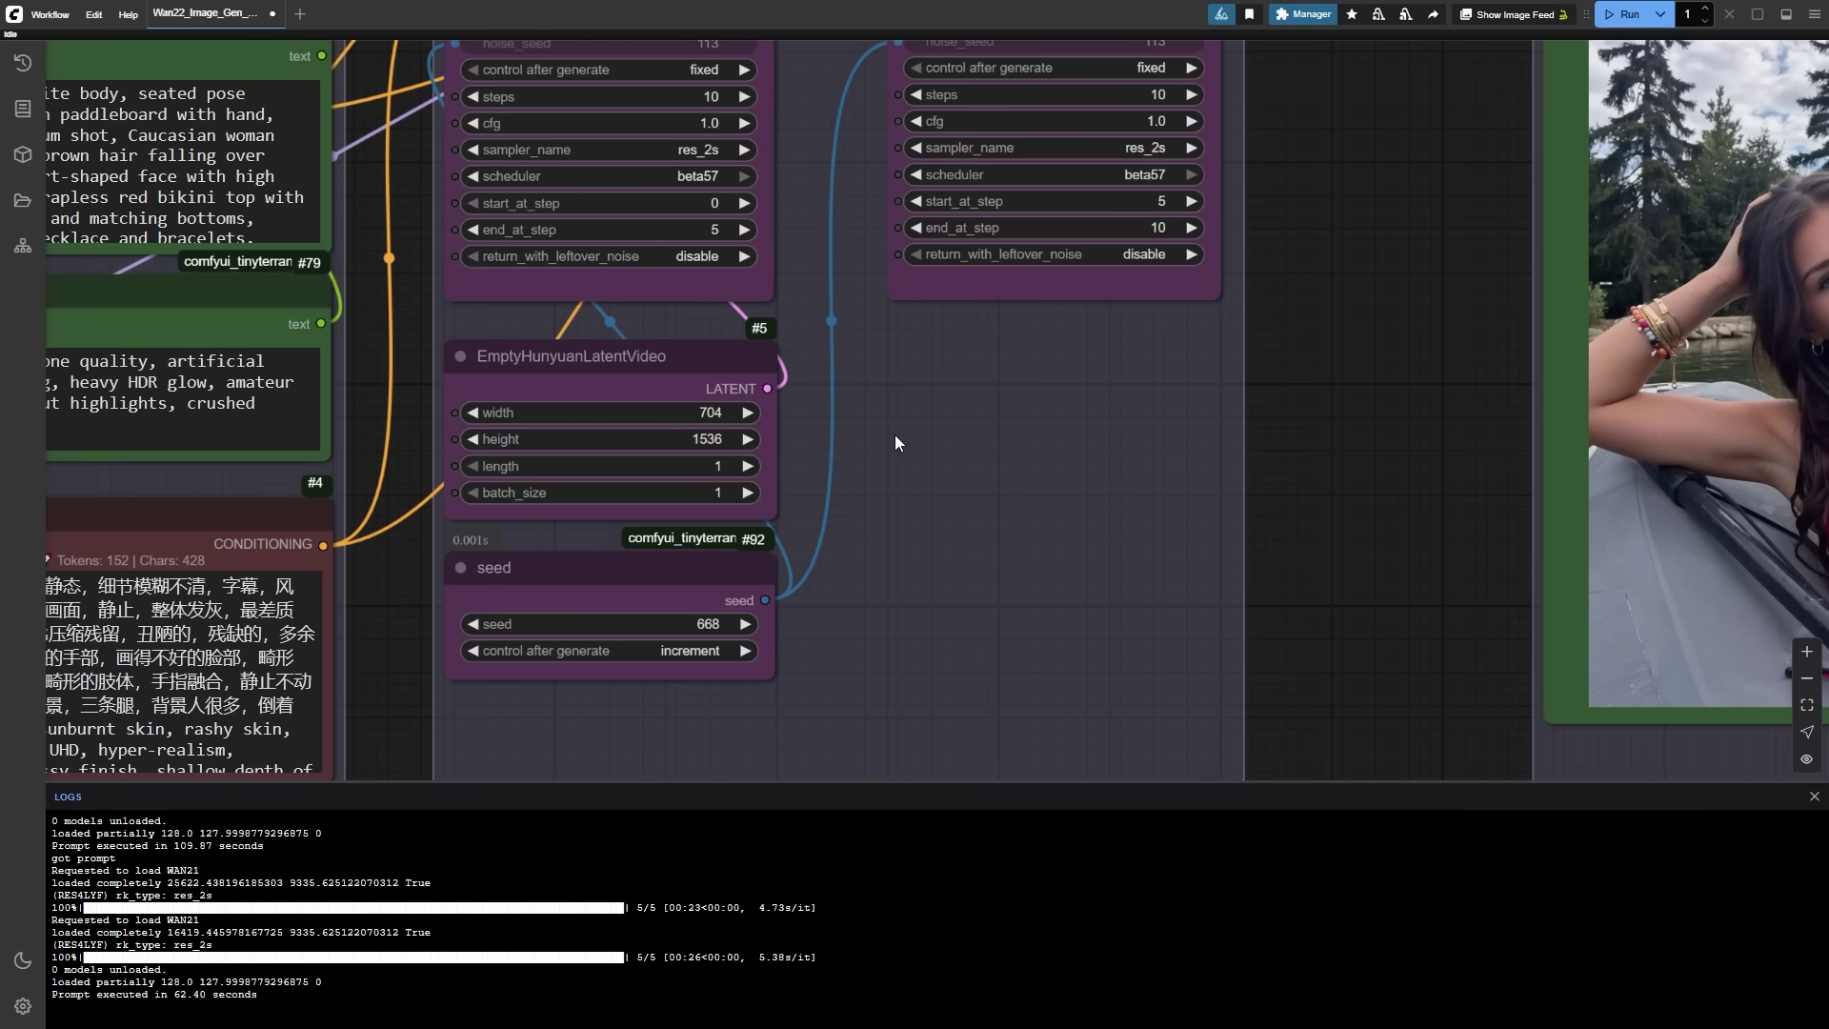
pyautogui.click(709, 439)
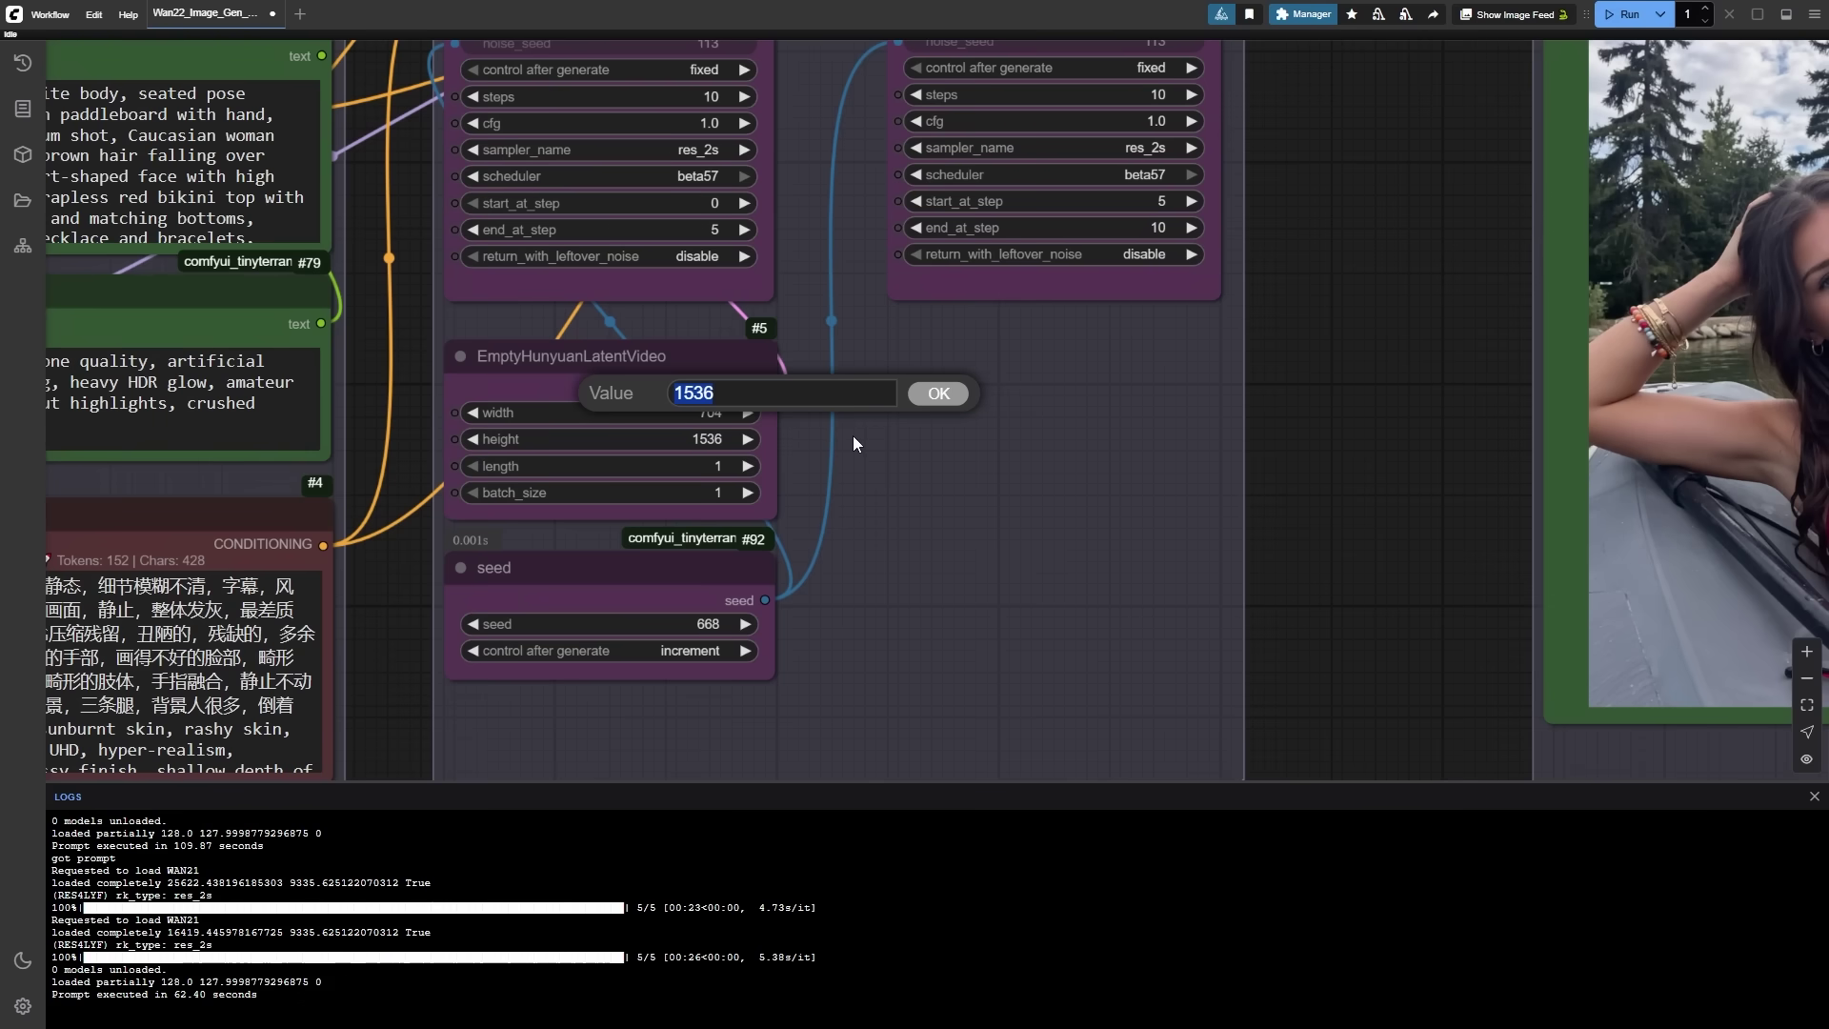
pyautogui.write('1280')
pyautogui.press('Return')
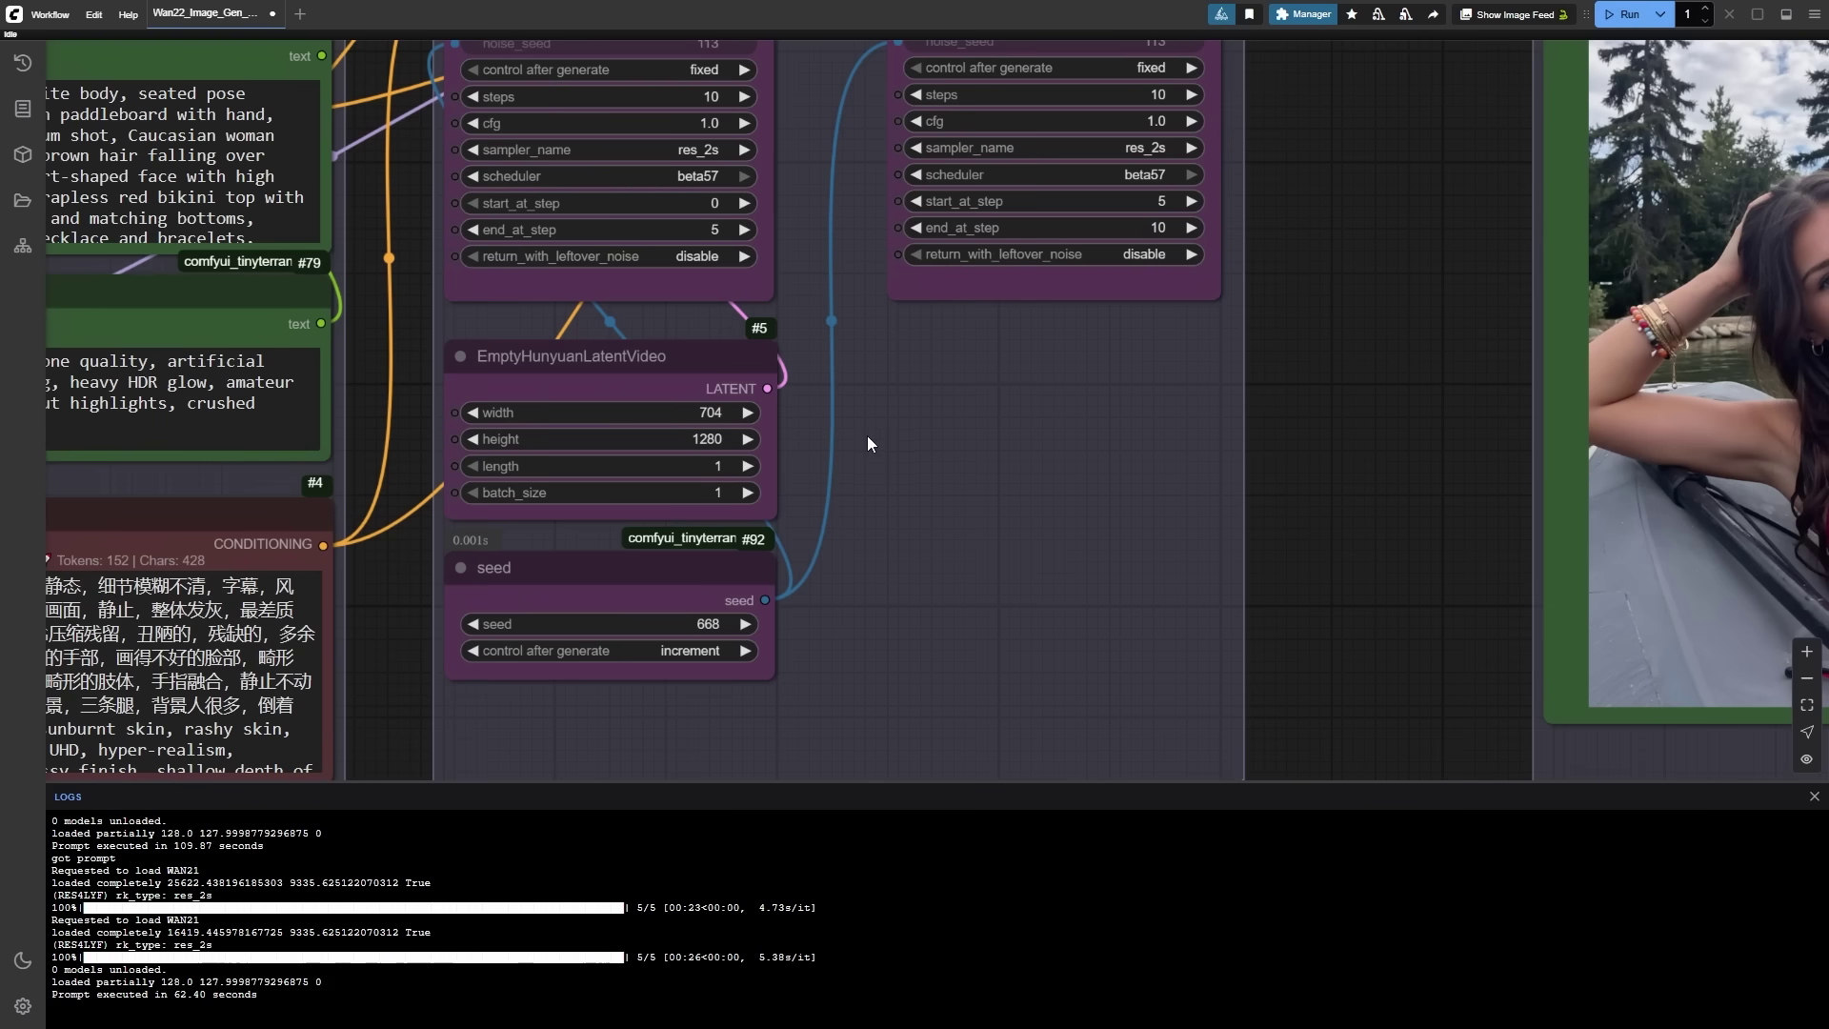
pyautogui.click(1624, 15)
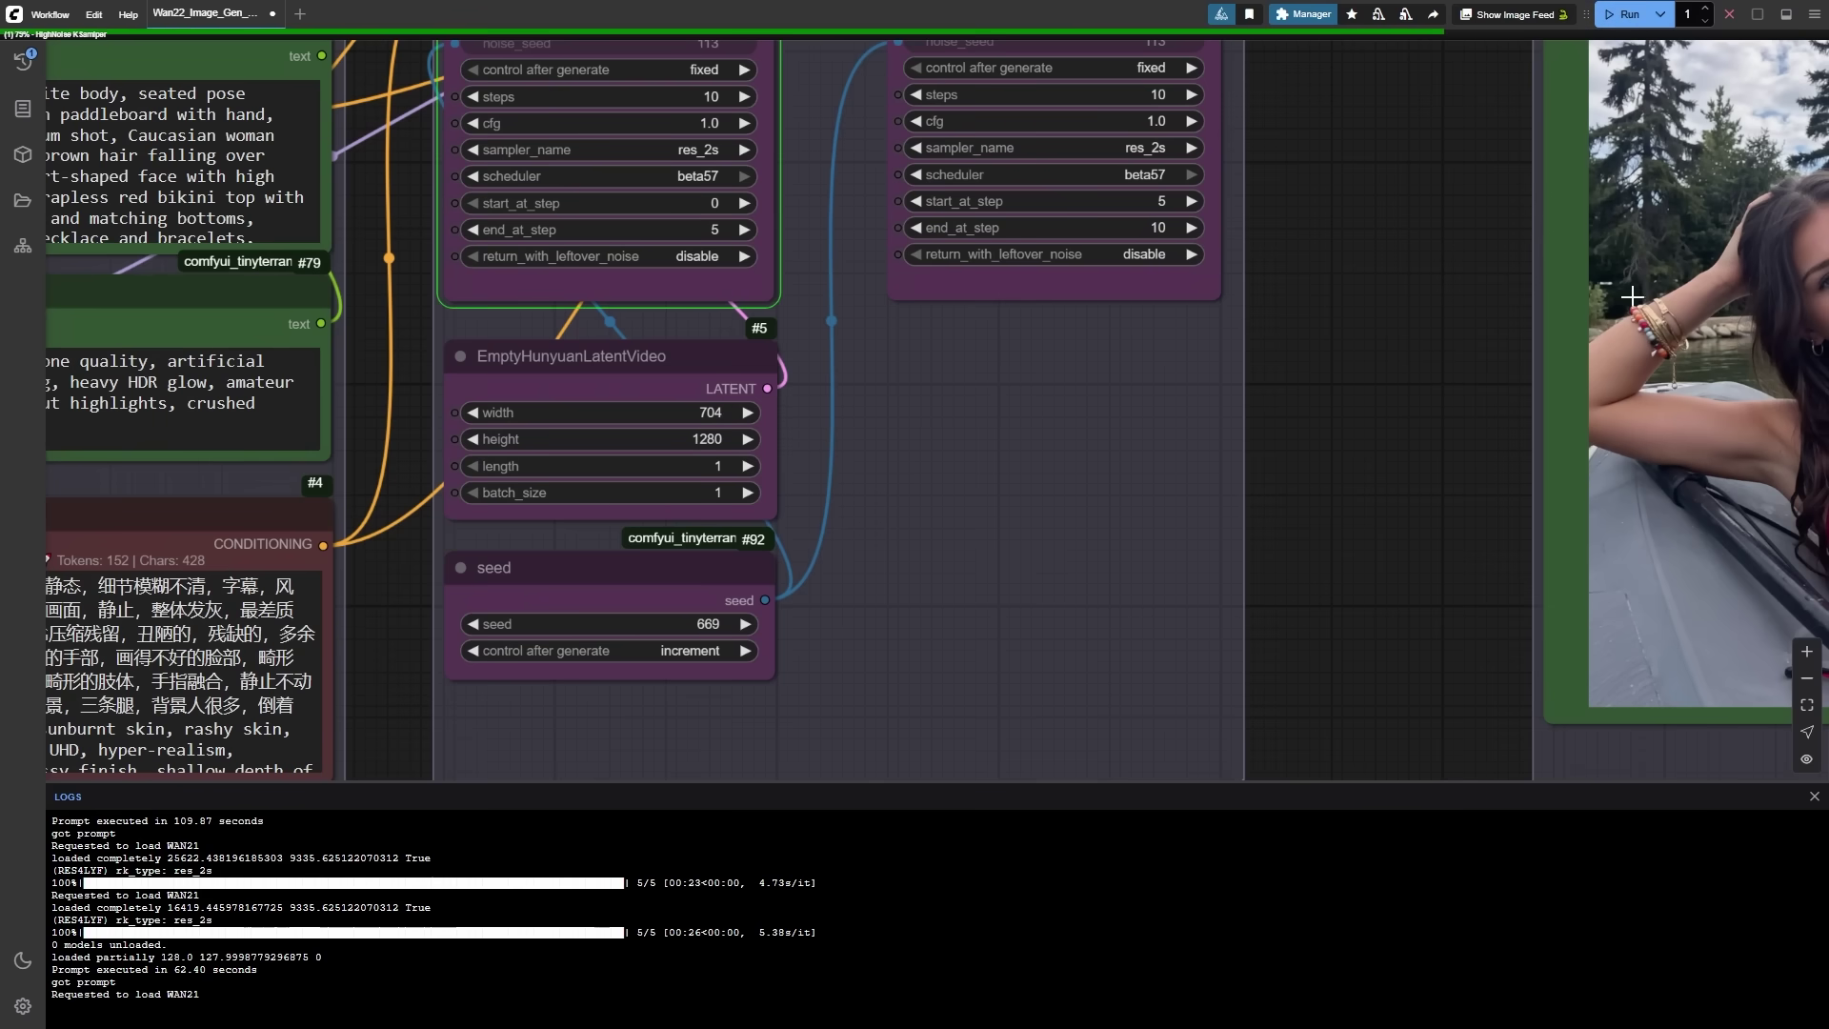
pyautogui.scroll(-2, 809, 405)
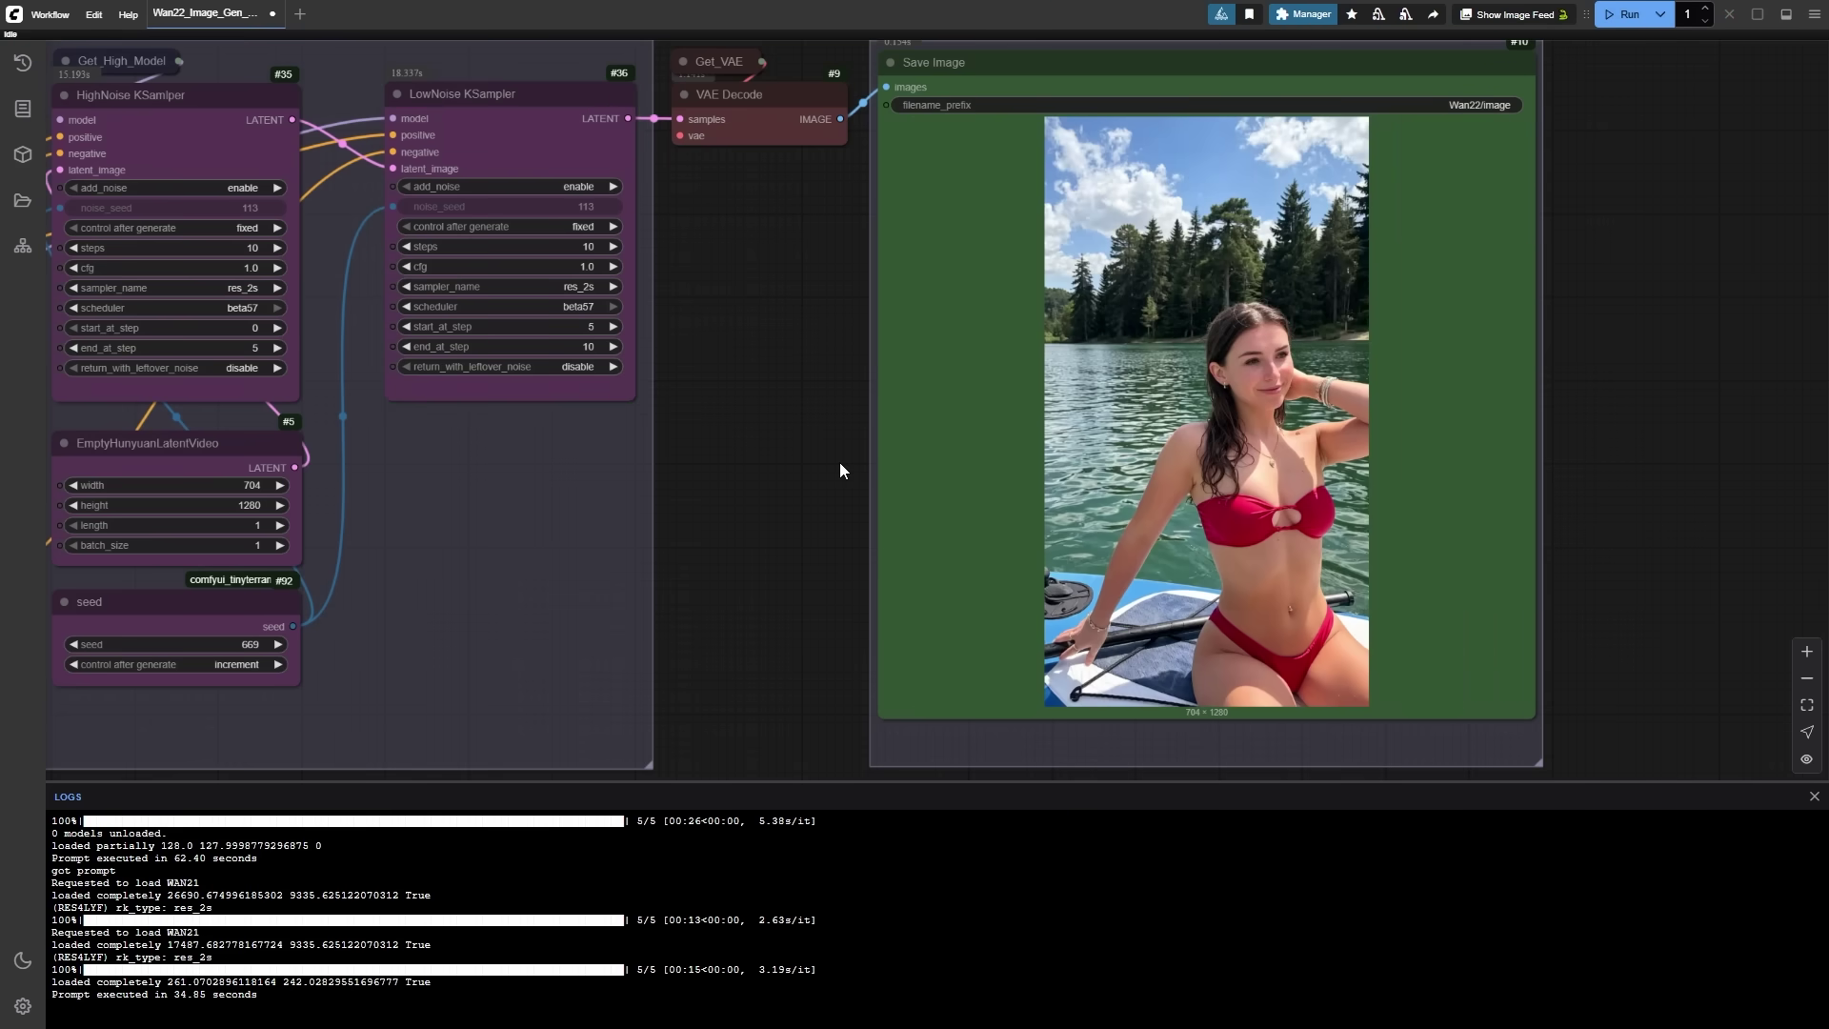
pyautogui.scroll(5, 1381, 632)
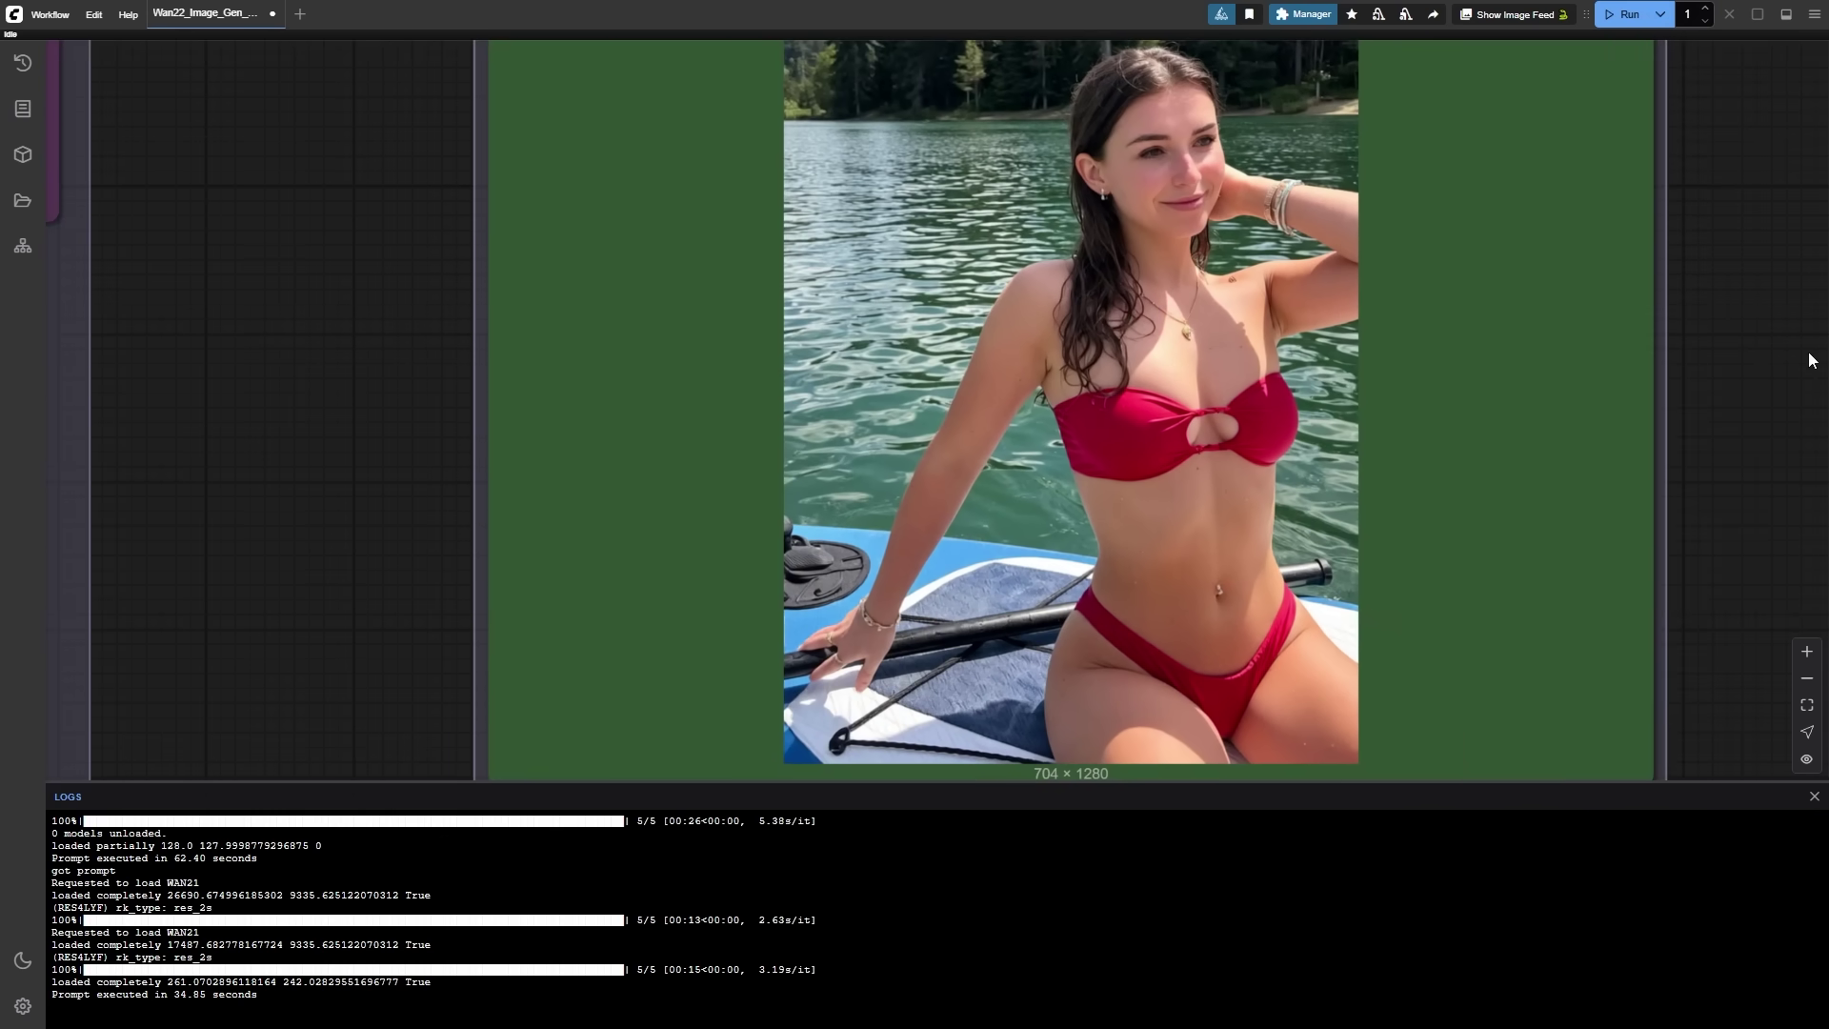
pyautogui.moveTo(1746, 347); pyautogui.dragTo(1751, 363)
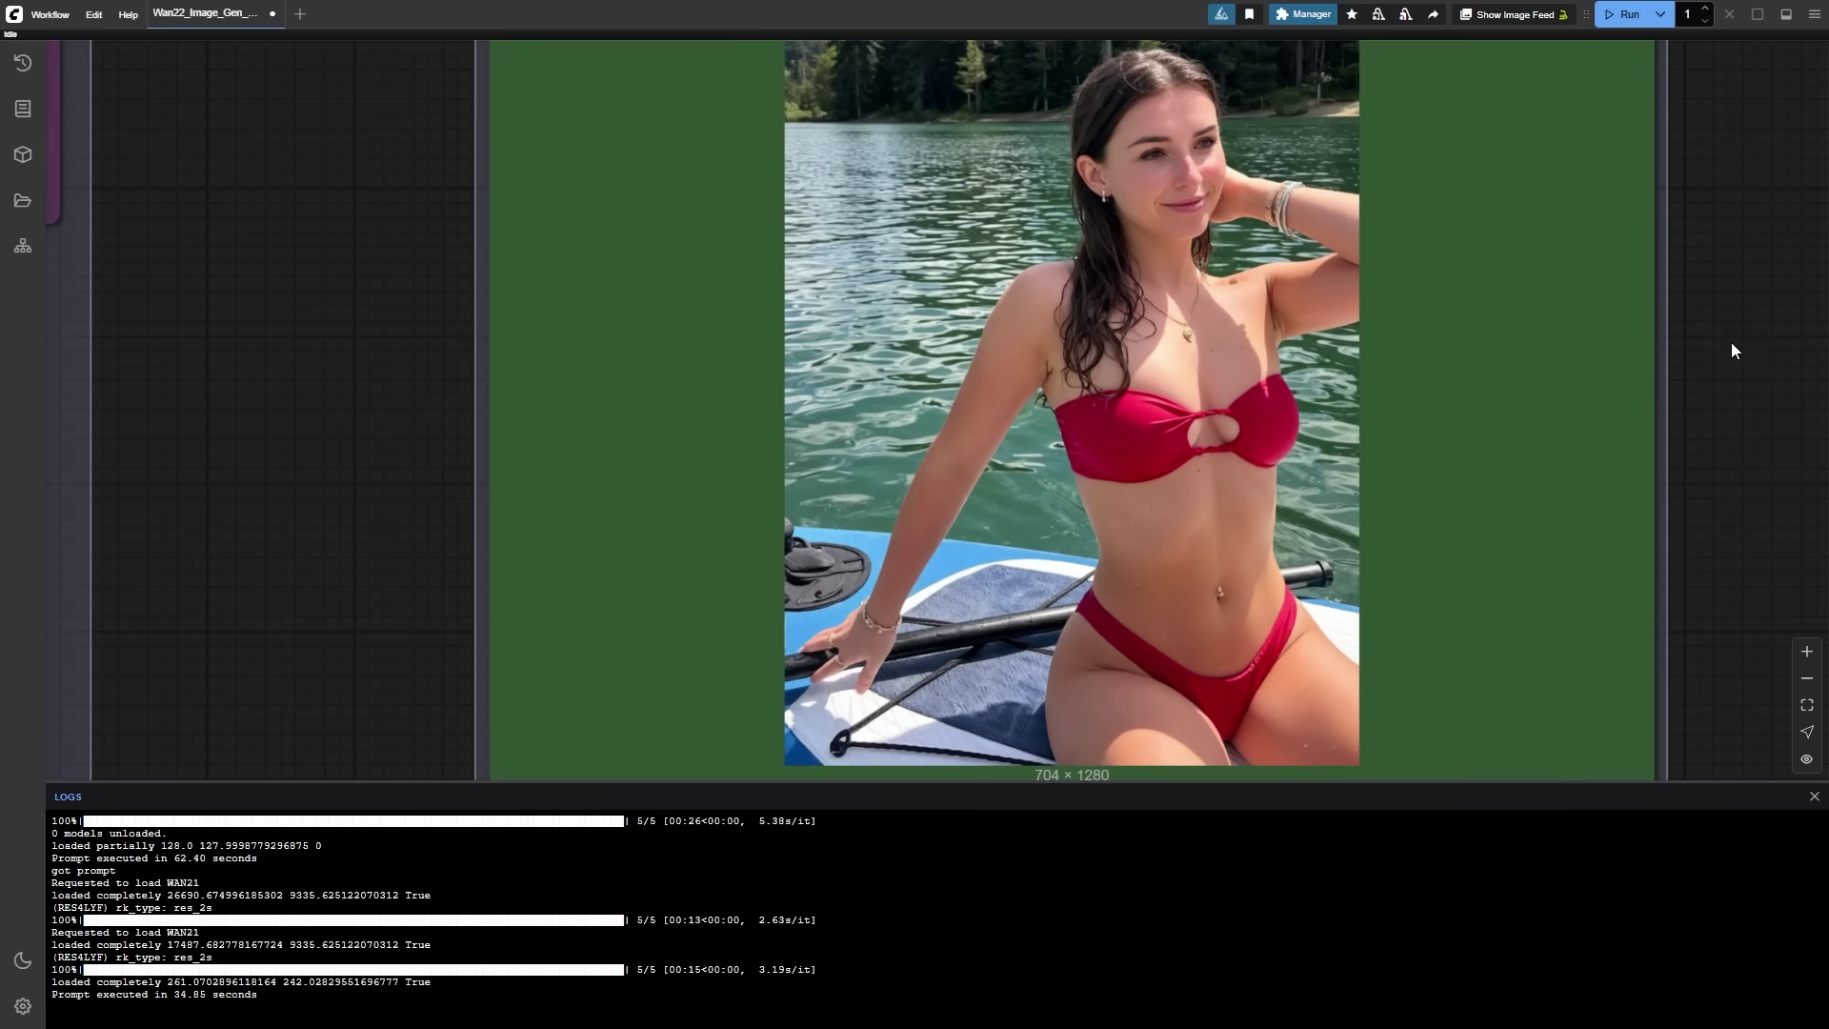
pyautogui.scroll(-6, 1728, 339)
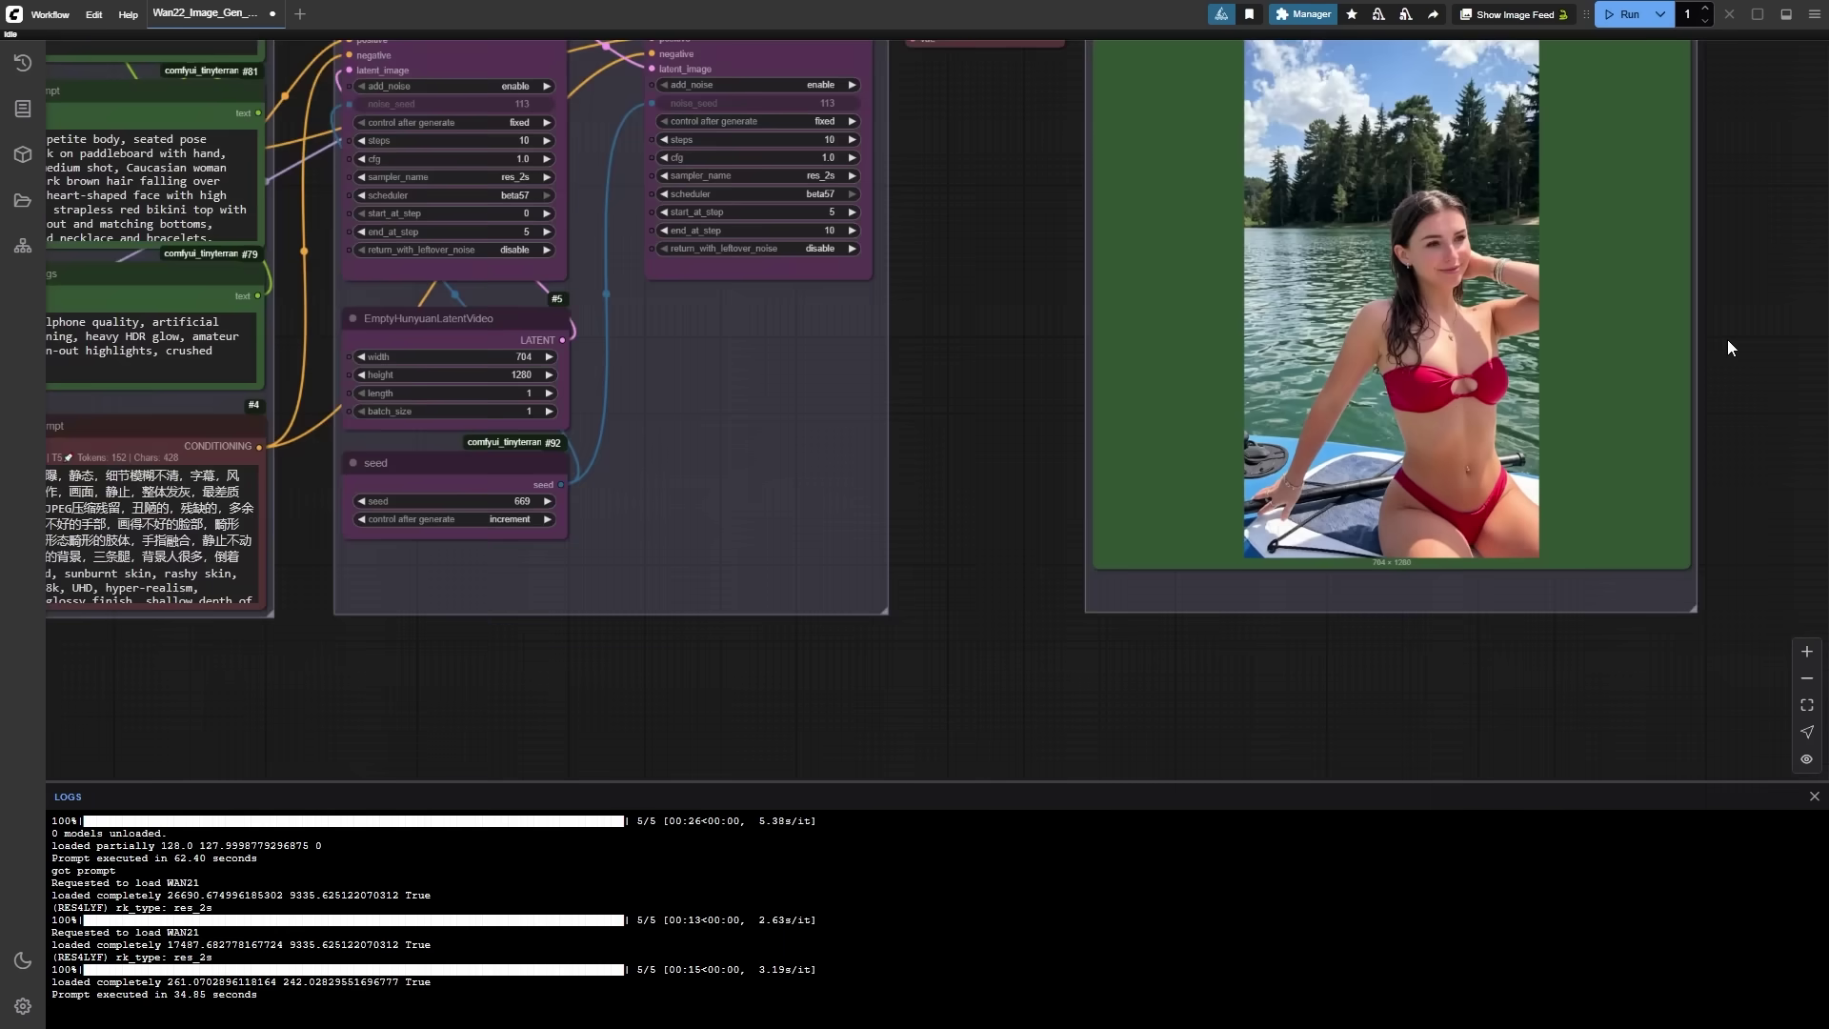
pyautogui.moveTo(1741, 324); pyautogui.dragTo(1740, 434)
pyautogui.scroll(-2, 1745, 370)
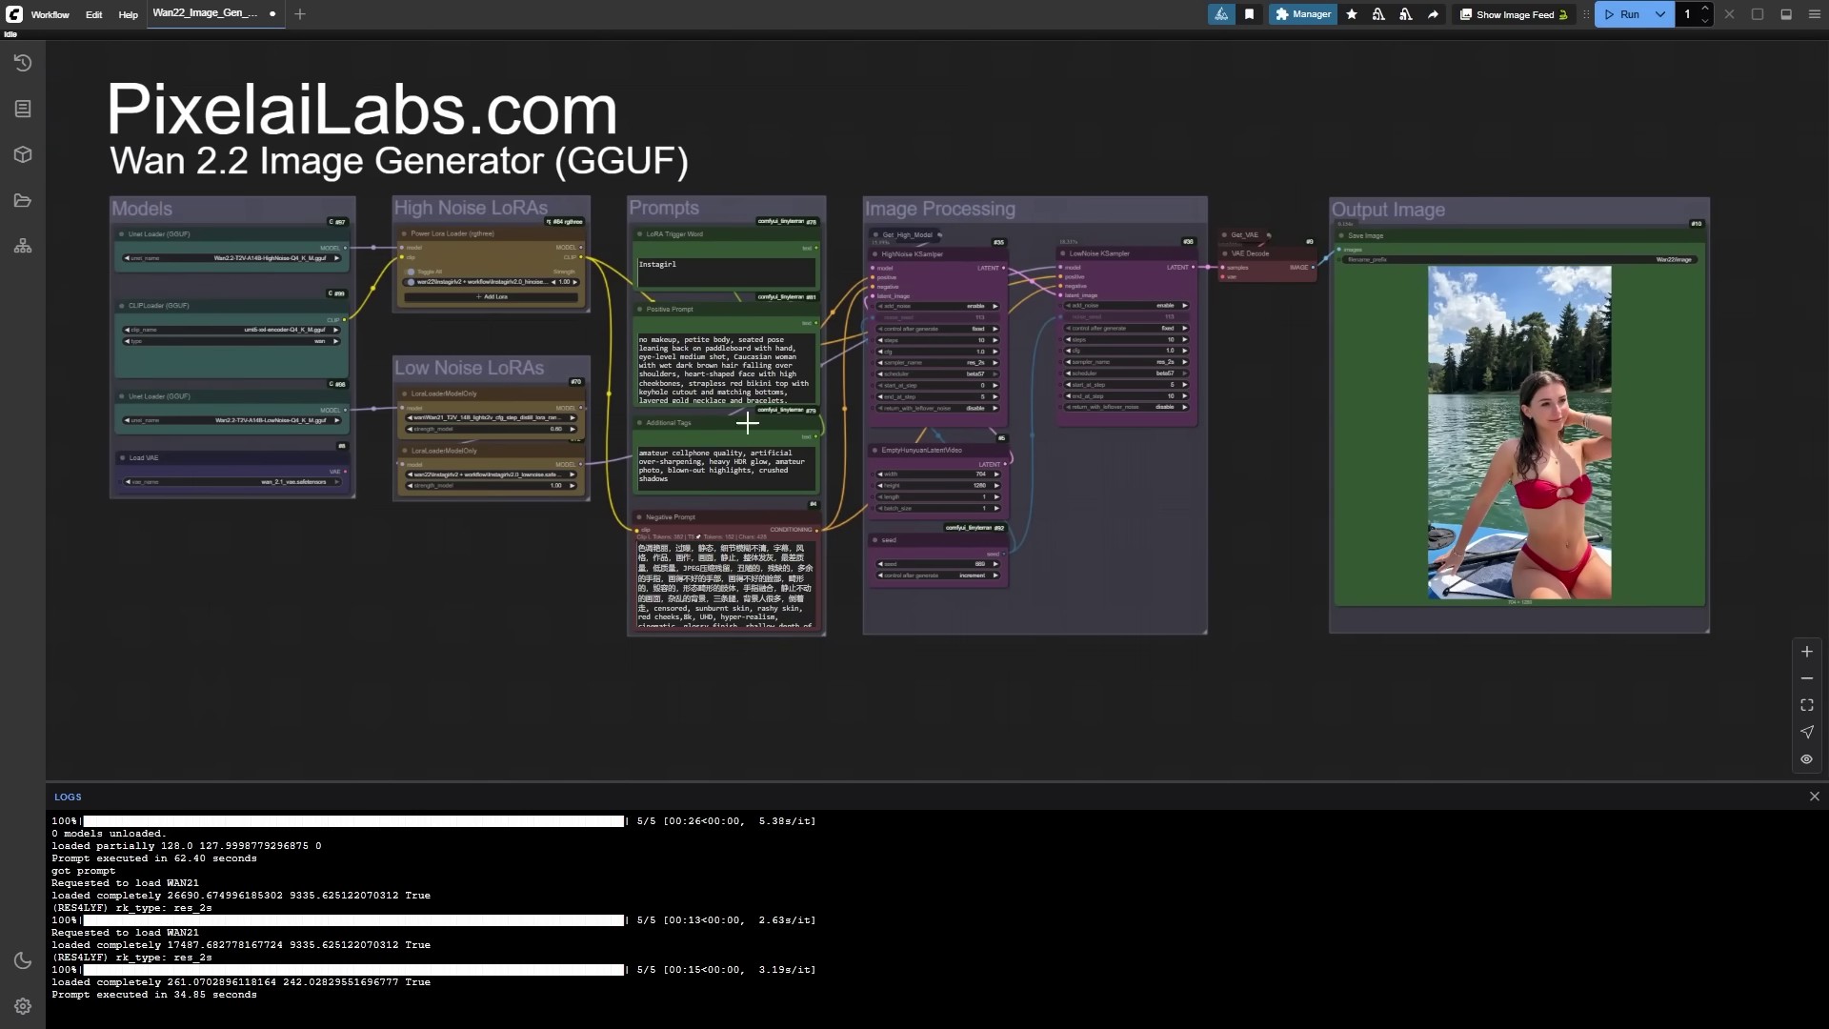
# Step: Replace the positive prompt with the pasted front-seat car selfie description
pyautogui.scroll(6, 619, 342)
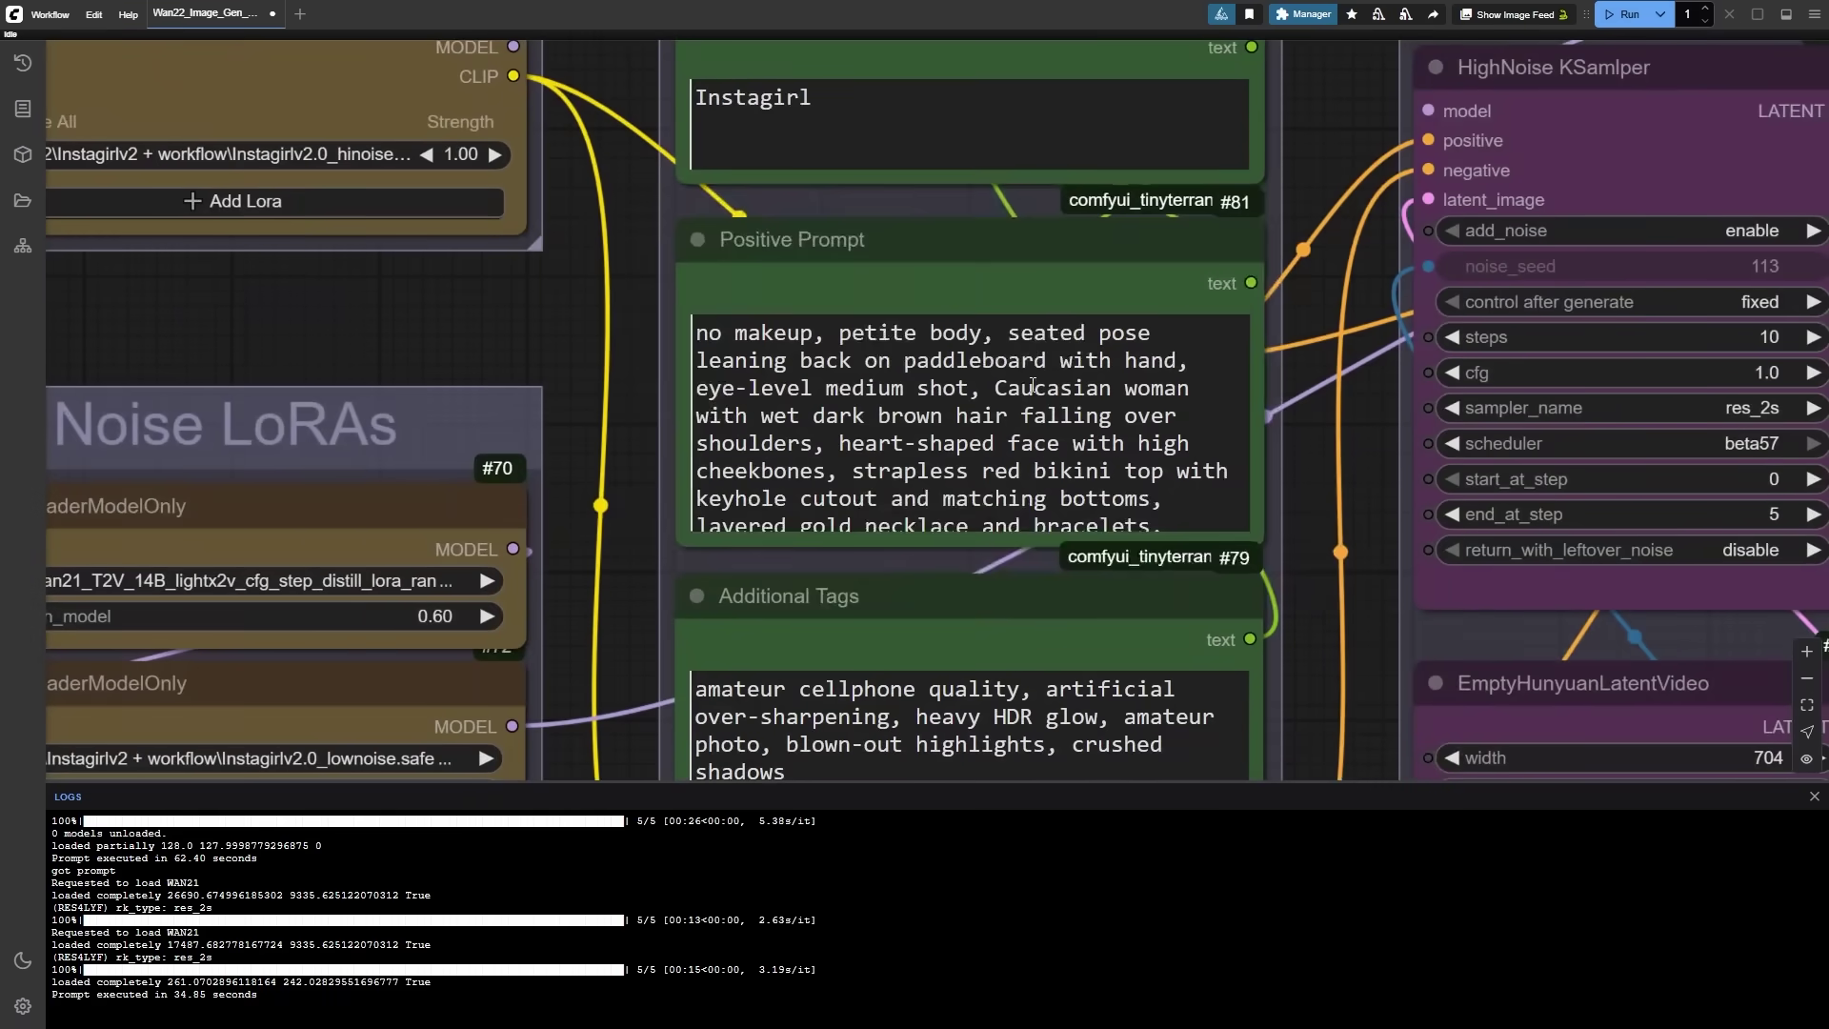
pyautogui.click(1043, 438)
pyautogui.hotkey('ctrl', 'a')
pyautogui.hotkey('ctrl', 'v')
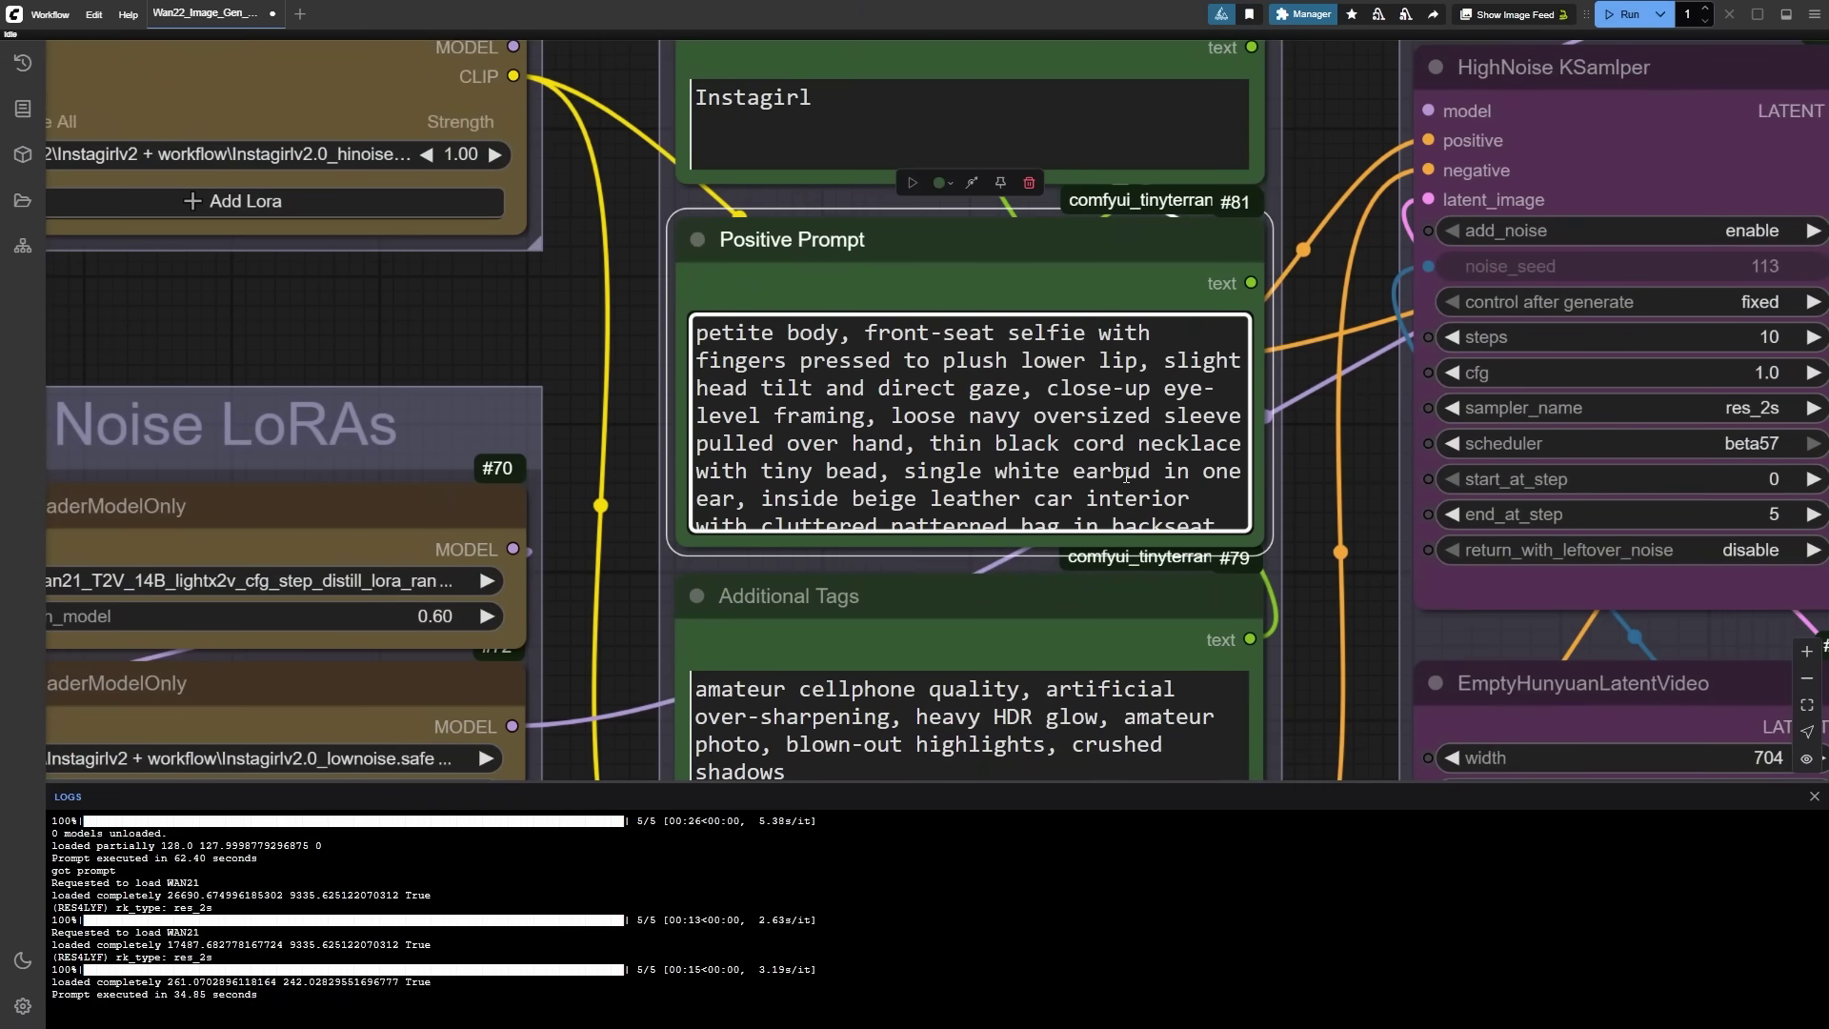
pyautogui.scroll(-10, 598, 321)
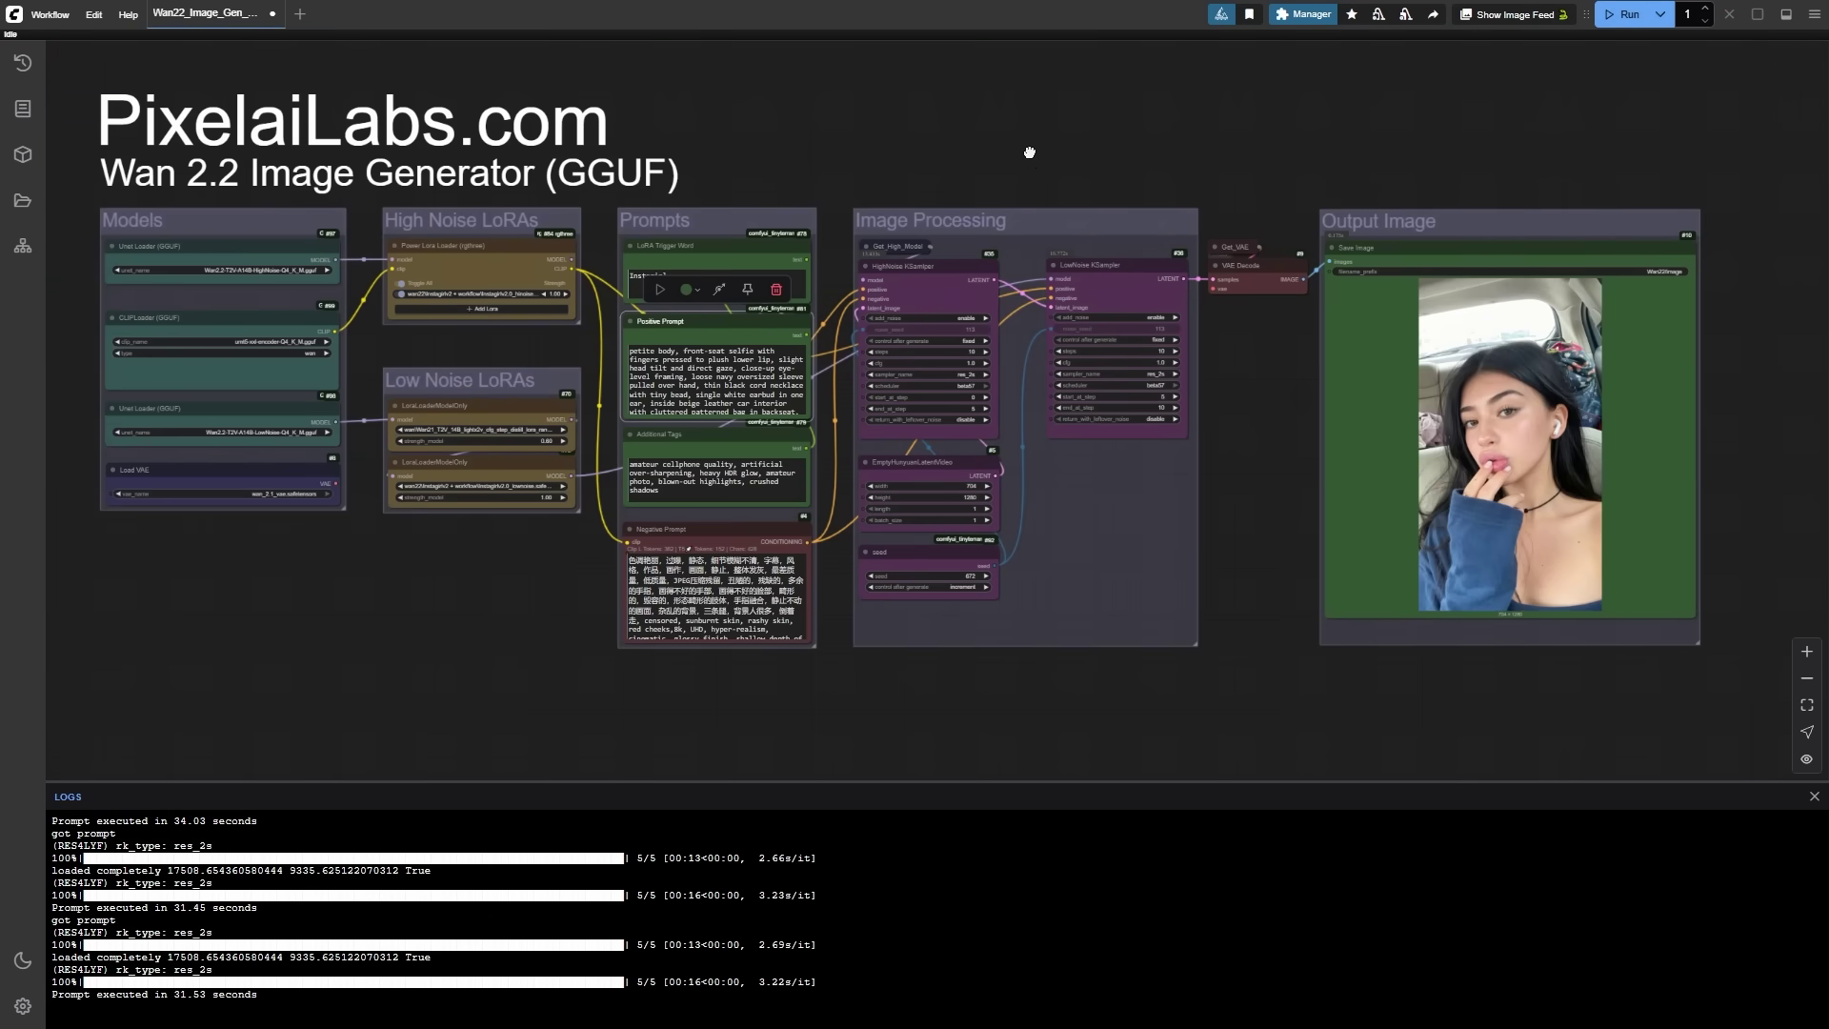
pyautogui.click(1733, 439)
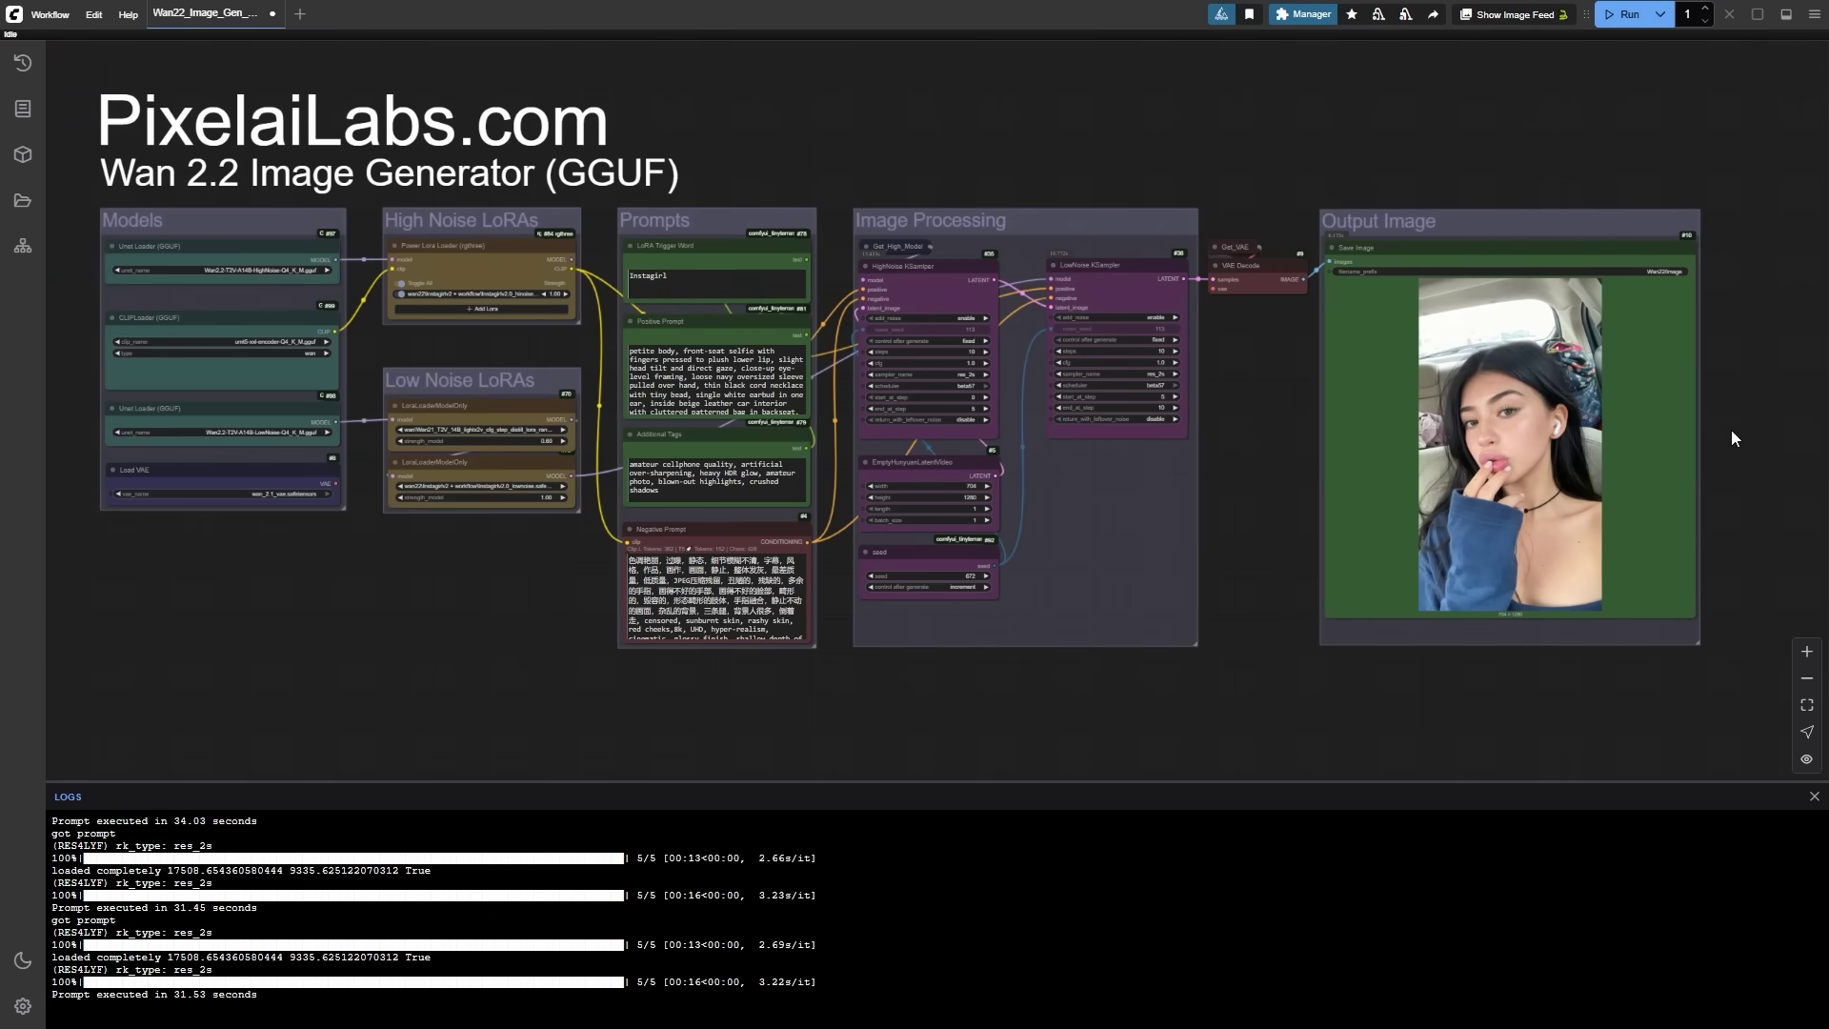
# Step: Close the logs panel and center the car selfie output in the Save Image node
pyautogui.scroll(8, 1746, 481)
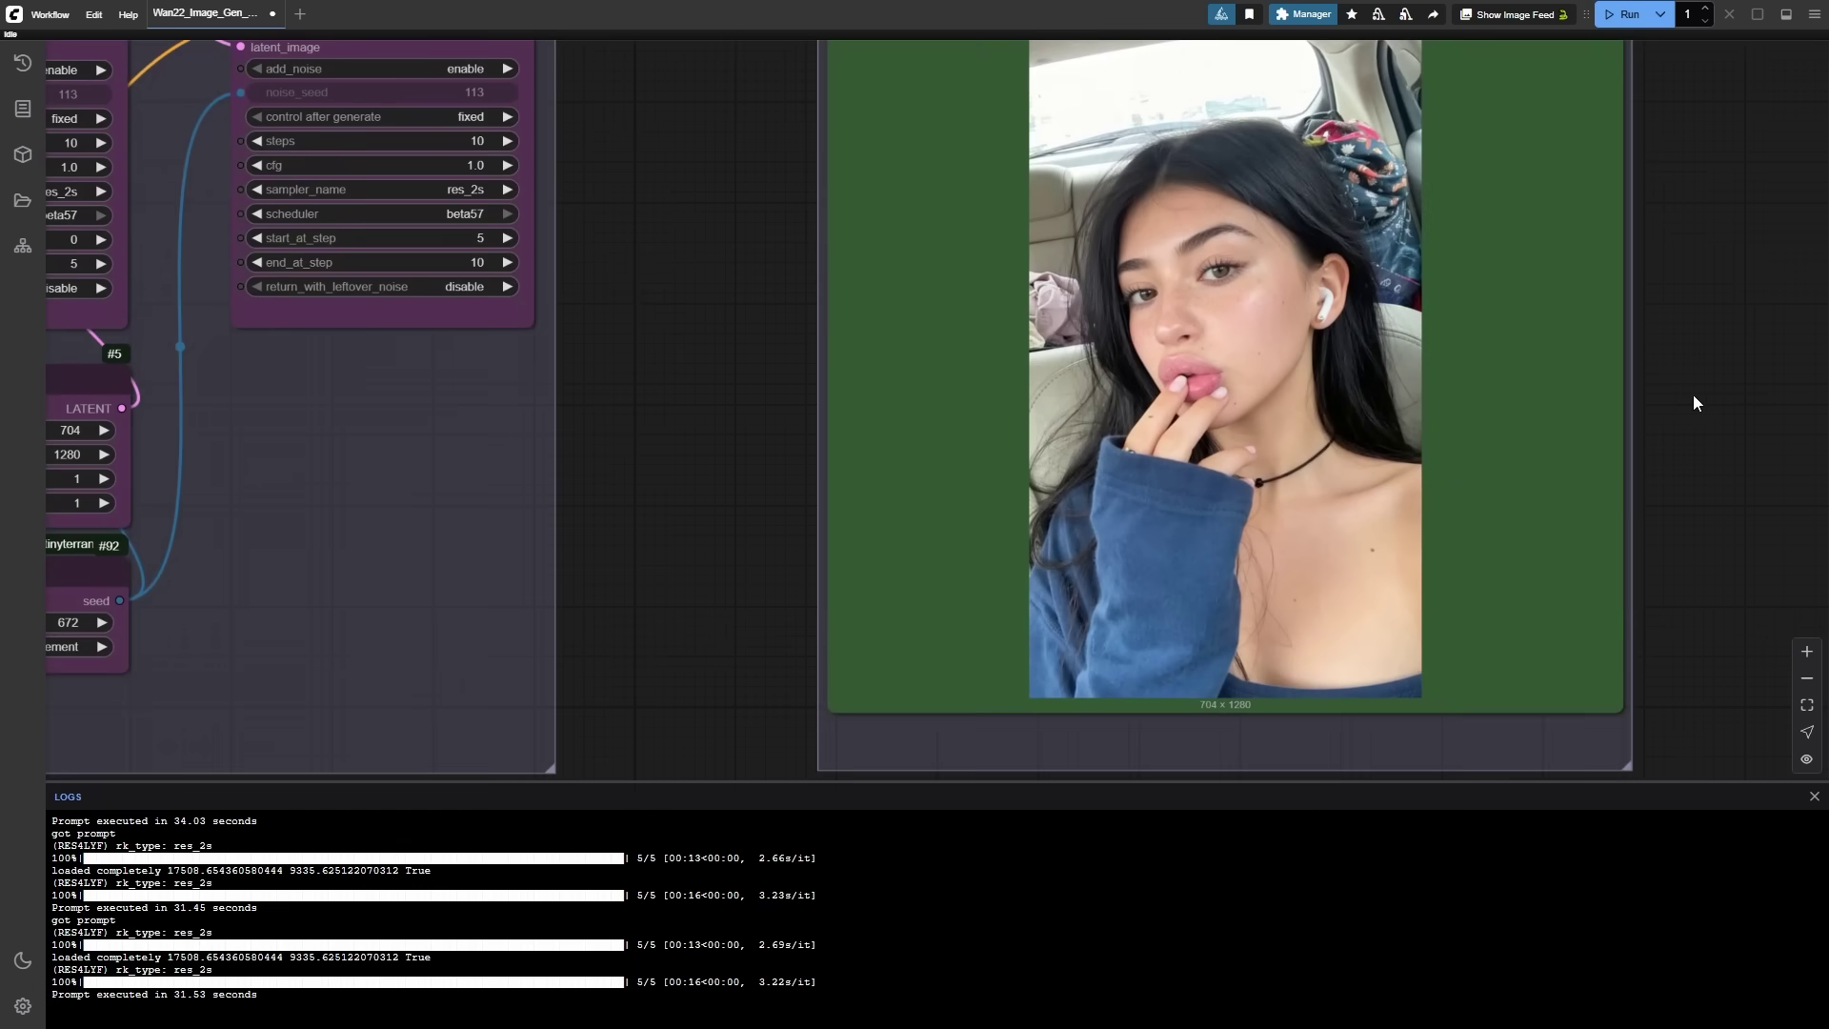
pyautogui.scroll(1, 1694, 392)
pyautogui.moveTo(1696, 398); pyautogui.dragTo(1702, 429)
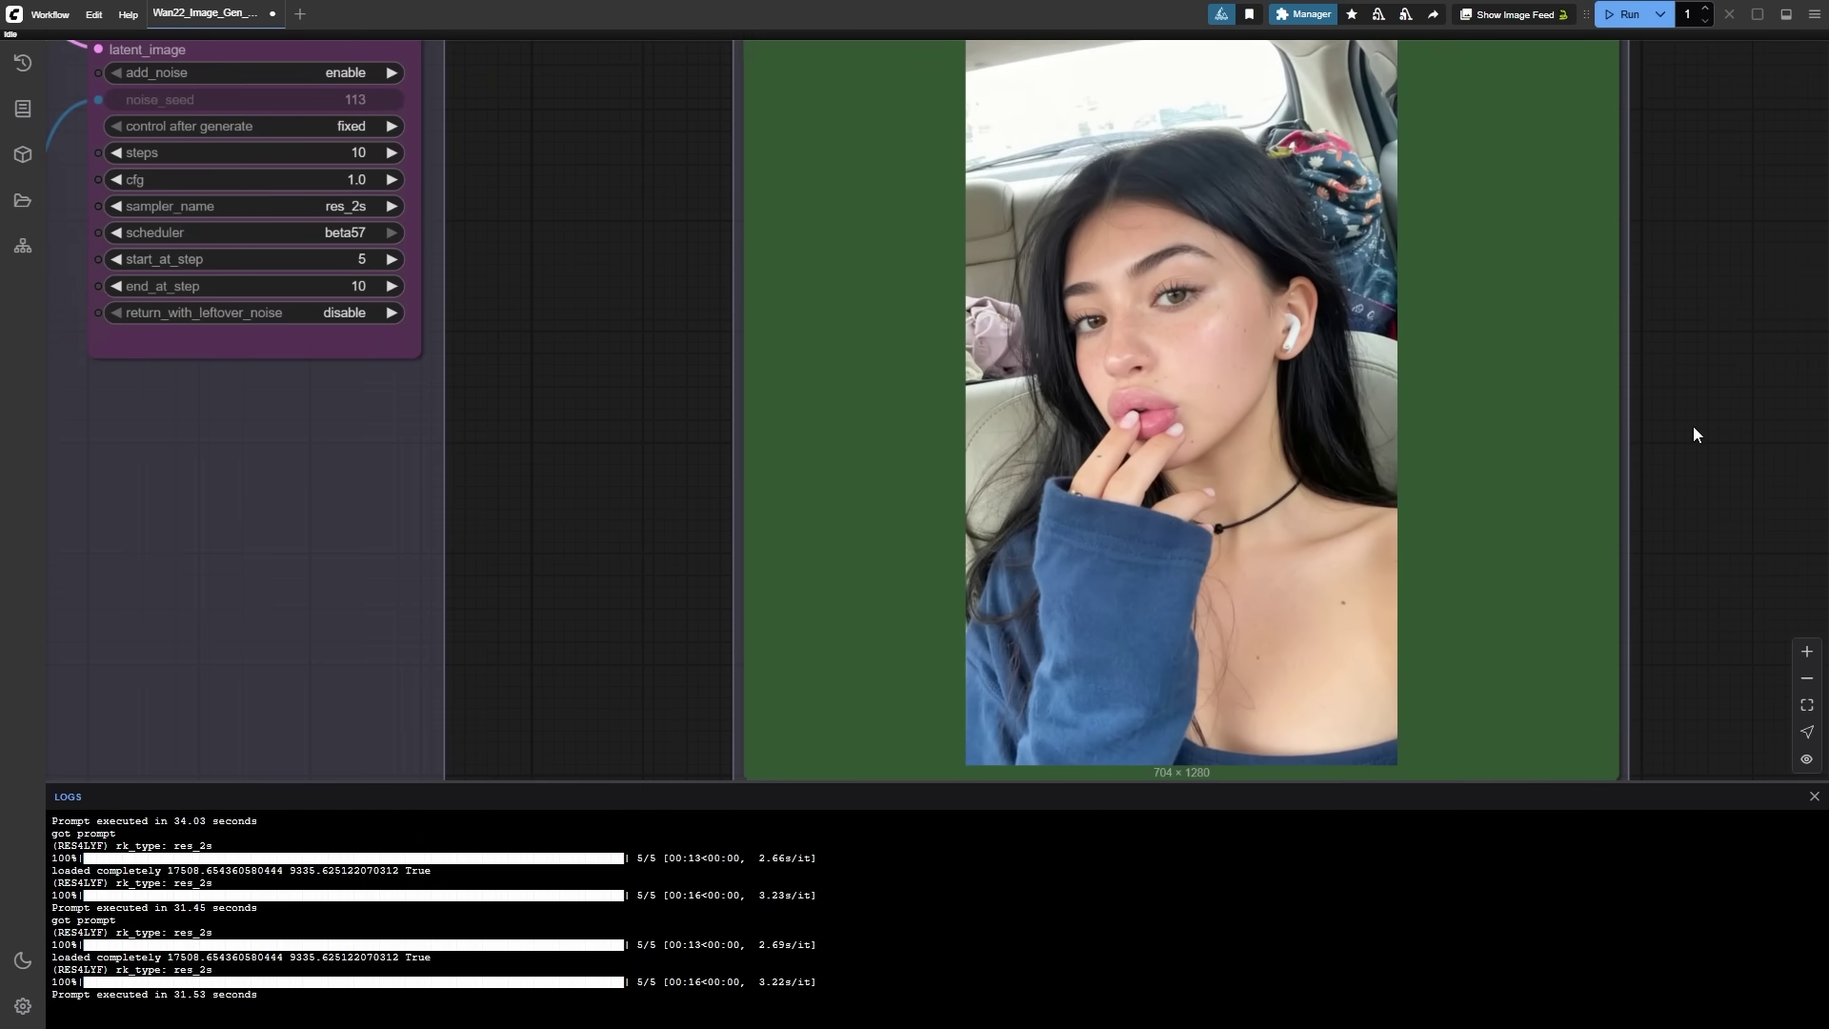
pyautogui.click(1813, 796)
pyautogui.moveTo(1694, 334); pyautogui.dragTo(1602, 488)
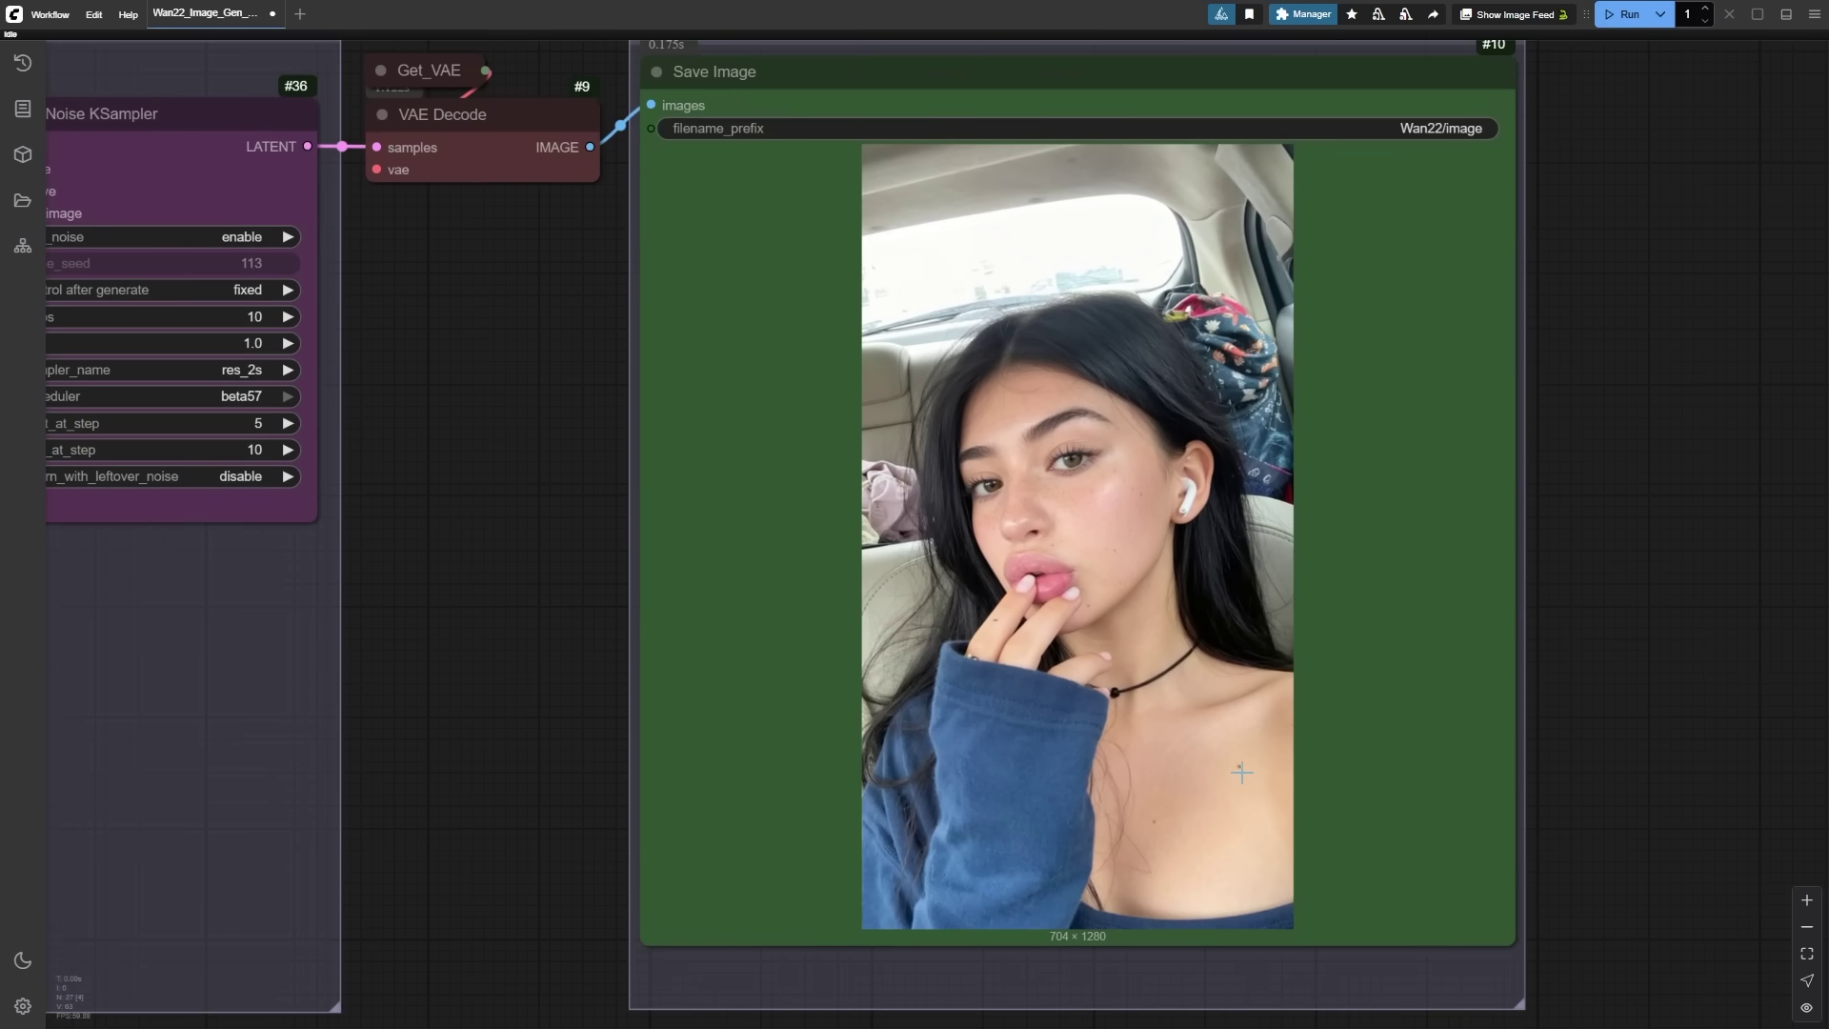
pyautogui.scroll(8, 1130, 693)
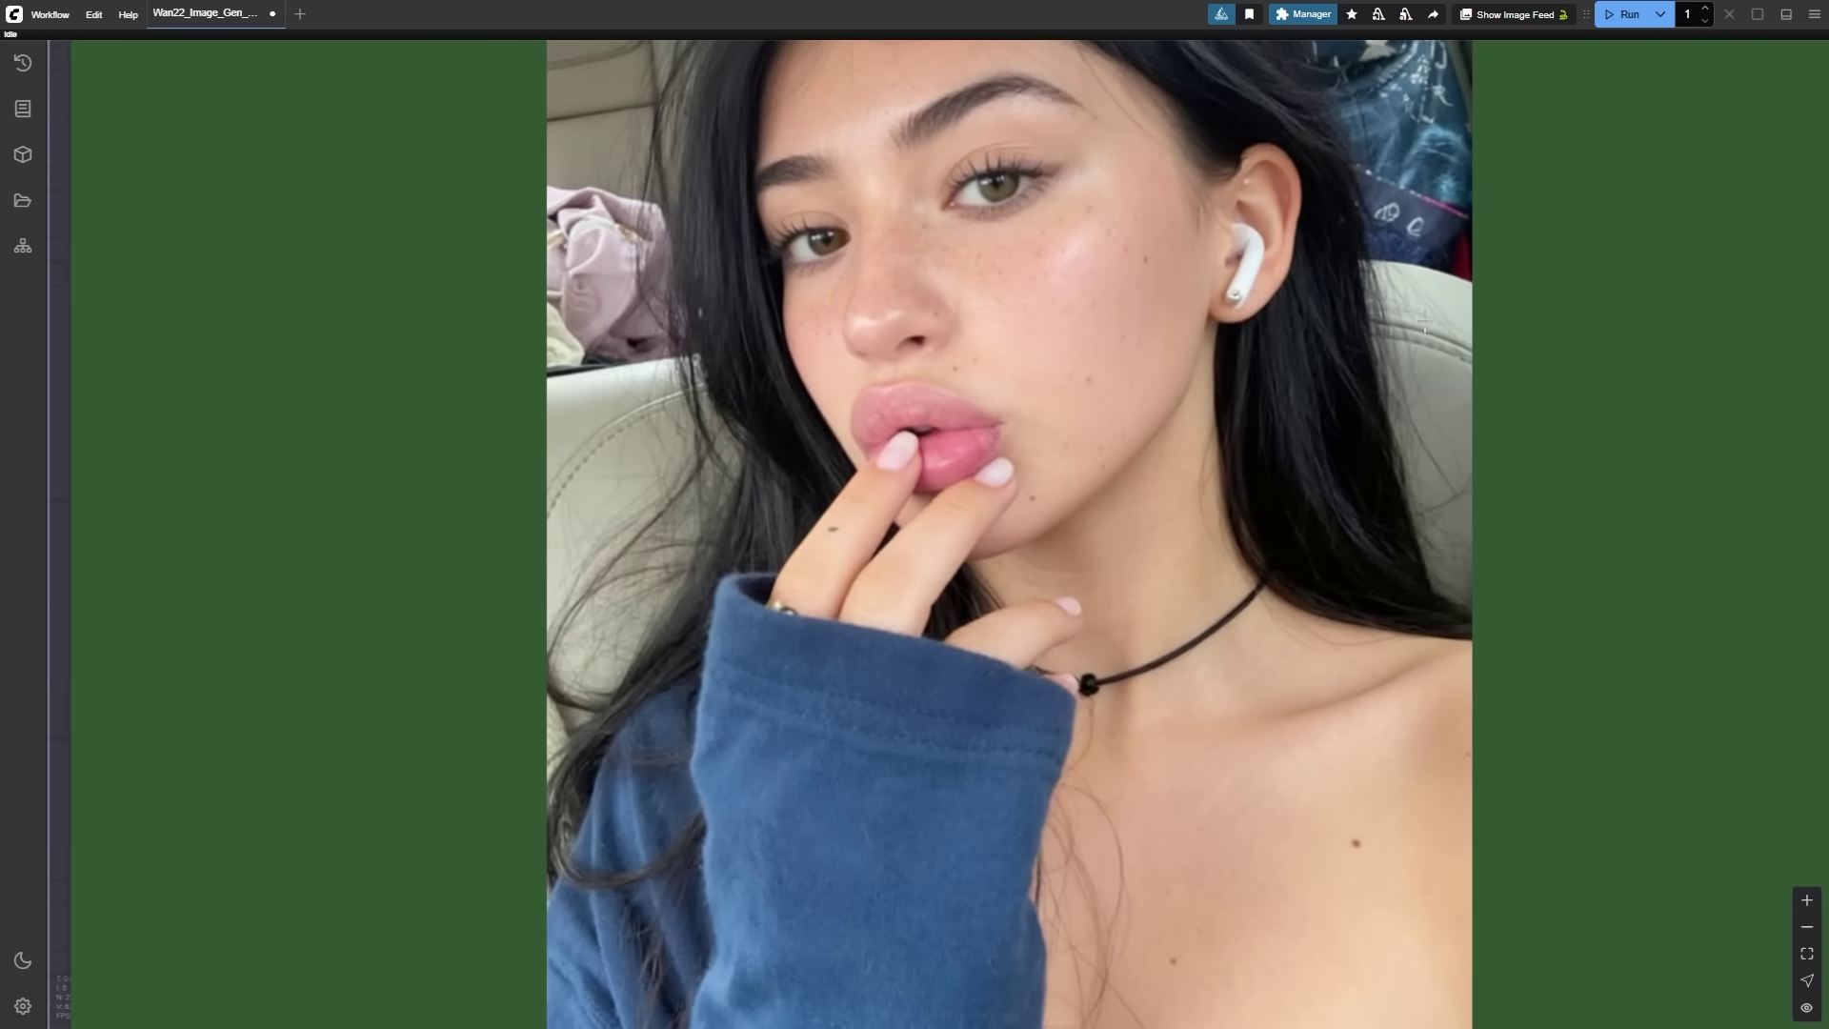
pyautogui.scroll(-7, 1180, 691)
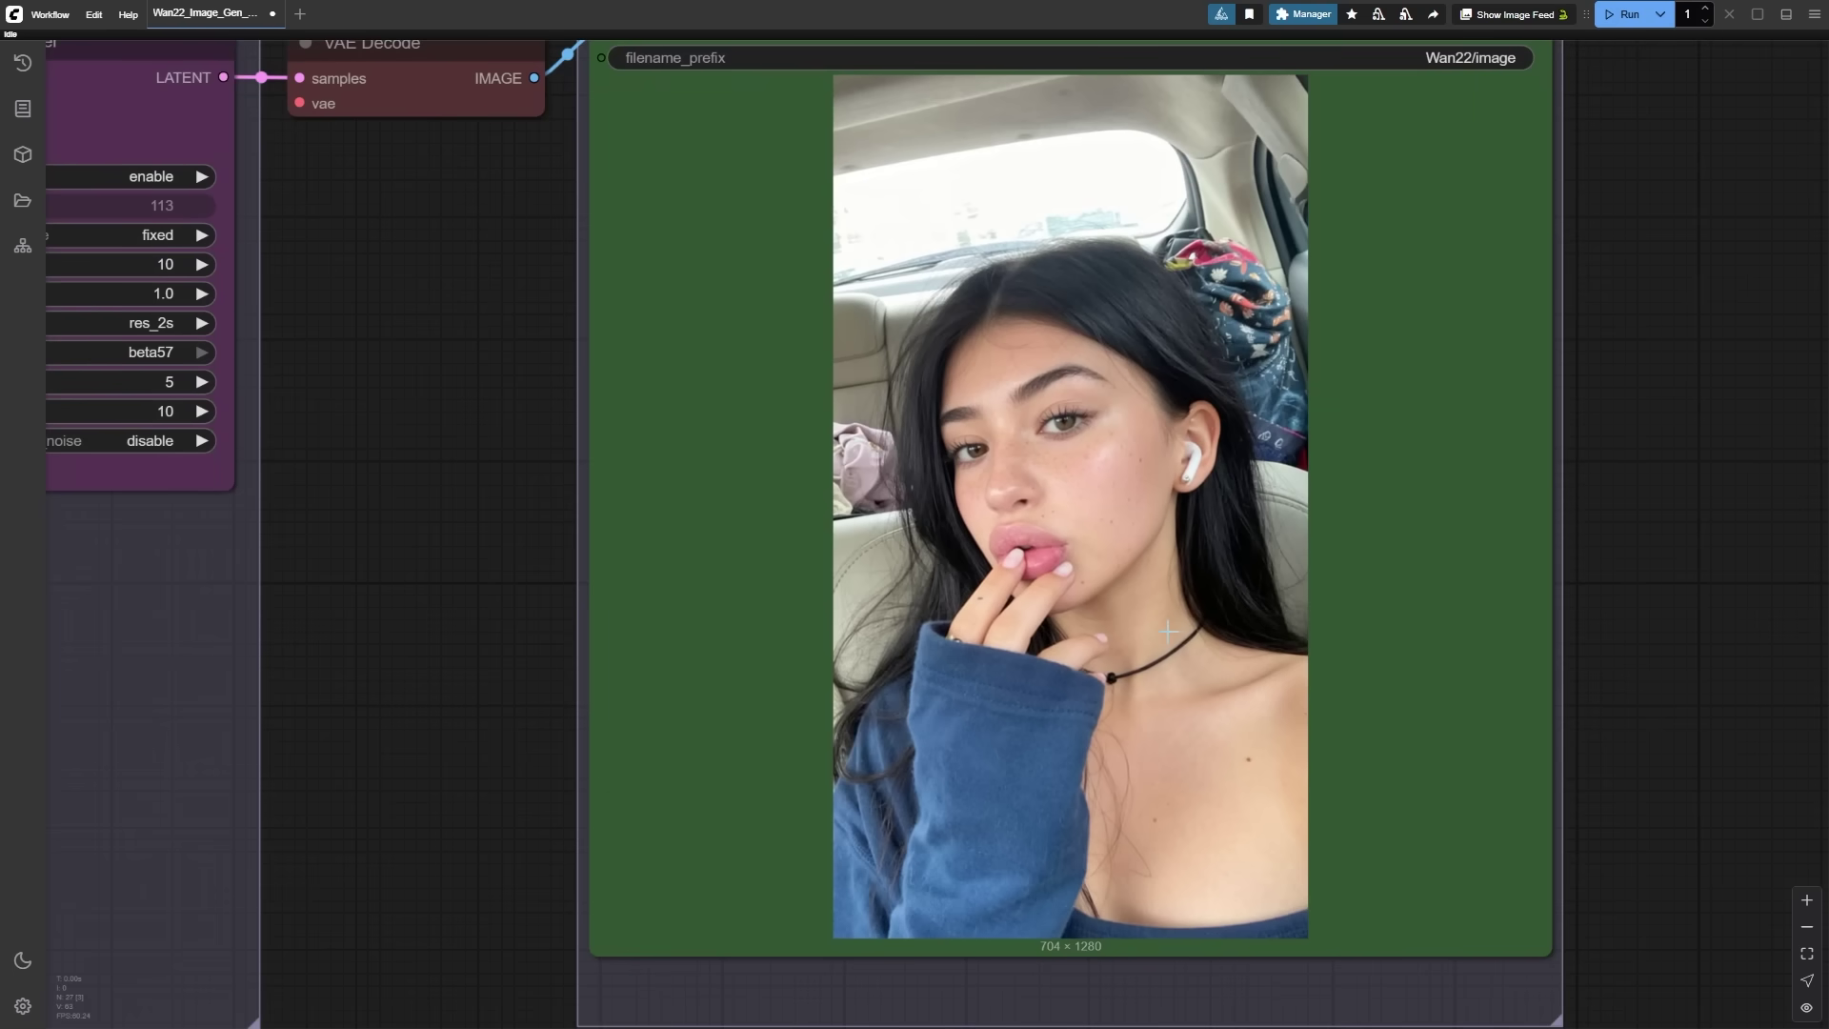
pyautogui.moveTo(1772, 394); pyautogui.dragTo(1772, 419)
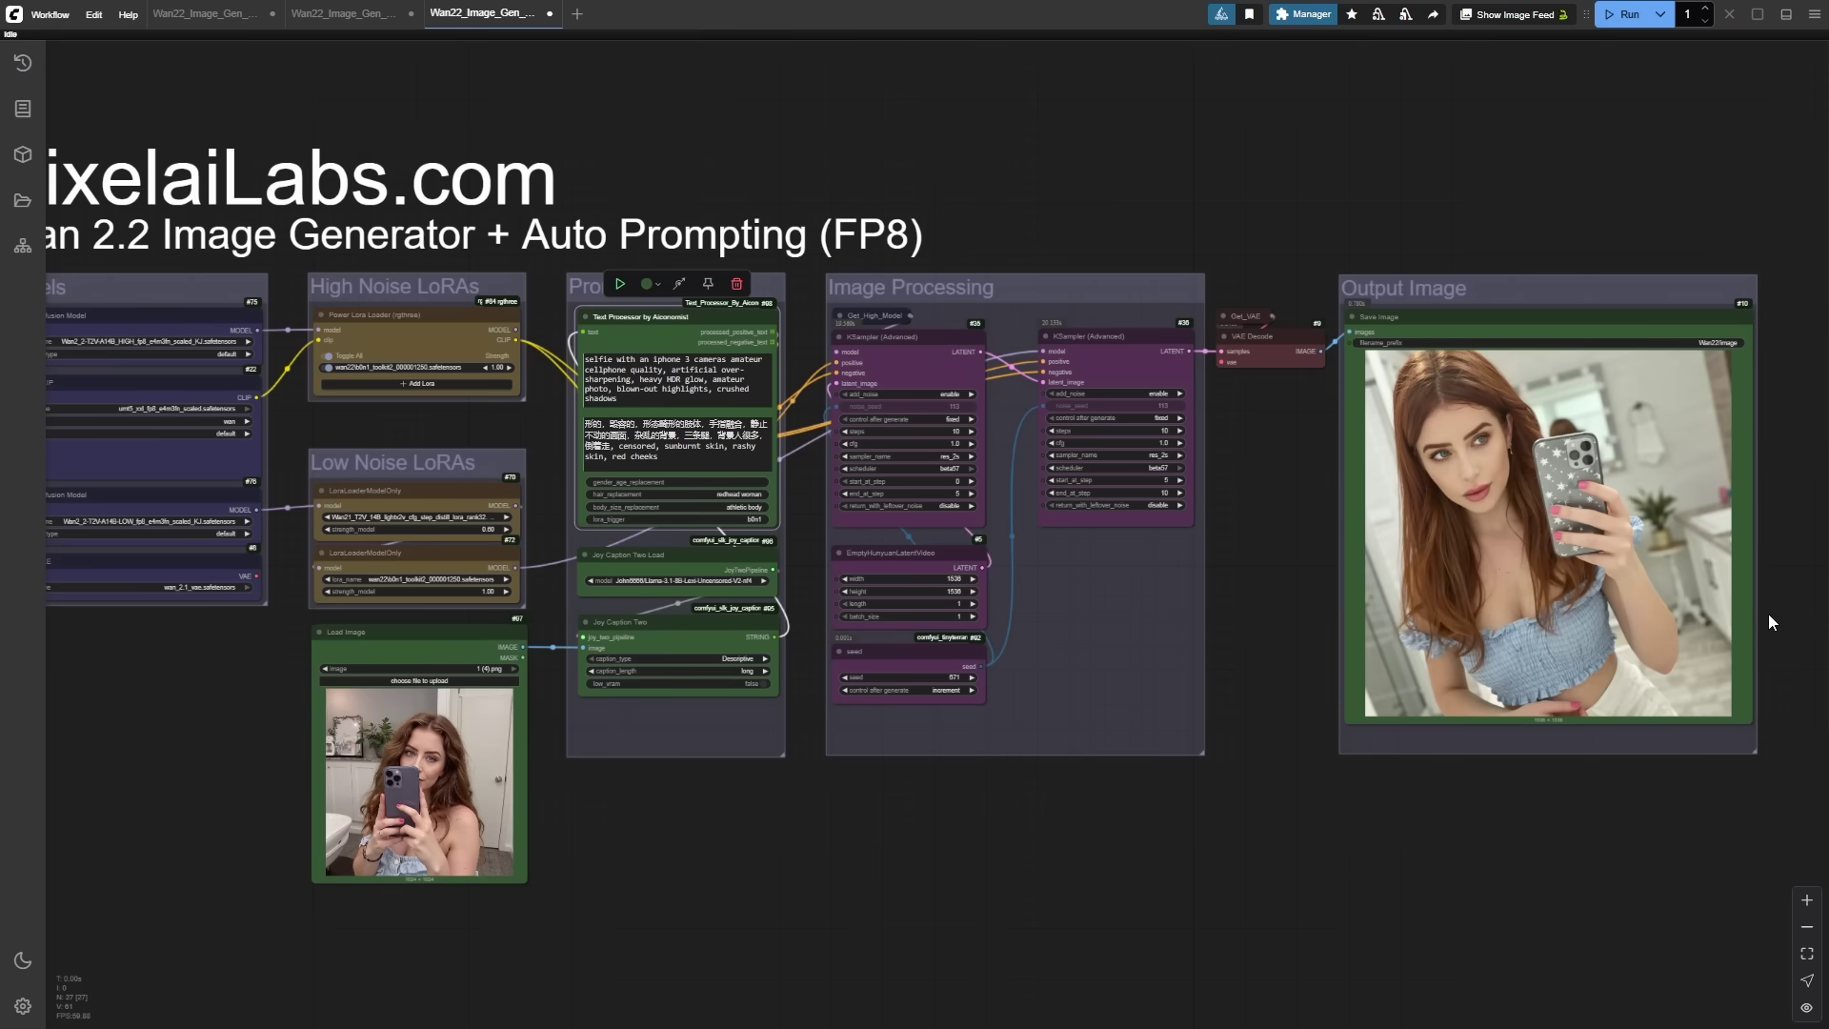
# Step: Zoom into the 1536×1536 bathroom mirror-selfie output in the auto-prompting workflow
pyautogui.scroll(8, 1776, 568)
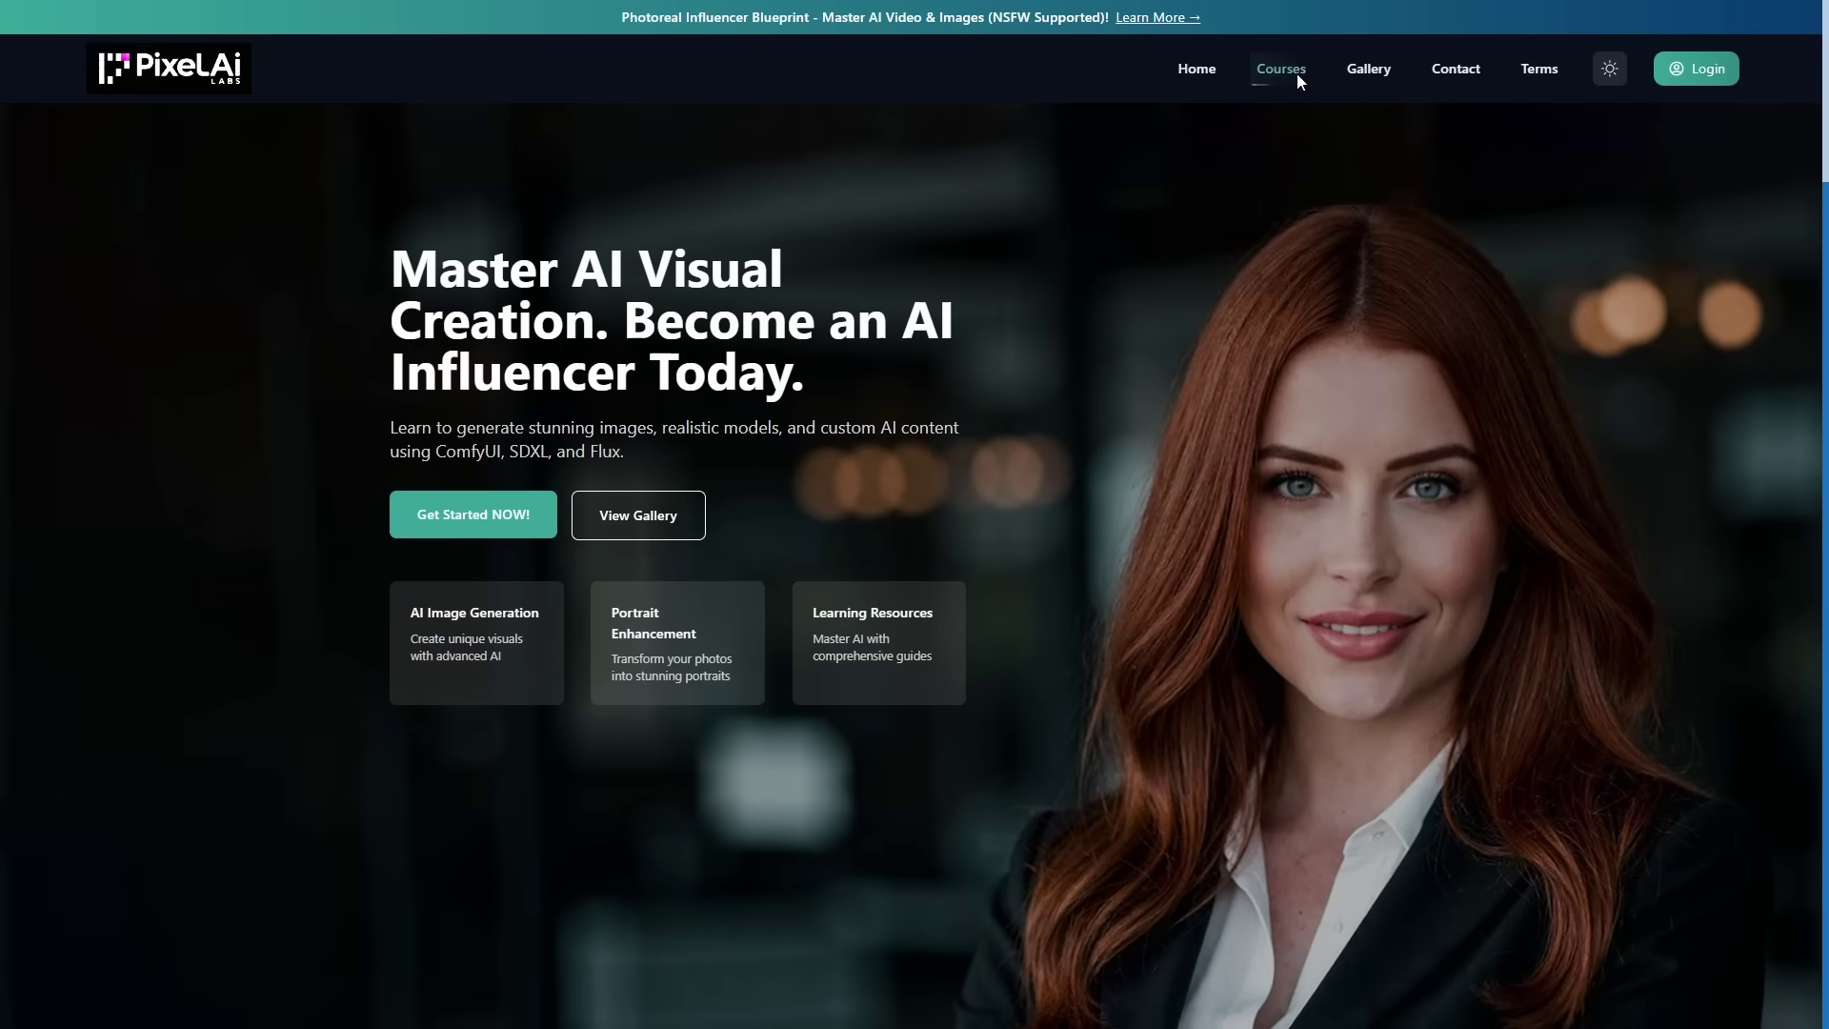
# Step: Open the Flux Dev course from Courses and browse to the Wan 2.2 T2V Models resources
pyautogui.click(1296, 72)
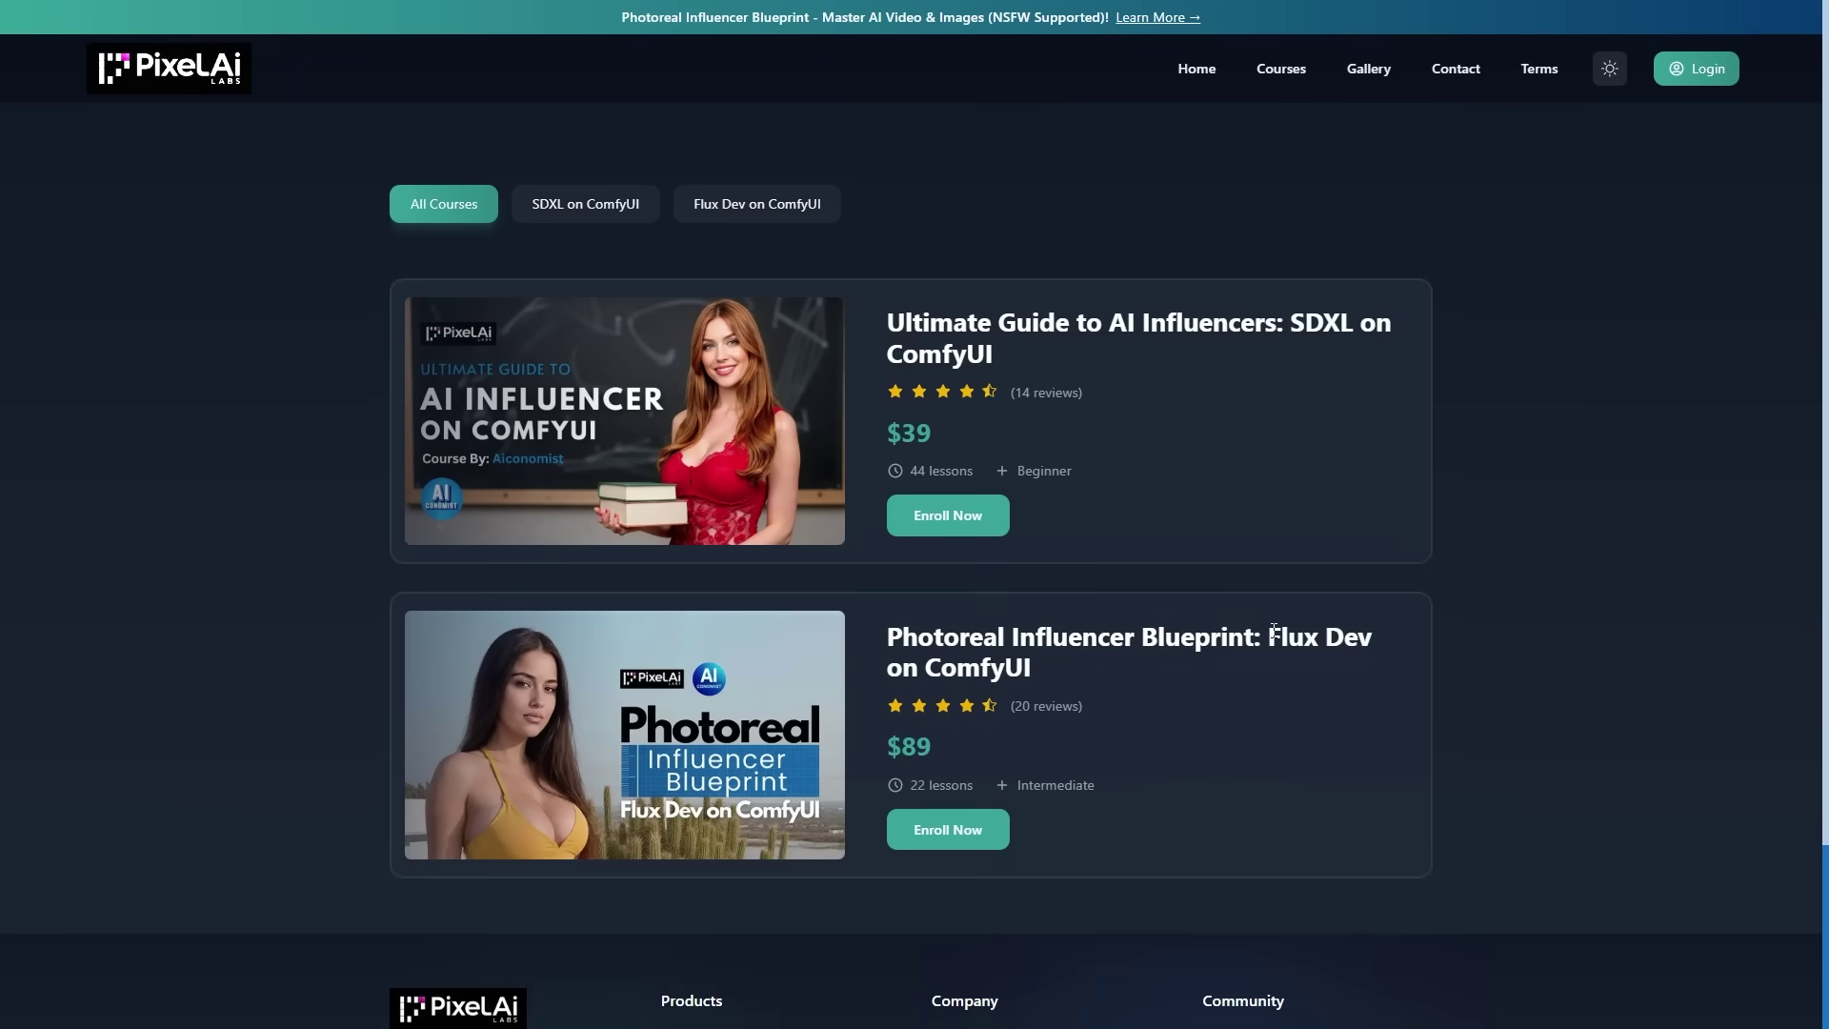
pyautogui.click(957, 857)
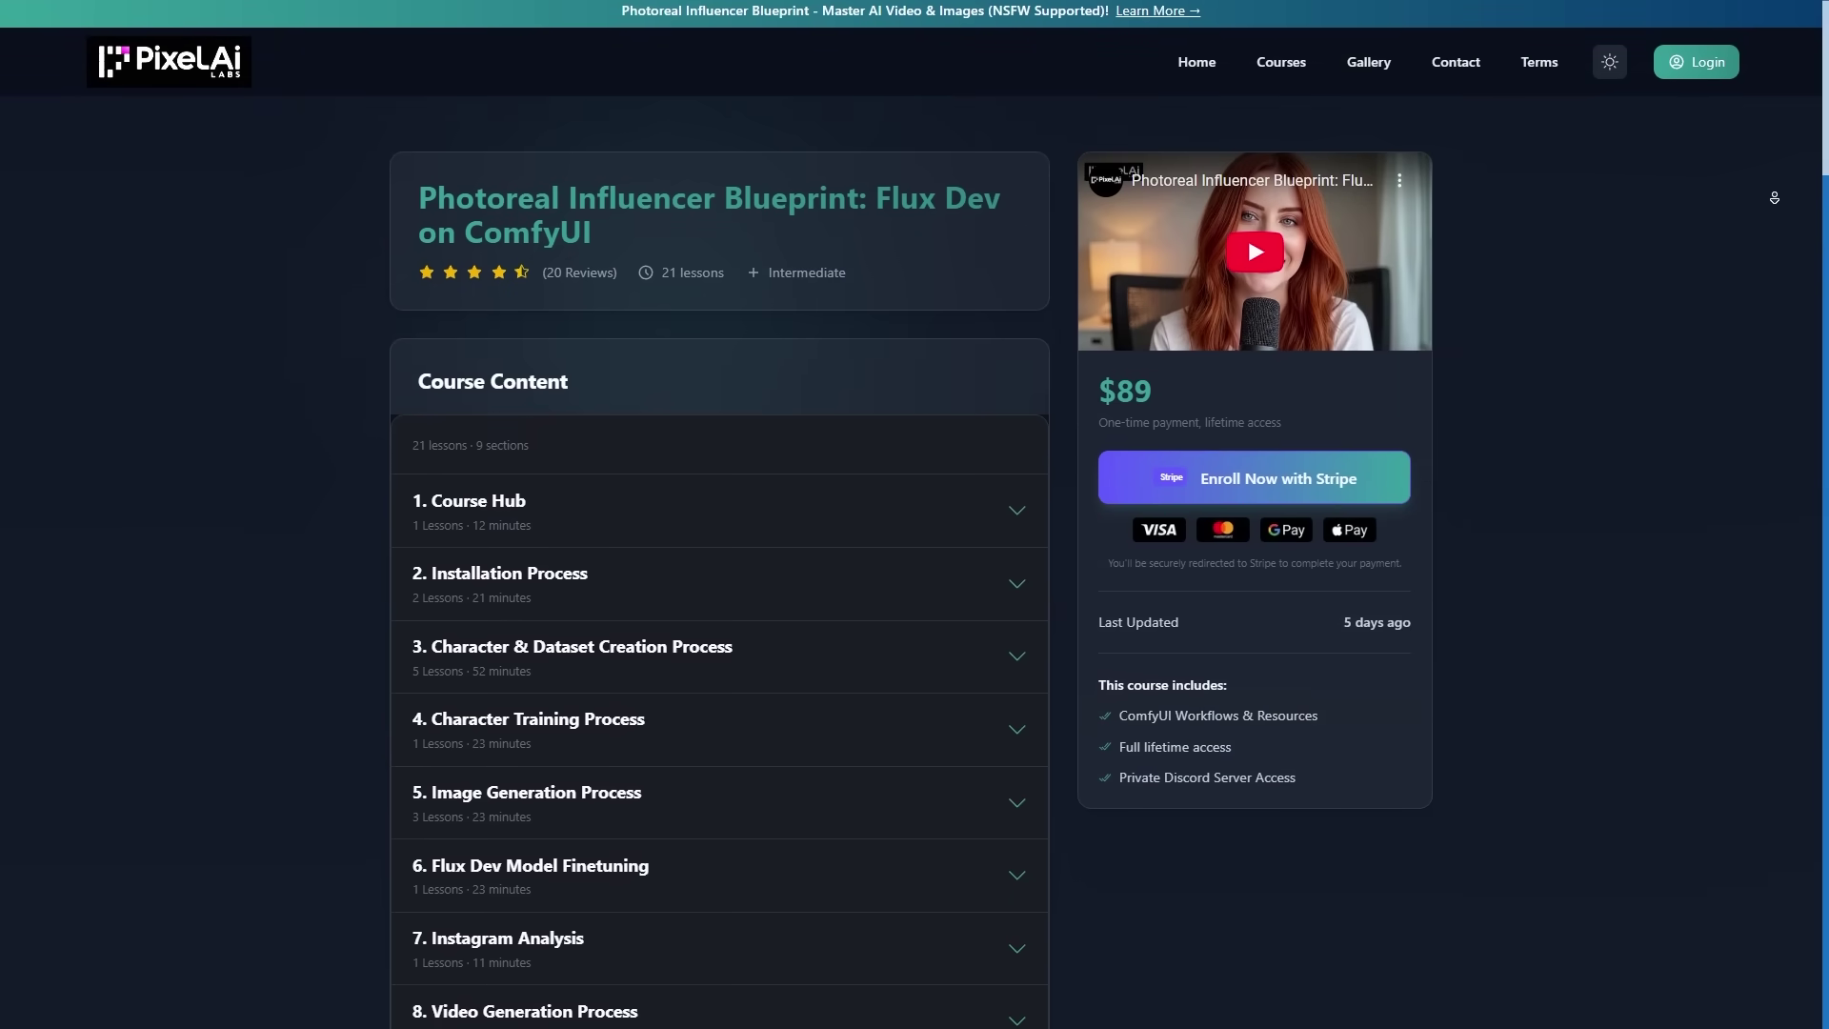
pyautogui.scroll(-2, 1772, 187)
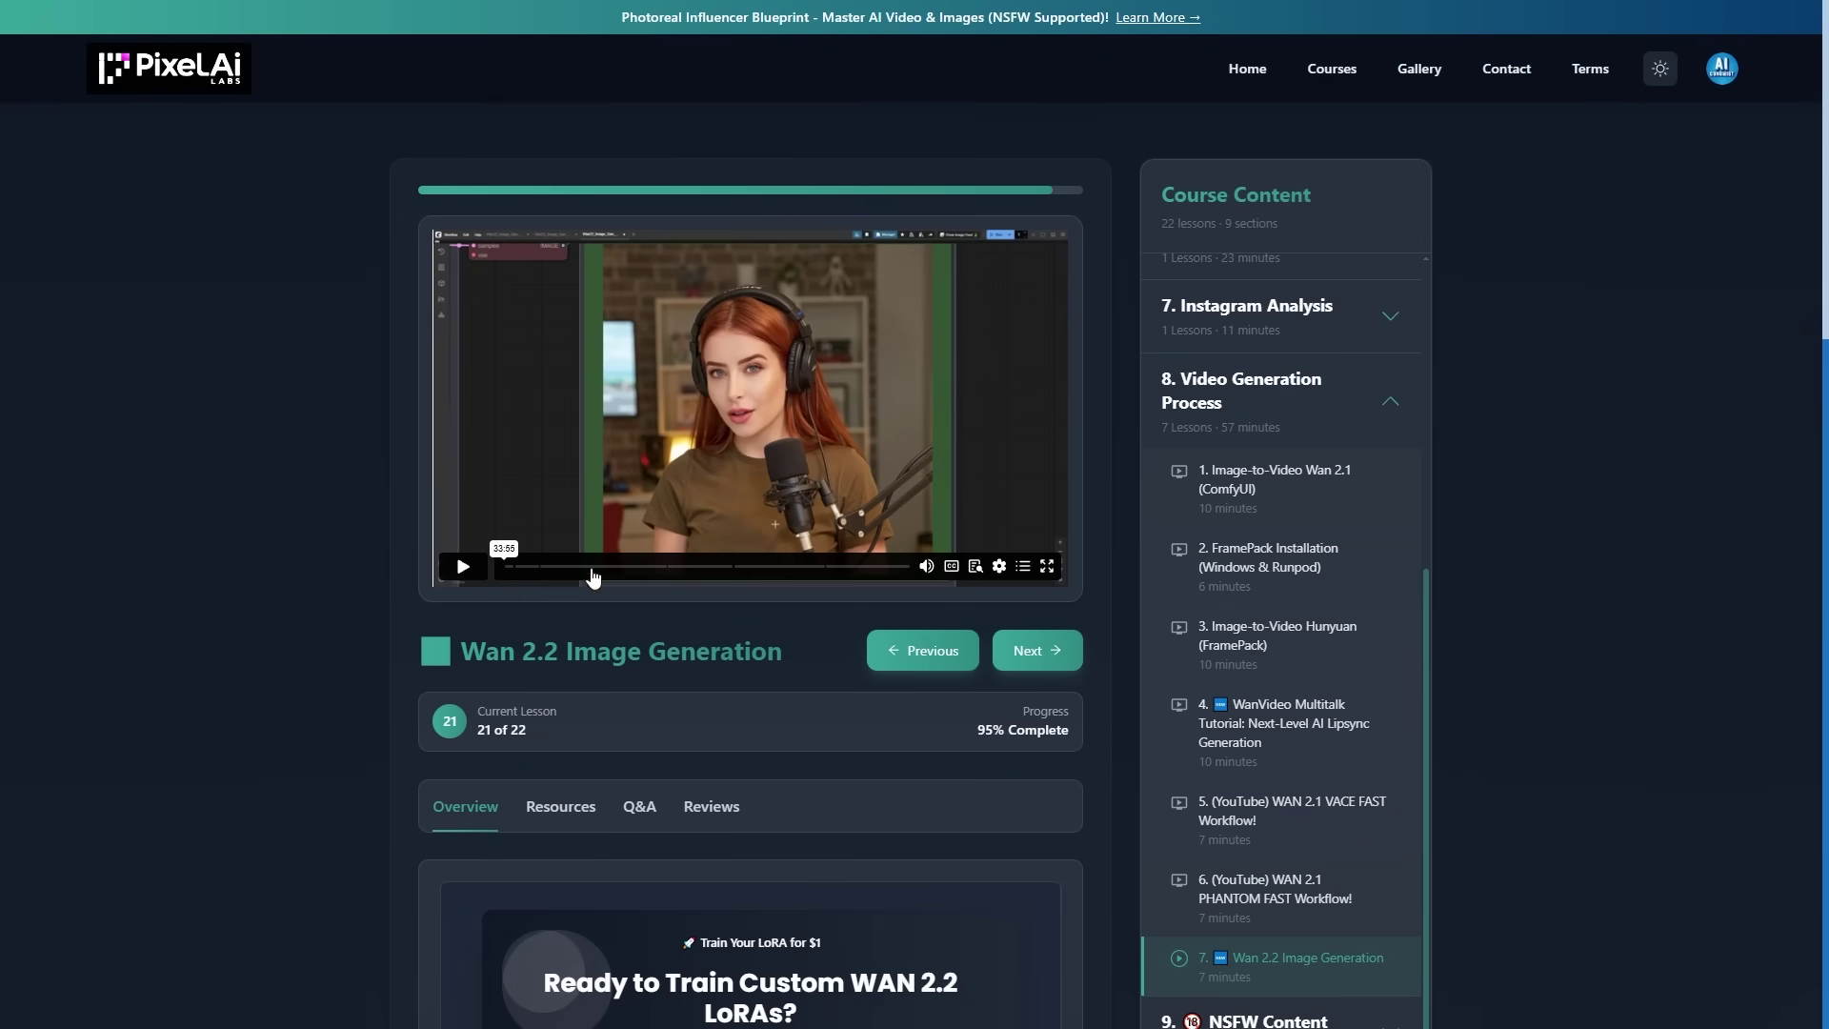
pyautogui.scroll(-4, 1824, 297)
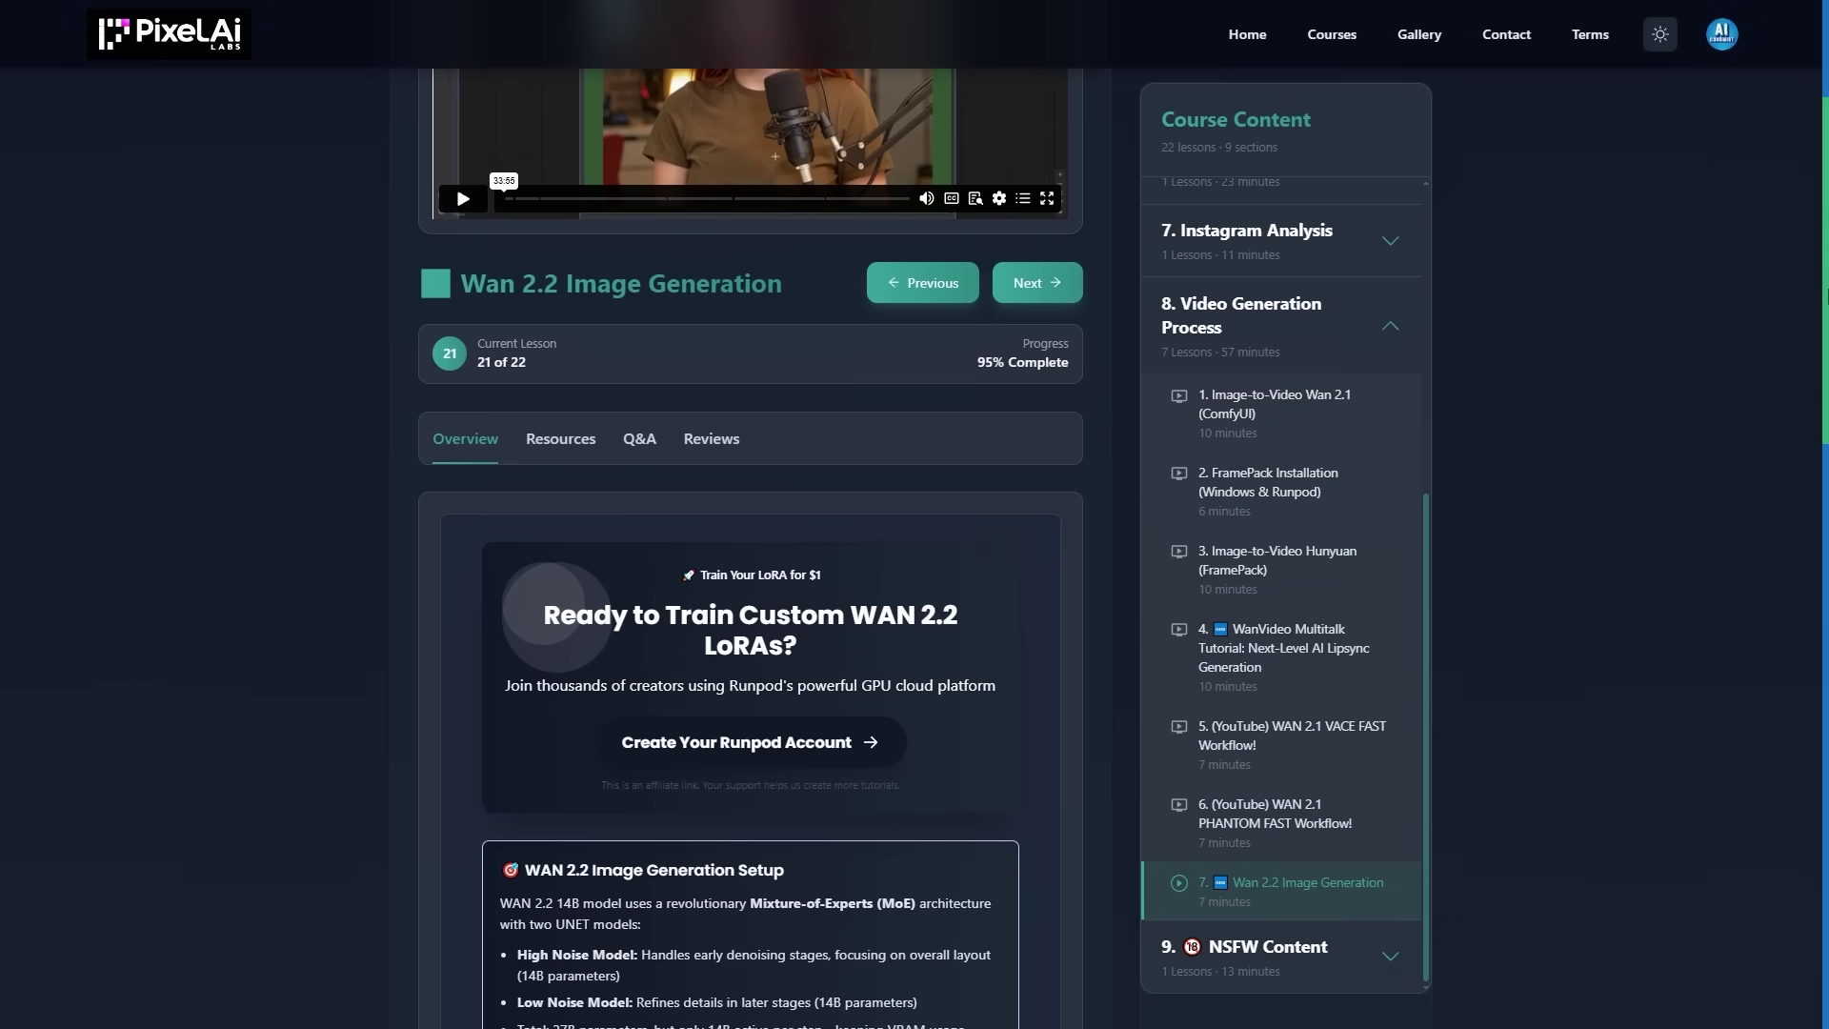
pyautogui.moveTo(1824, 297); pyautogui.dragTo(1797, 754)
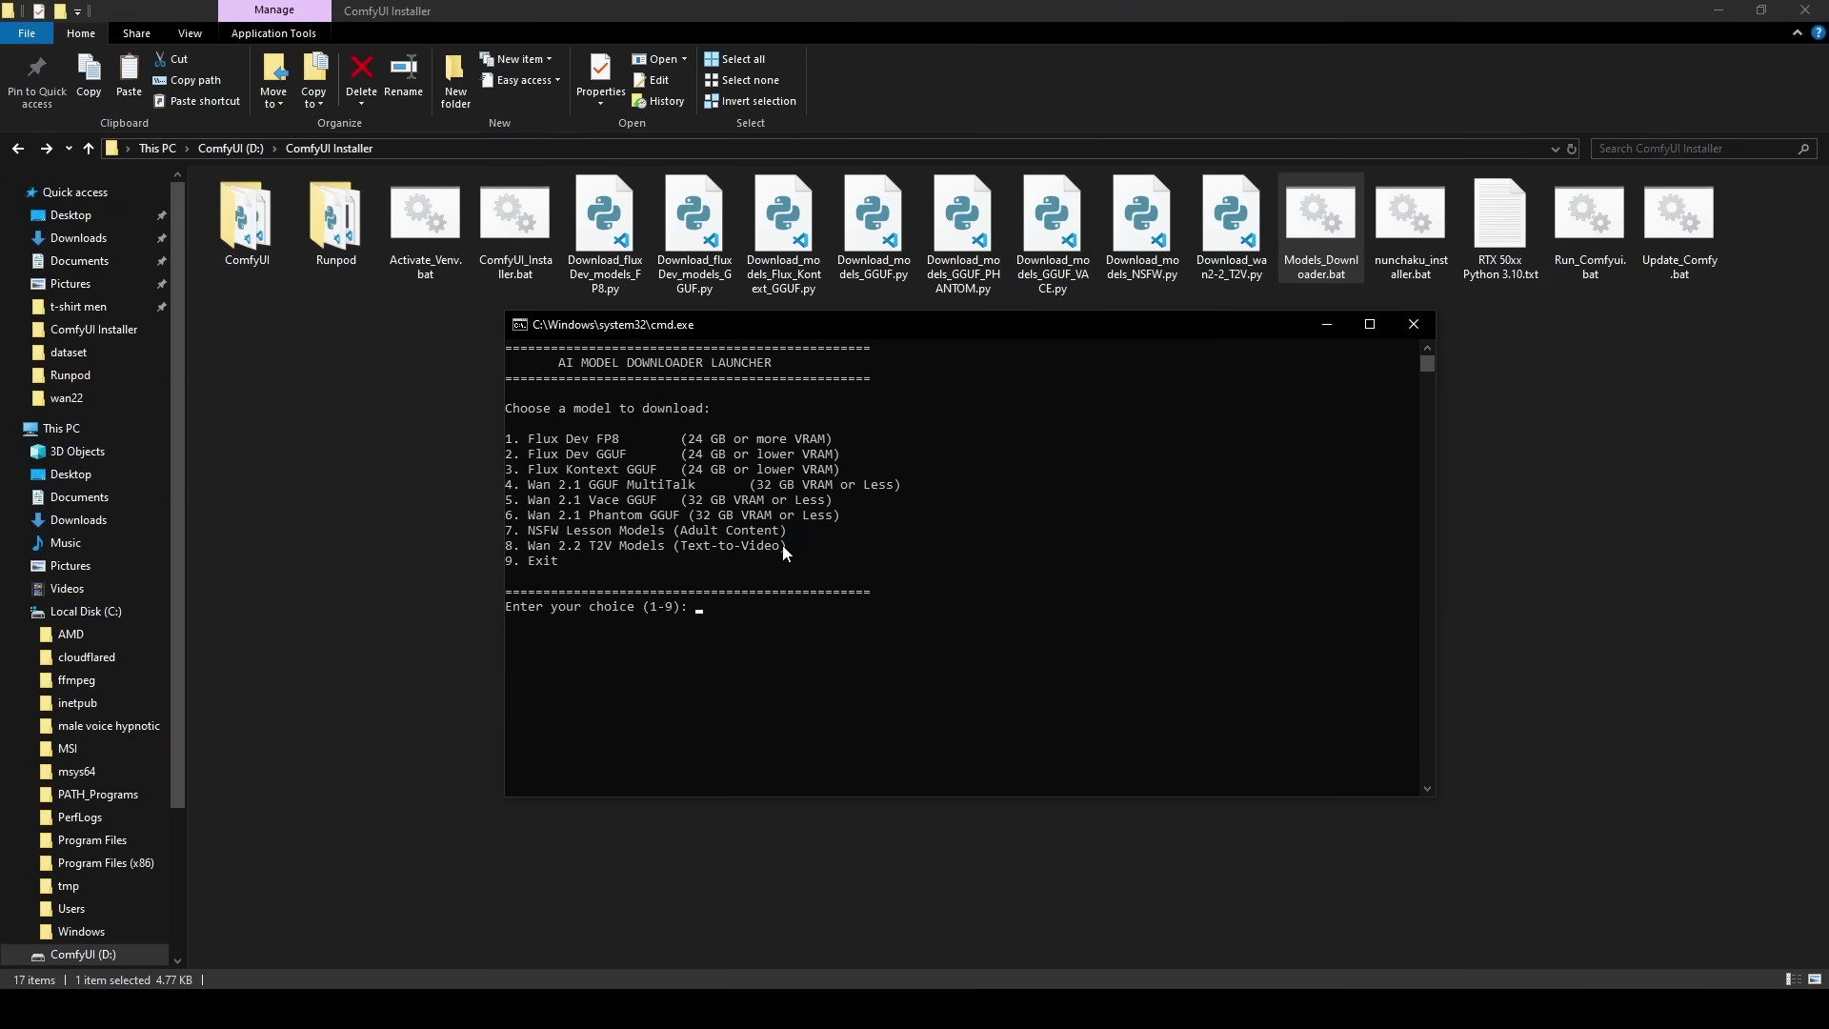
pyautogui.moveTo(785, 551); pyautogui.dragTo(527, 552)
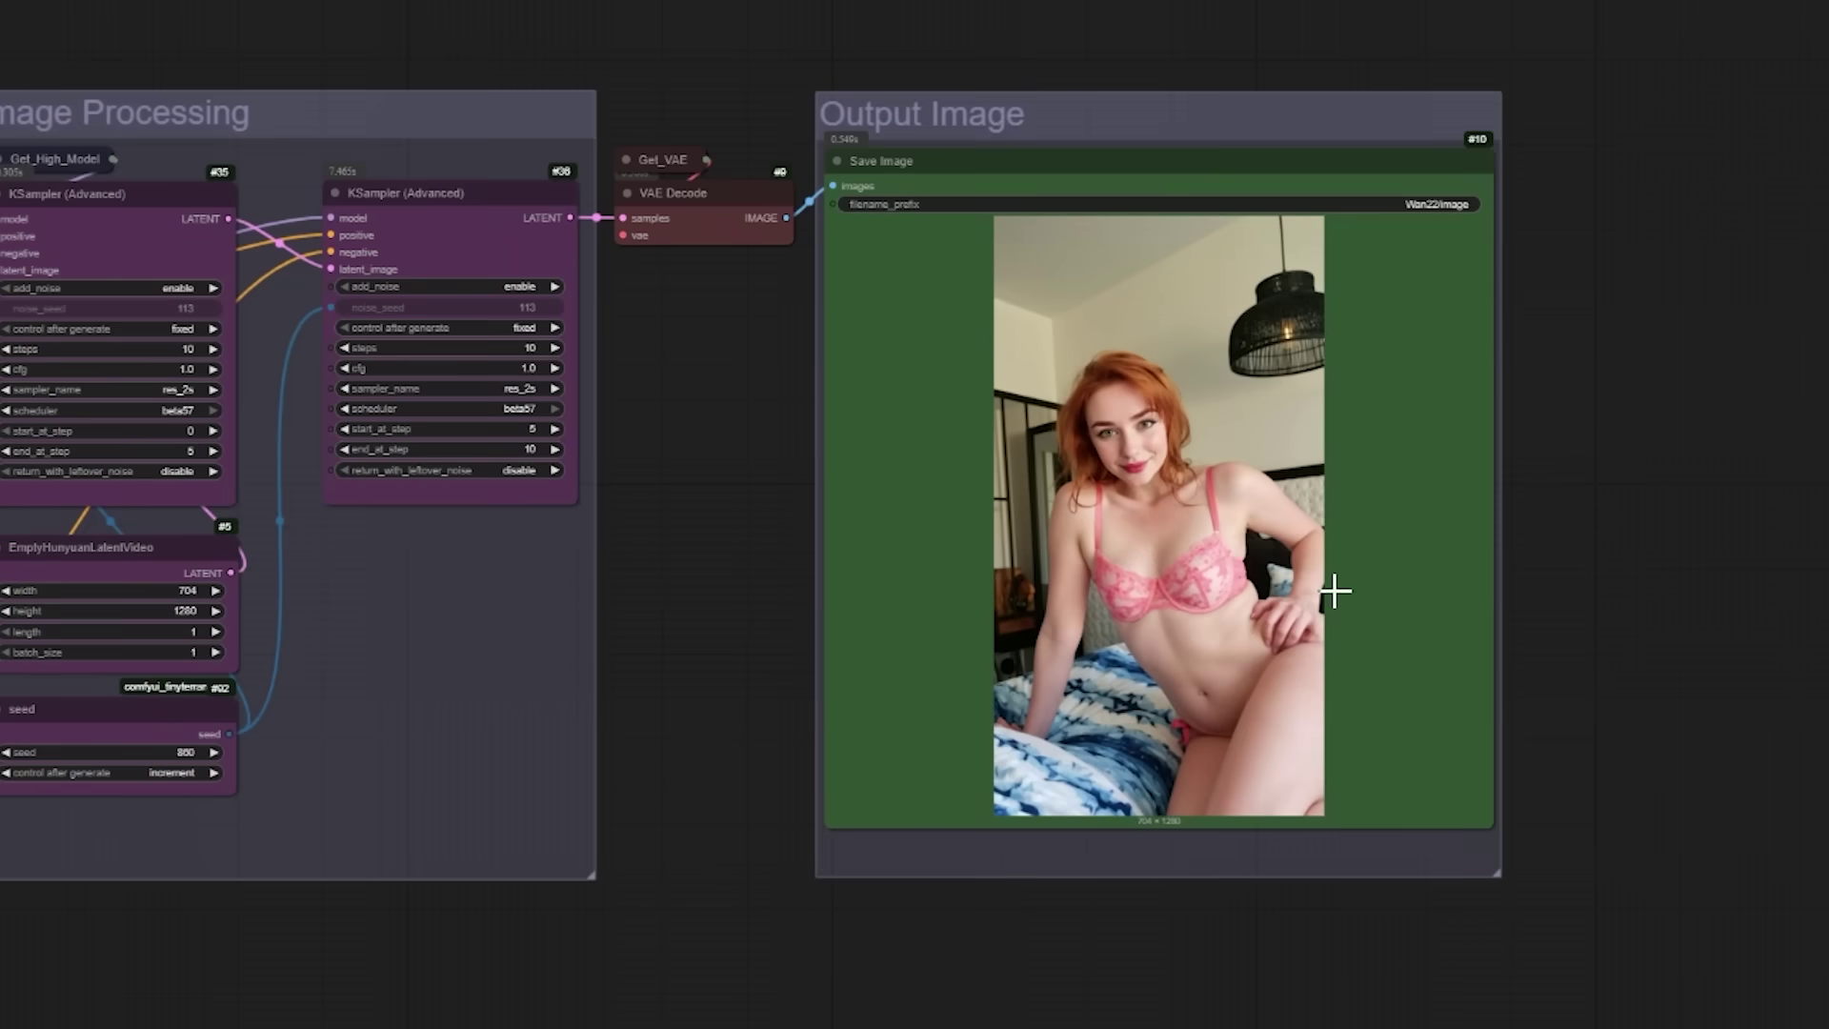
pyautogui.scroll(8, 1334, 592)
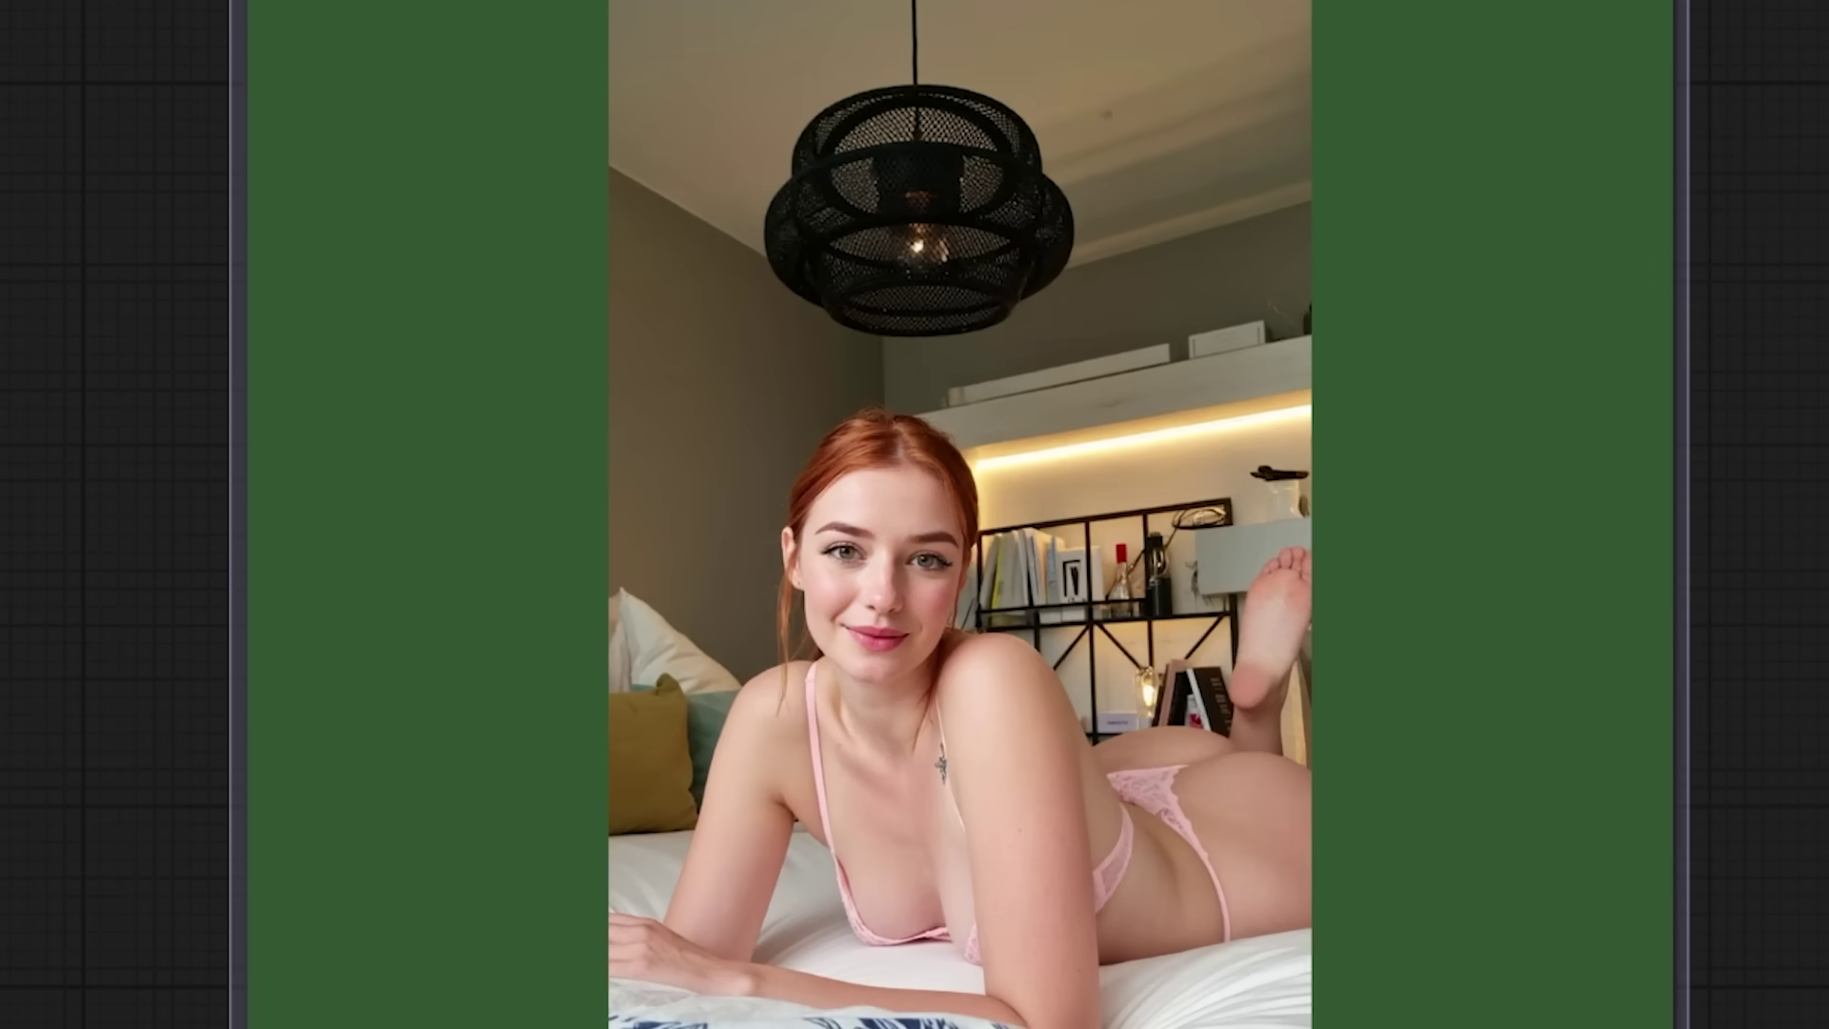